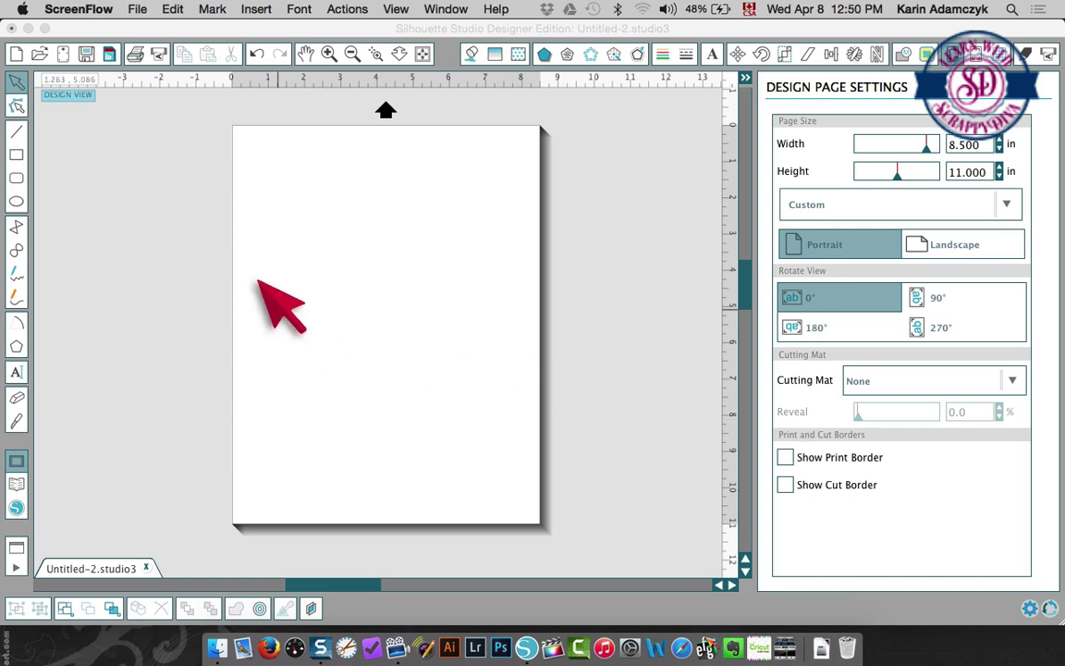
# In Silhouette Studio, draw a wide oval and a narrow upright oval beside it near the top of the page
pyautogui.click(7, 159)
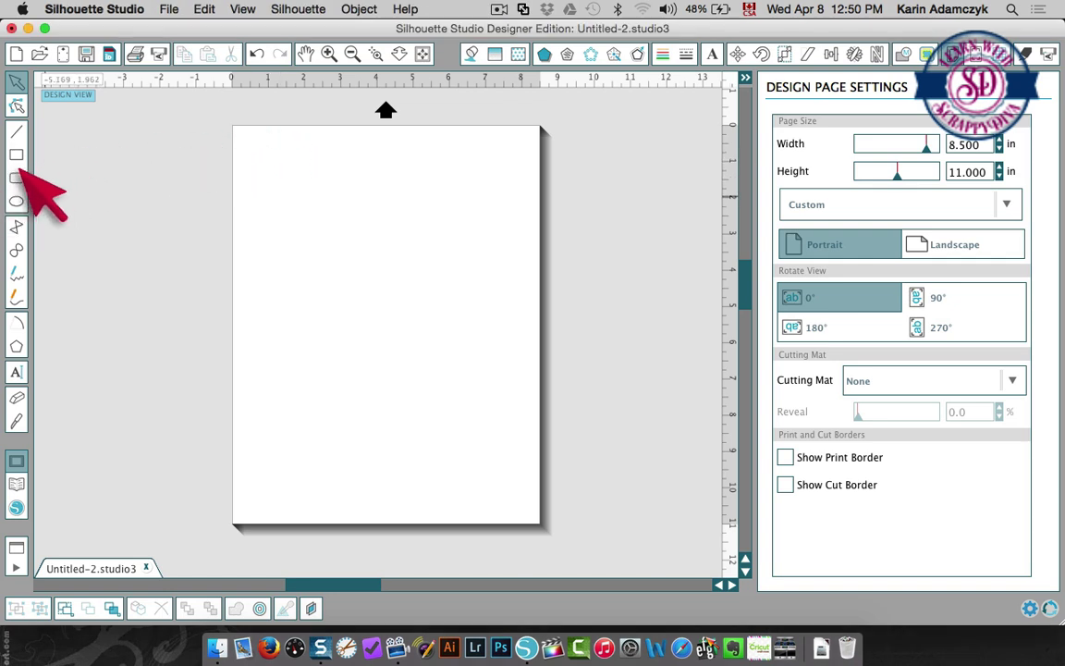
pyautogui.click(15, 200)
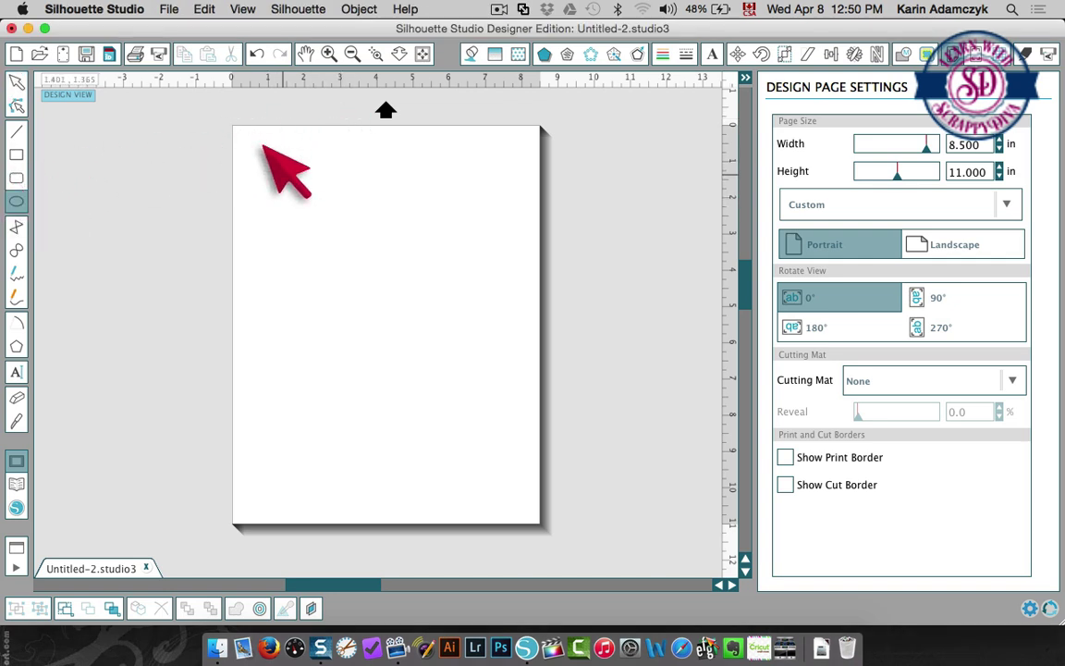
pyautogui.moveTo(297, 190); pyautogui.dragTo(399, 250)
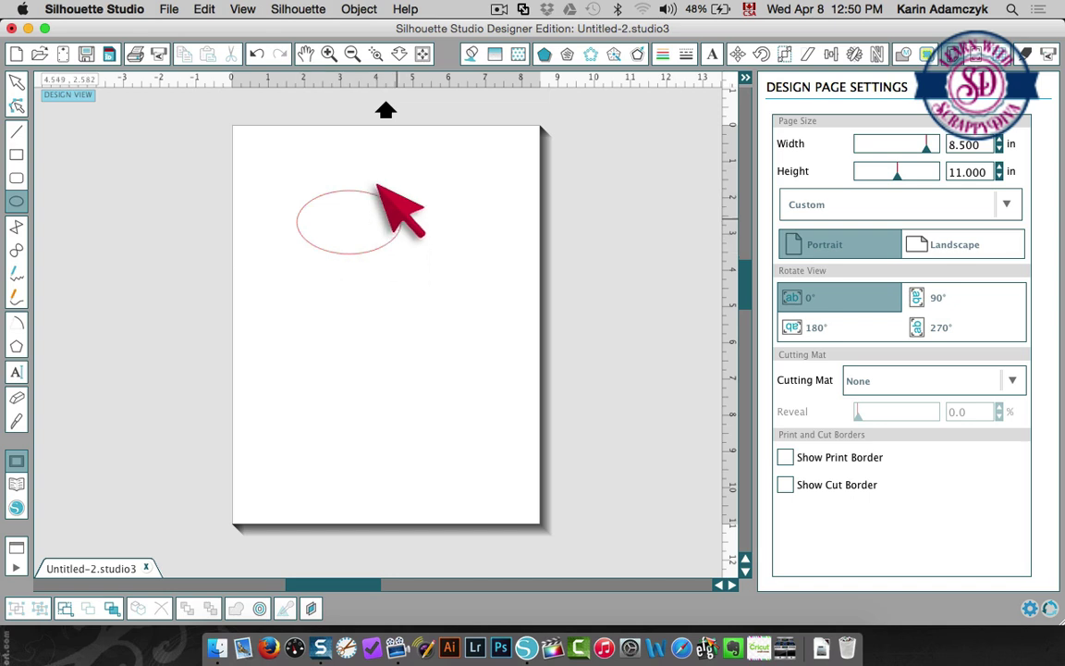
pyautogui.moveTo(422, 166)
pyautogui.mouseDown()
pyautogui.moveTo(431, 231)
pyautogui.moveTo(453, 211)
pyautogui.mouseUp()
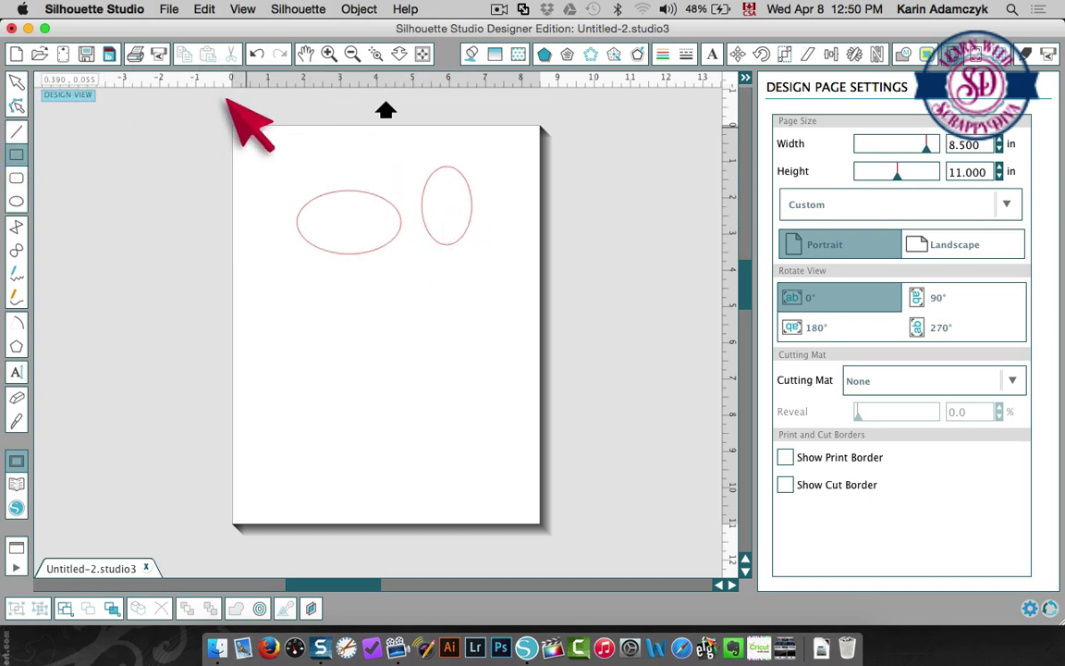
# Draw a 6.226 × 3.515 in rectangle enclosing both ovals and select all three shapes
pyautogui.moveTo(268, 143); pyautogui.dragTo(494, 269)
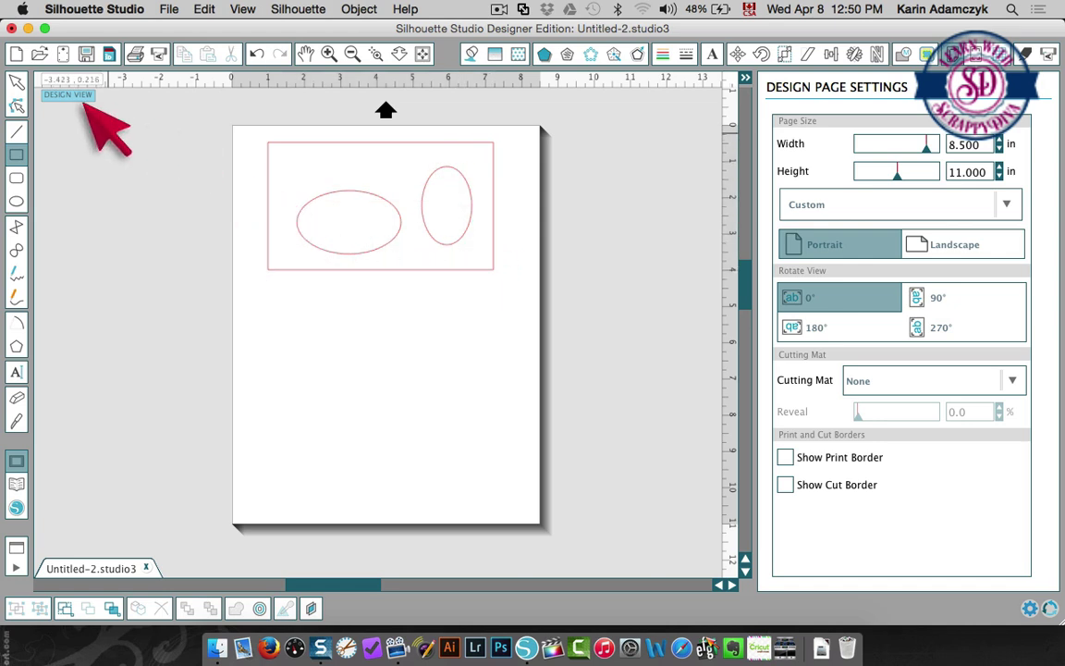
pyautogui.click(17, 81)
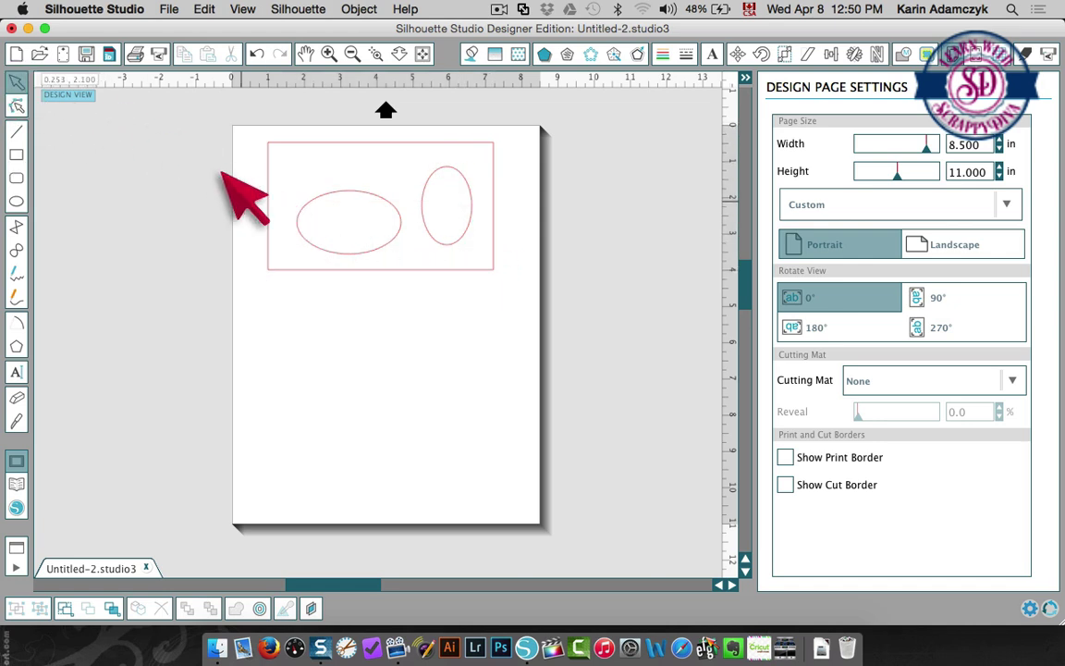
pyautogui.press('super+a')
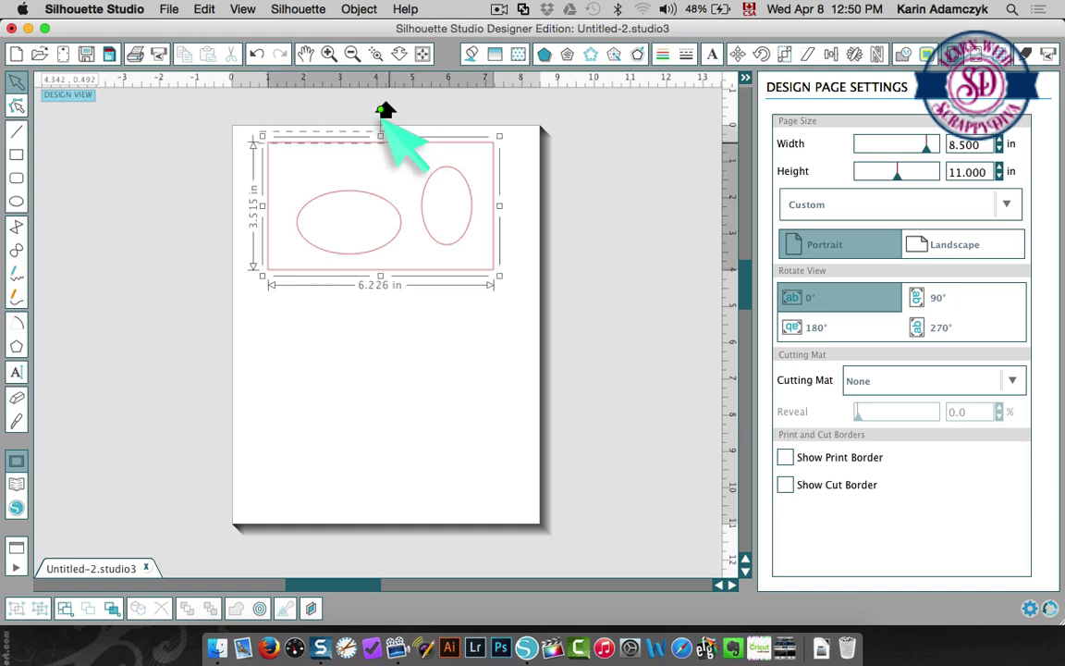
# Make the rectangle and both ovals one compound path and fill it purple
pyautogui.rightClick(356, 213)
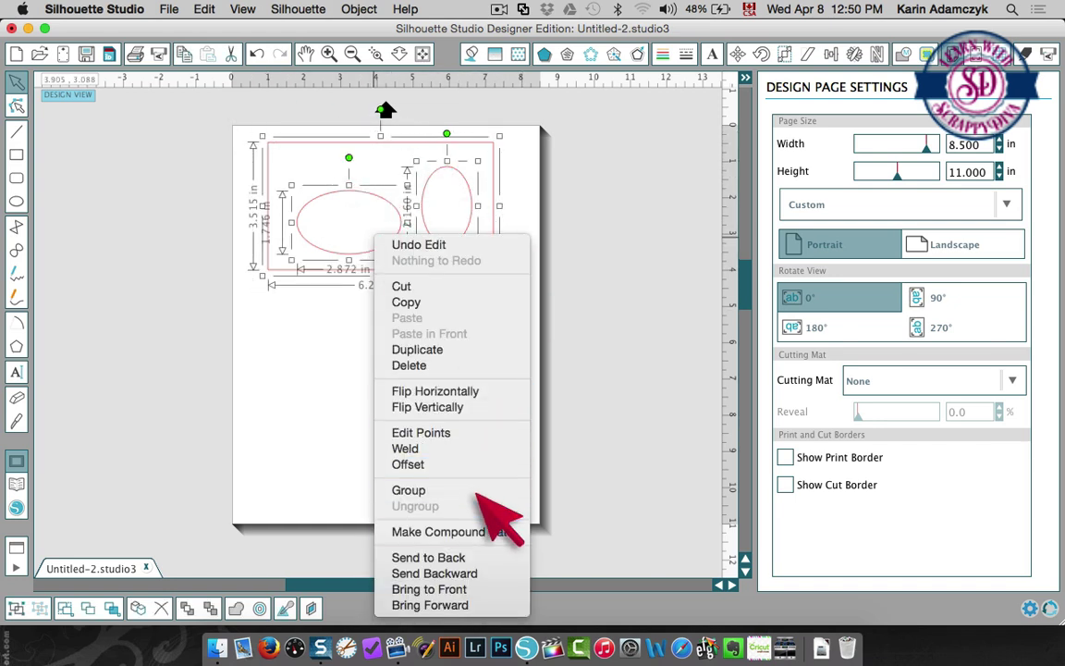
pyautogui.click(476, 531)
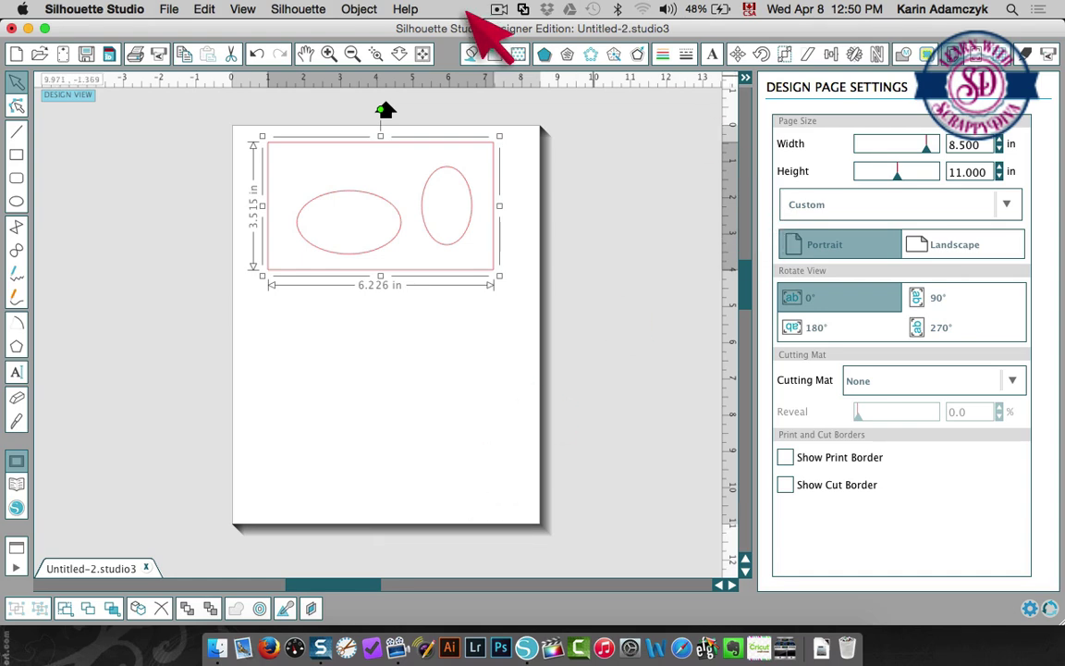
pyautogui.click(471, 54)
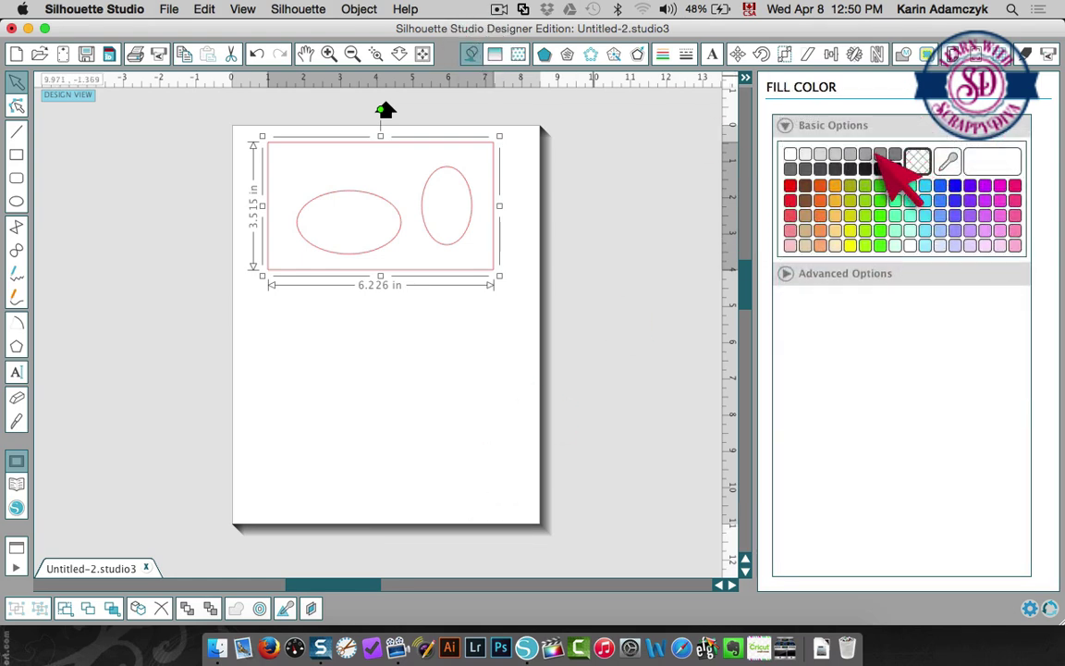
pyautogui.click(970, 185)
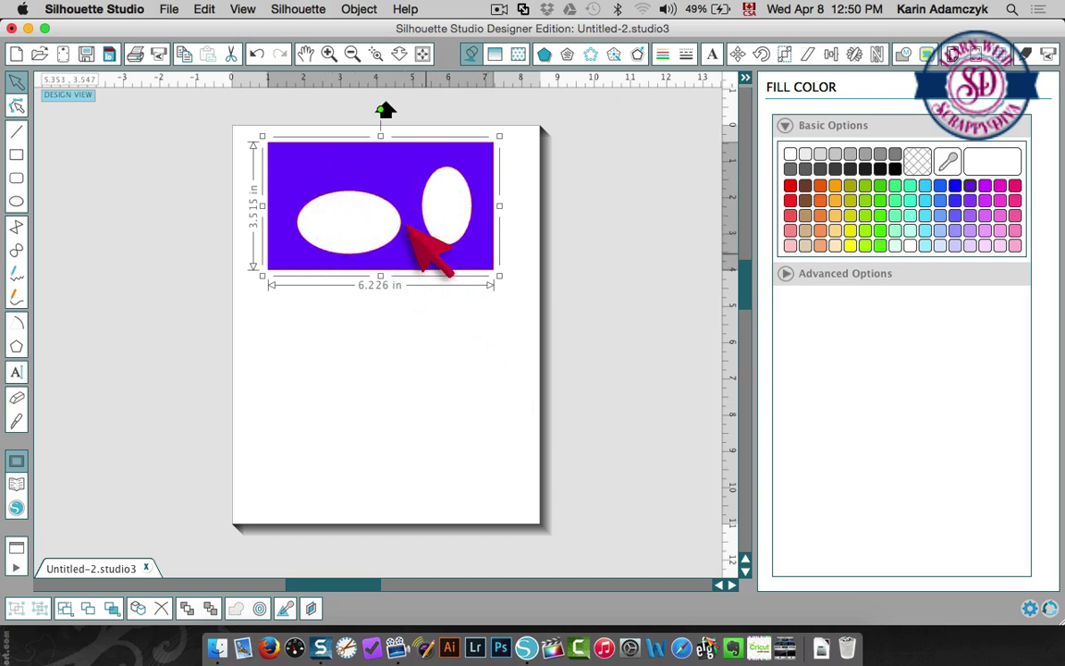
# Release the compound path and shift the purple rectangle slightly down and right
pyautogui.rightClick(397, 224)
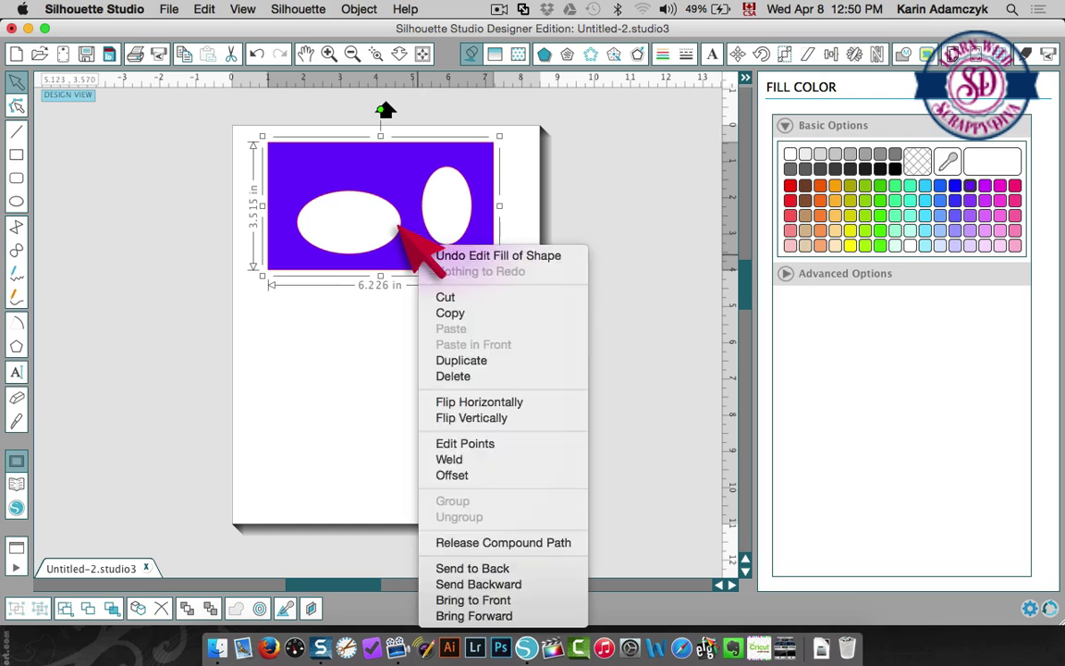
pyautogui.click(511, 540)
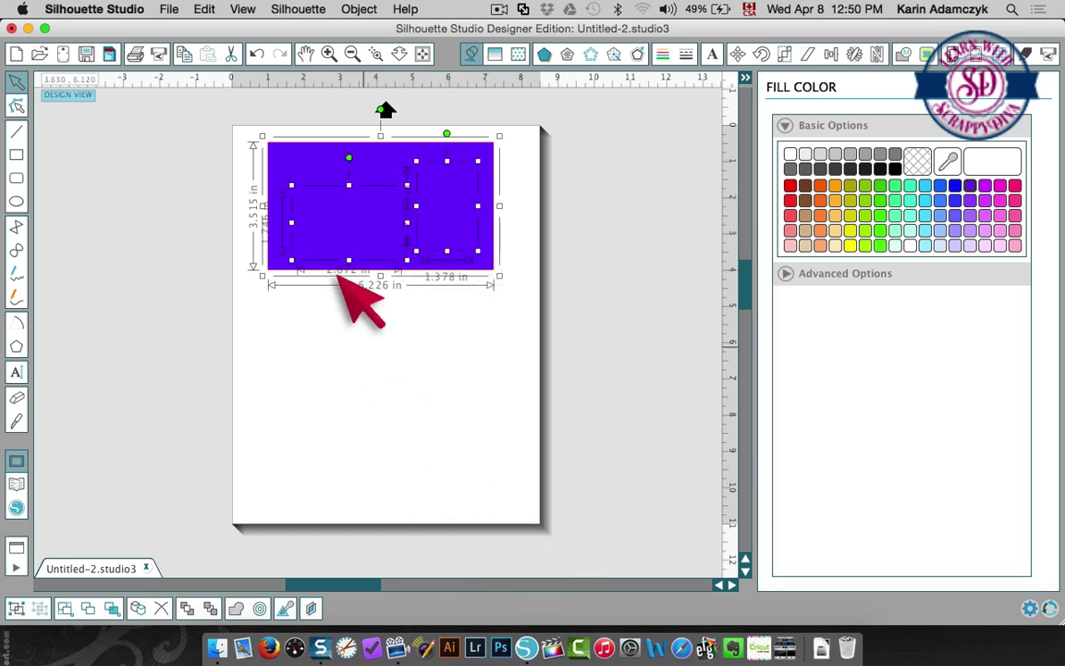
pyautogui.click(418, 372)
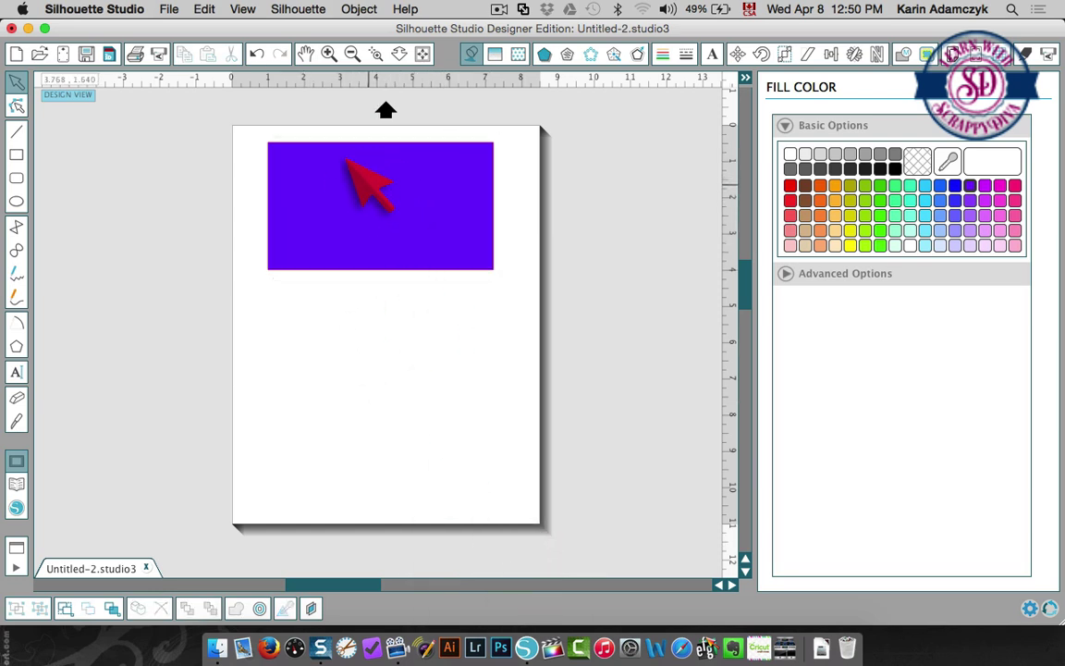
pyautogui.click(340, 181)
pyautogui.moveTo(338, 179)
pyautogui.mouseDown()
pyautogui.moveTo(349, 303)
pyautogui.moveTo(345, 171)
pyautogui.moveTo(353, 187)
pyautogui.mouseUp()
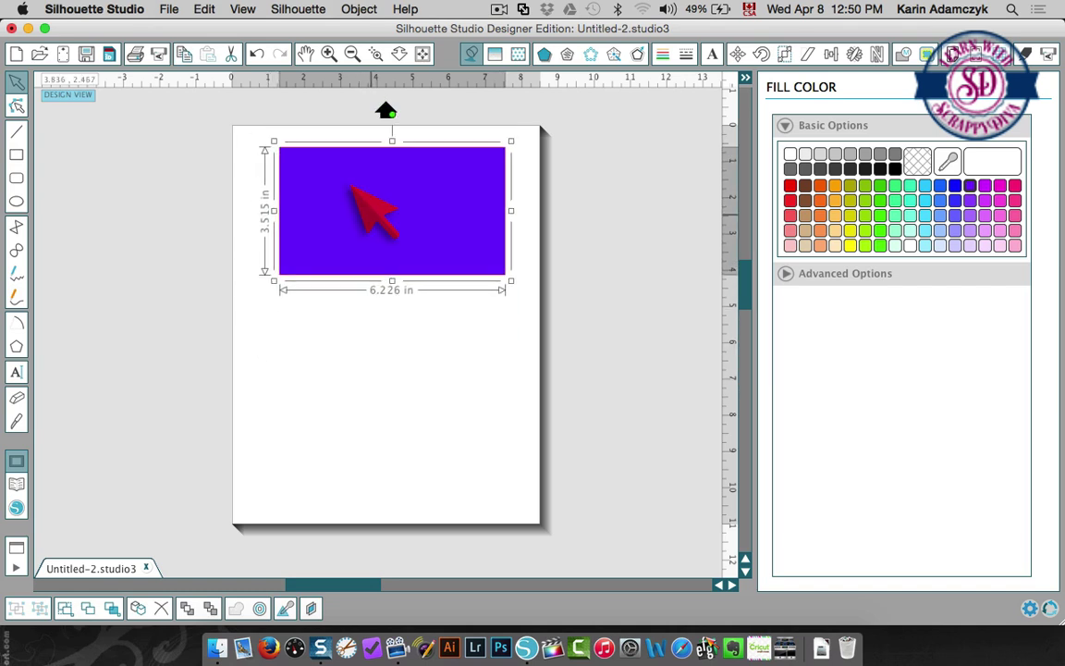
# Send the rectangle backward twice so it sits behind both ovals
pyautogui.rightClick(352, 188)
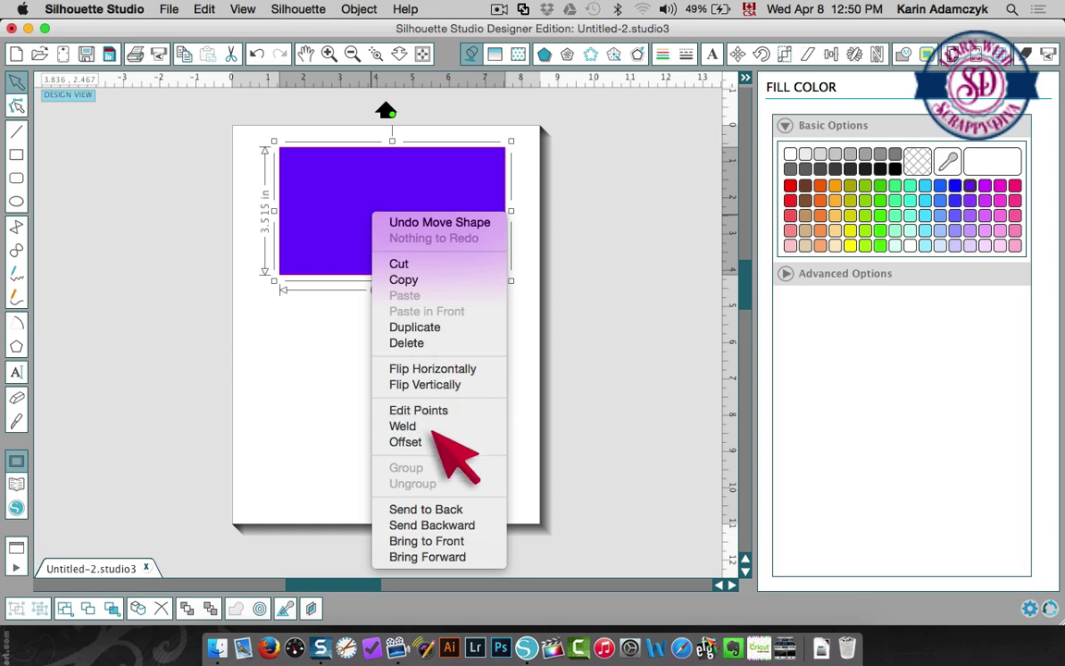
pyautogui.click(432, 524)
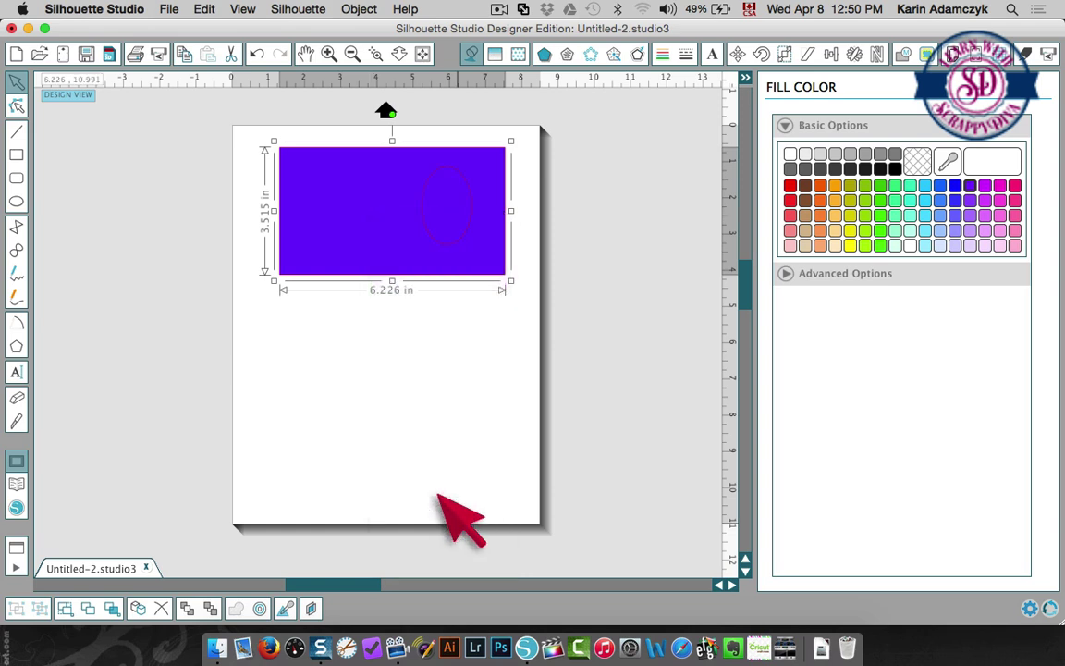
pyautogui.rightClick(351, 175)
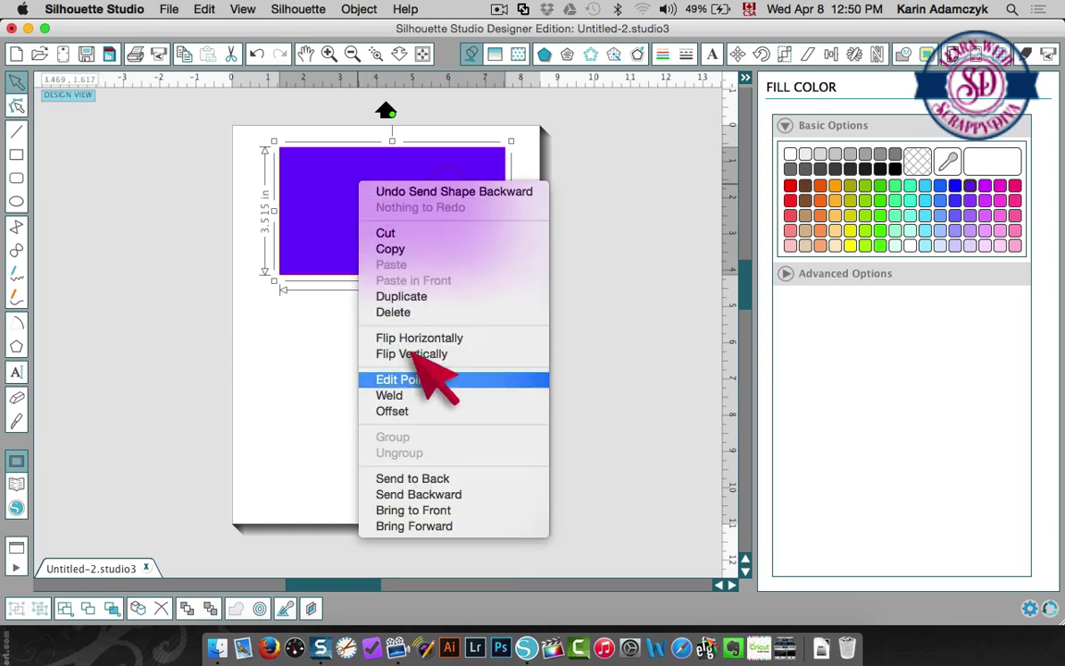
pyautogui.click(448, 494)
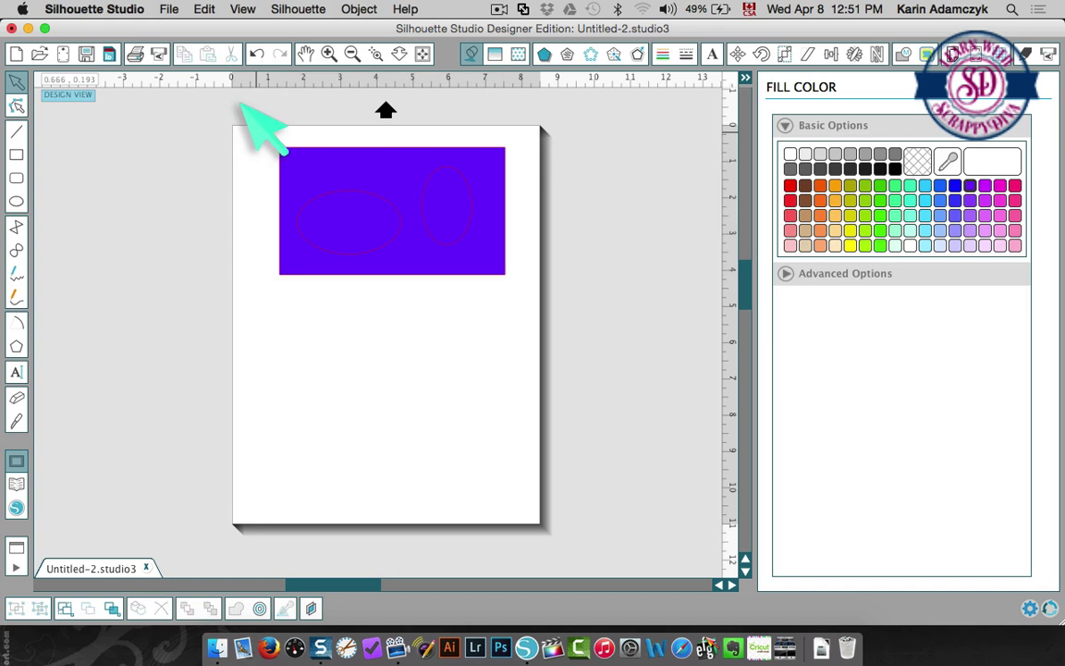
# Select the rectangle and both ovals and make them one compound path again
pyautogui.moveTo(256, 132); pyautogui.dragTo(546, 273)
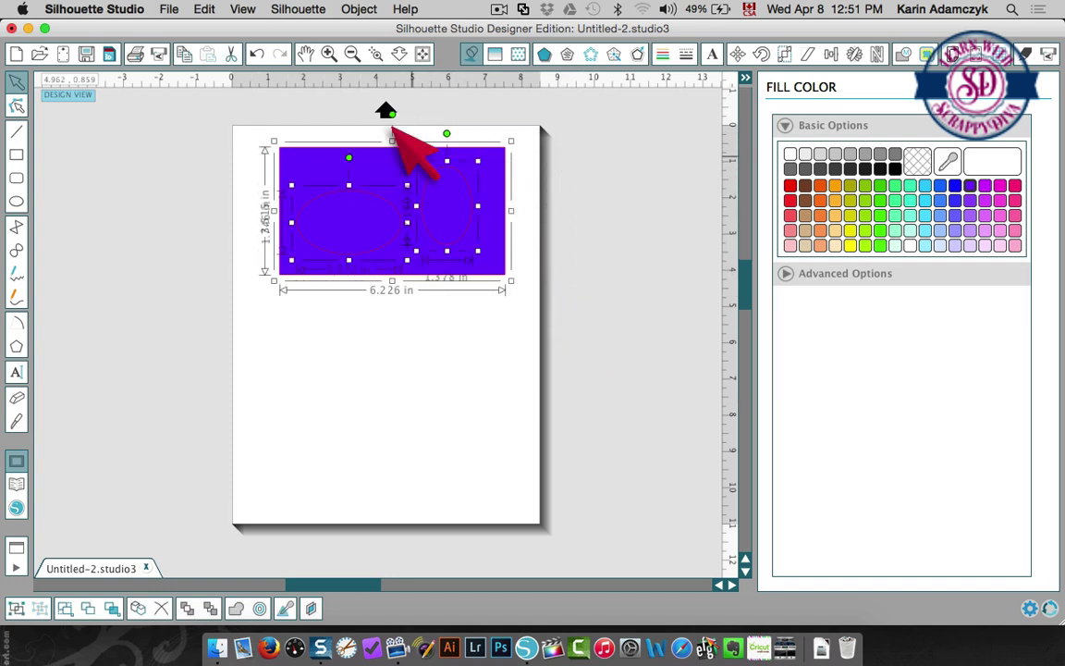
pyautogui.rightClick(416, 155)
pyautogui.click(529, 422)
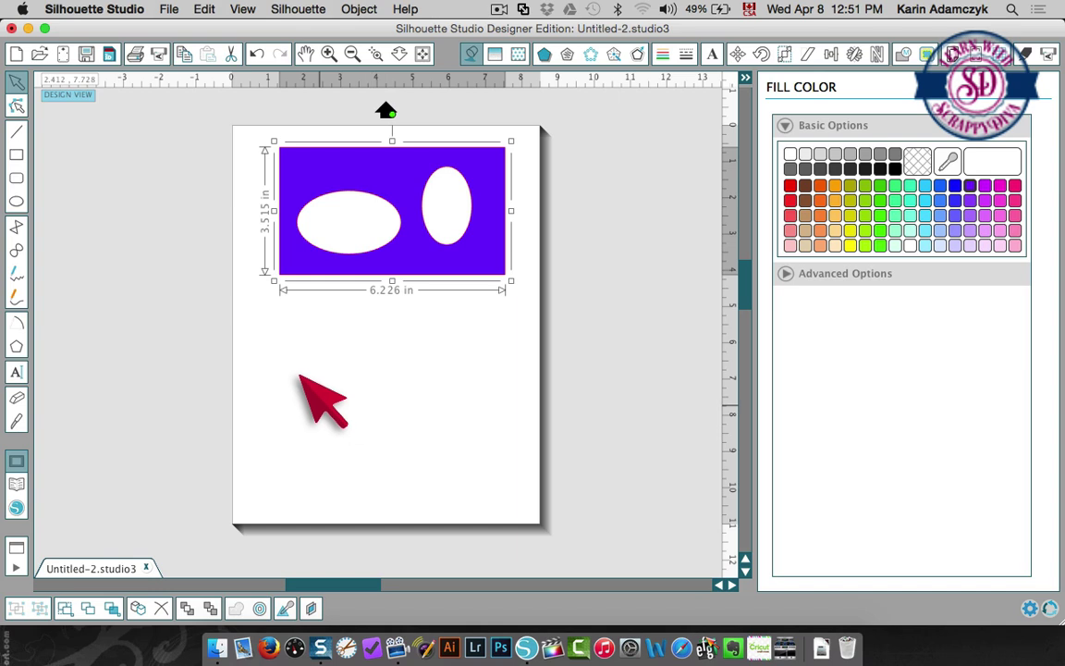
pyautogui.click(339, 368)
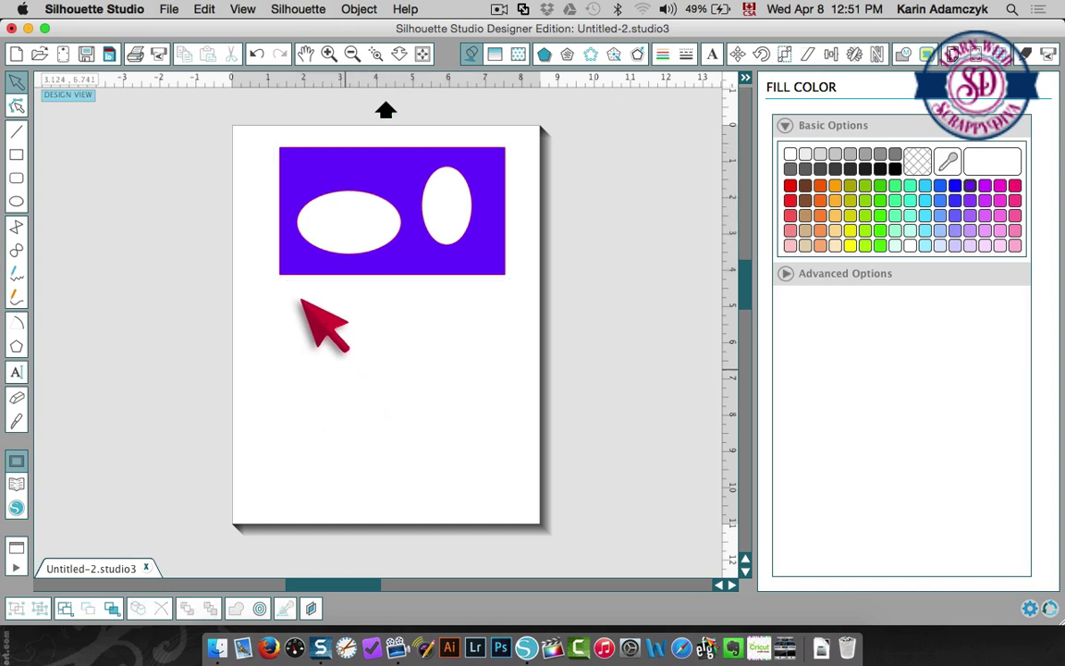
# Use Save As to save the design as 'simple design.studio3'
pyautogui.click(167, 8)
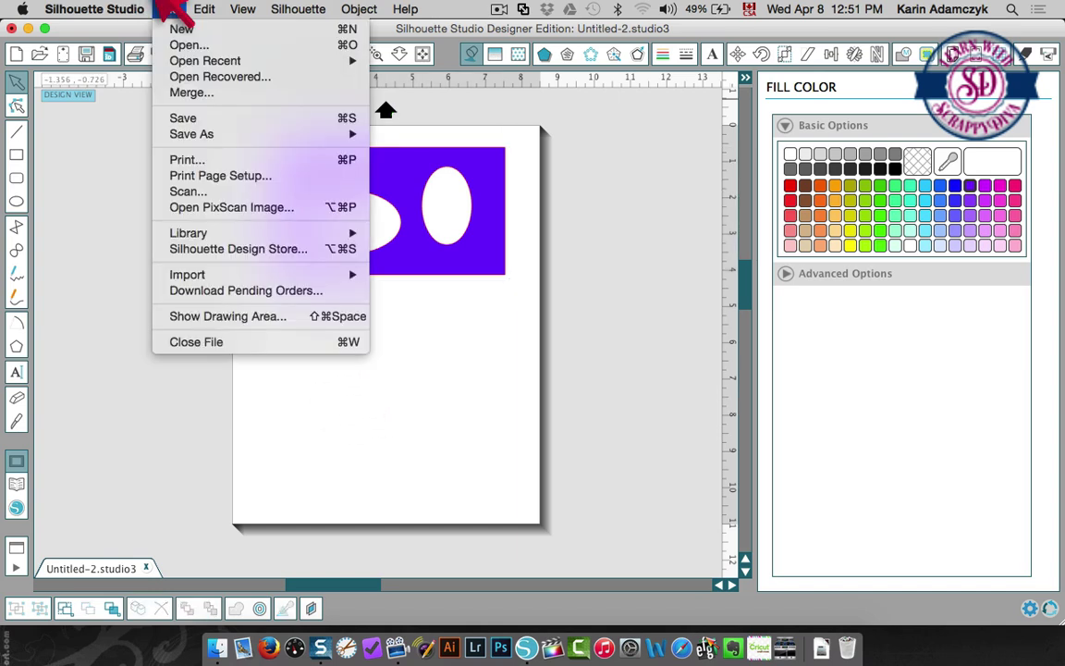
pyautogui.moveTo(185, 131)
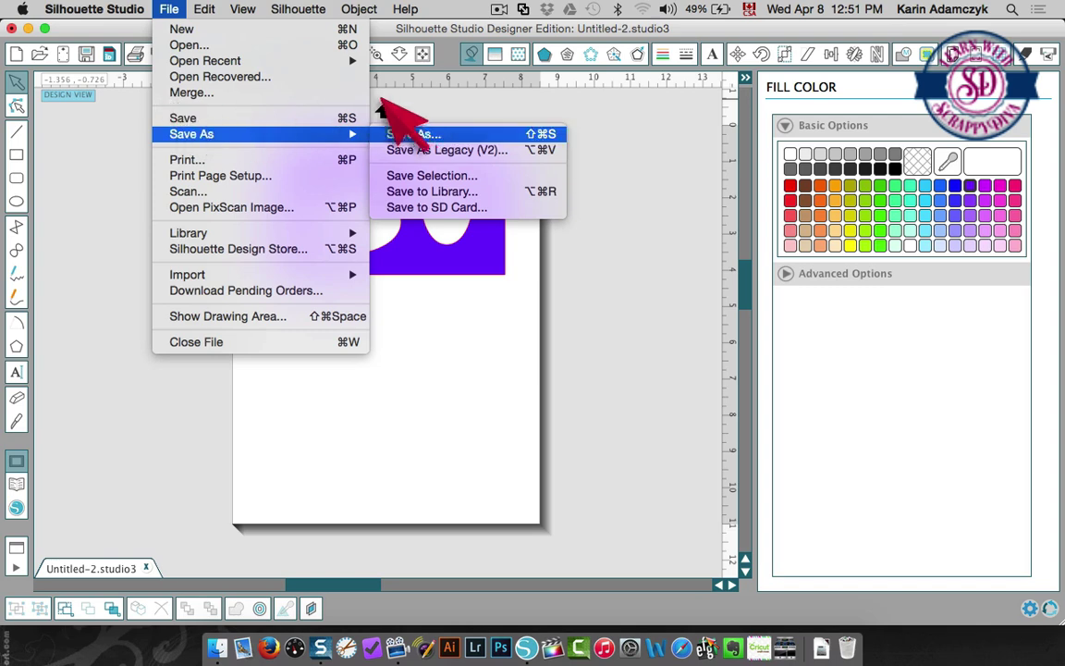
pyautogui.click(407, 129)
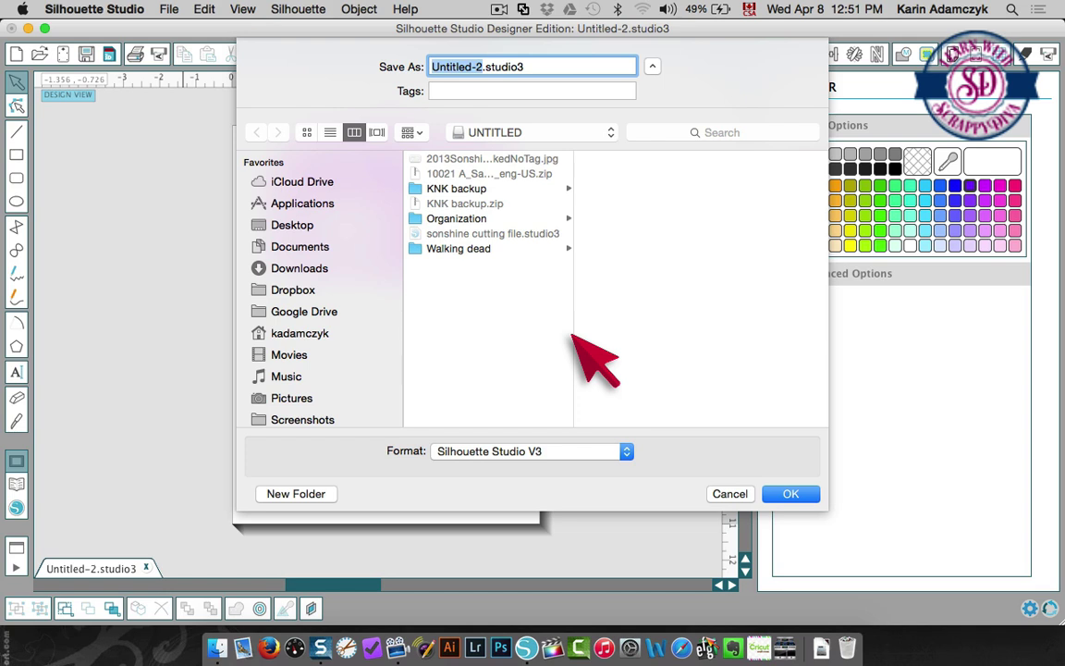
pyautogui.write('sio')
pyautogui.press('BackSpace')
pyautogui.write('mple ')
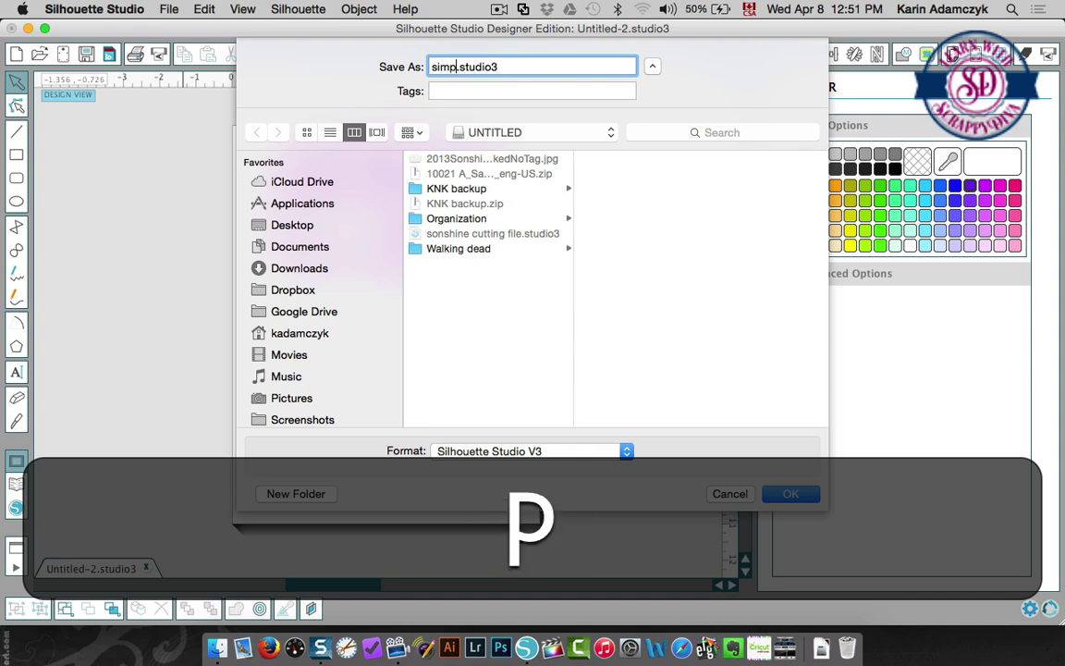
pyautogui.write('design')
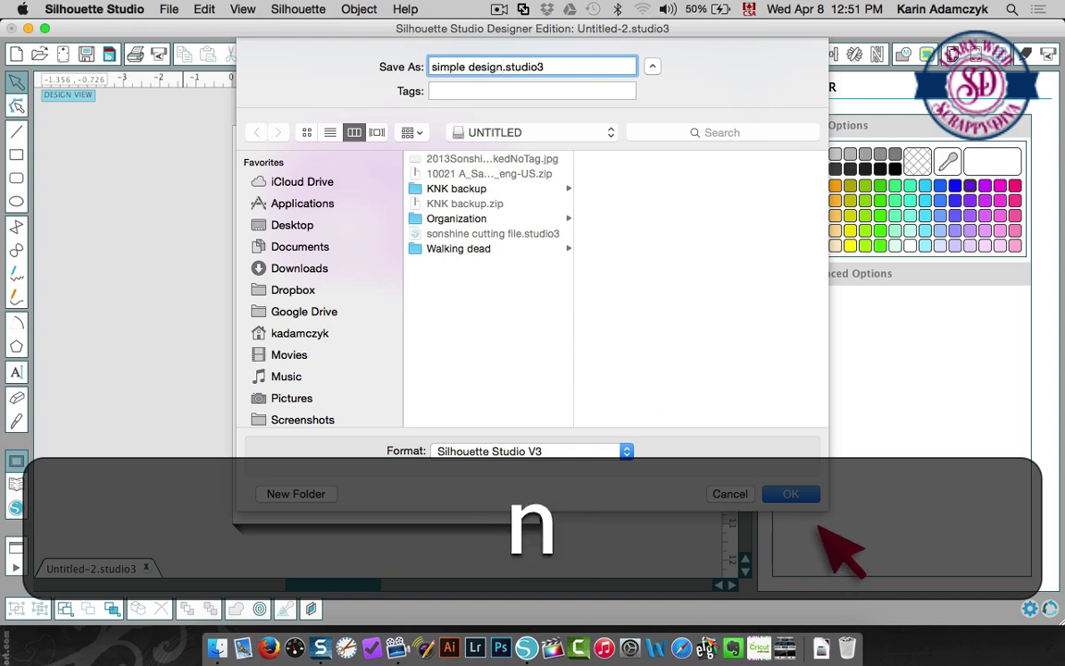
pyautogui.click(786, 491)
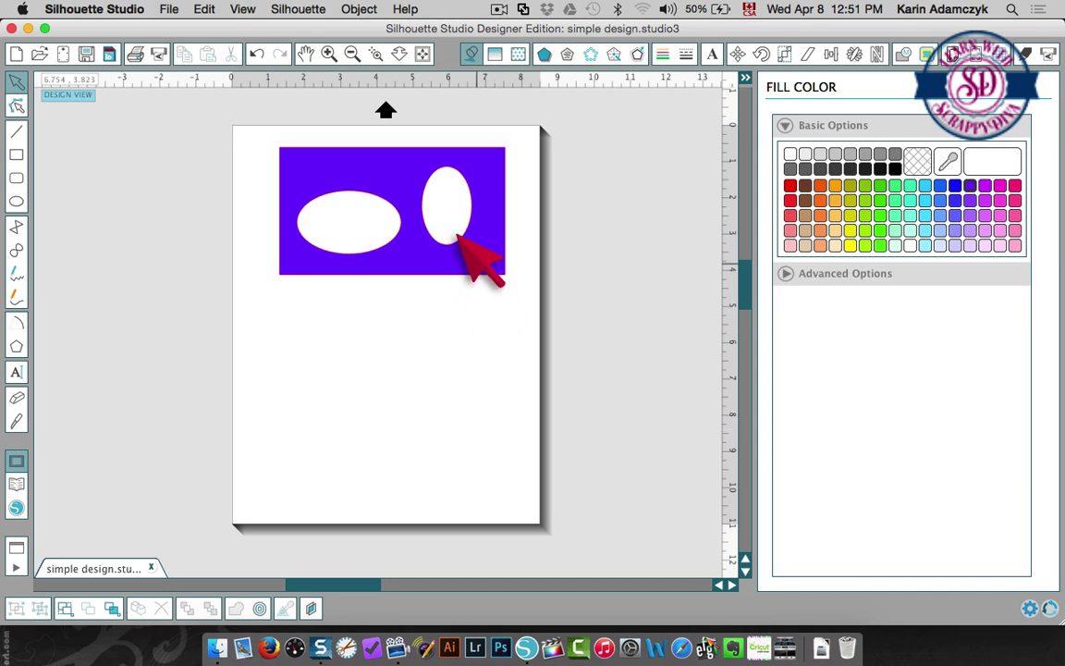
# Change the compound shape's fill from purple to black, check Line Color, then deselect it
pyautogui.click(458, 238)
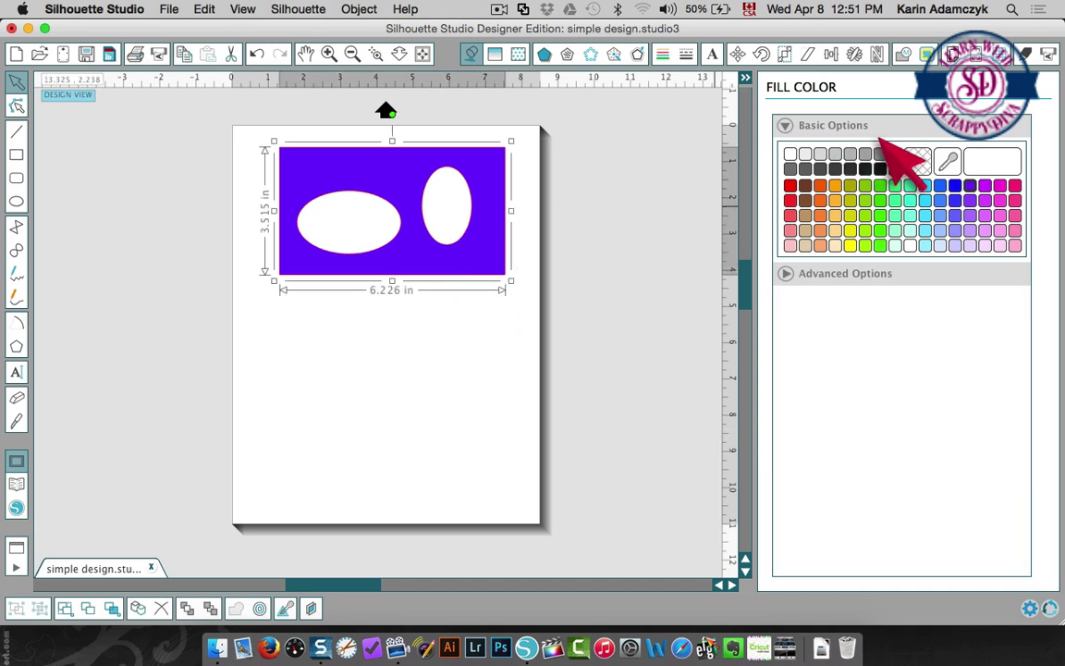
pyautogui.click(886, 157)
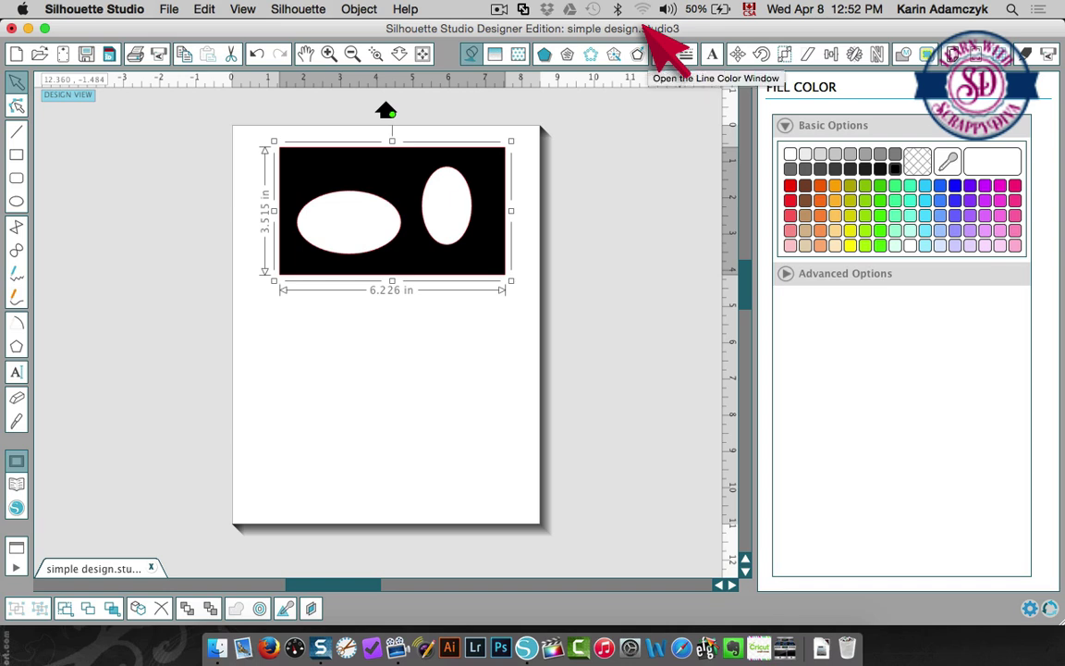
pyautogui.click(660, 53)
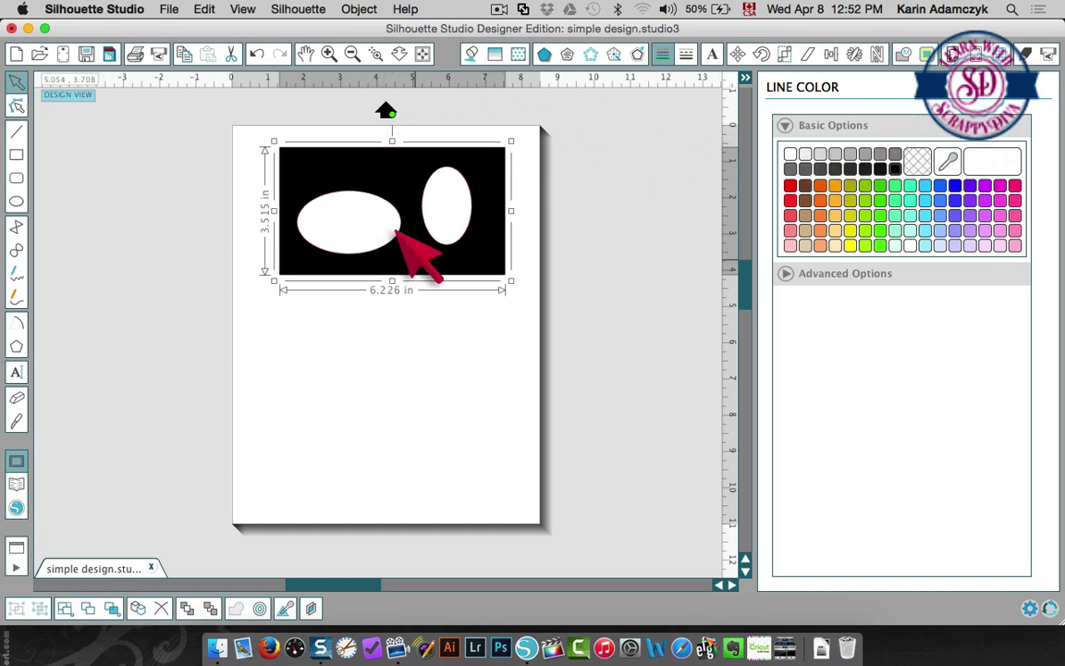
pyautogui.click(404, 320)
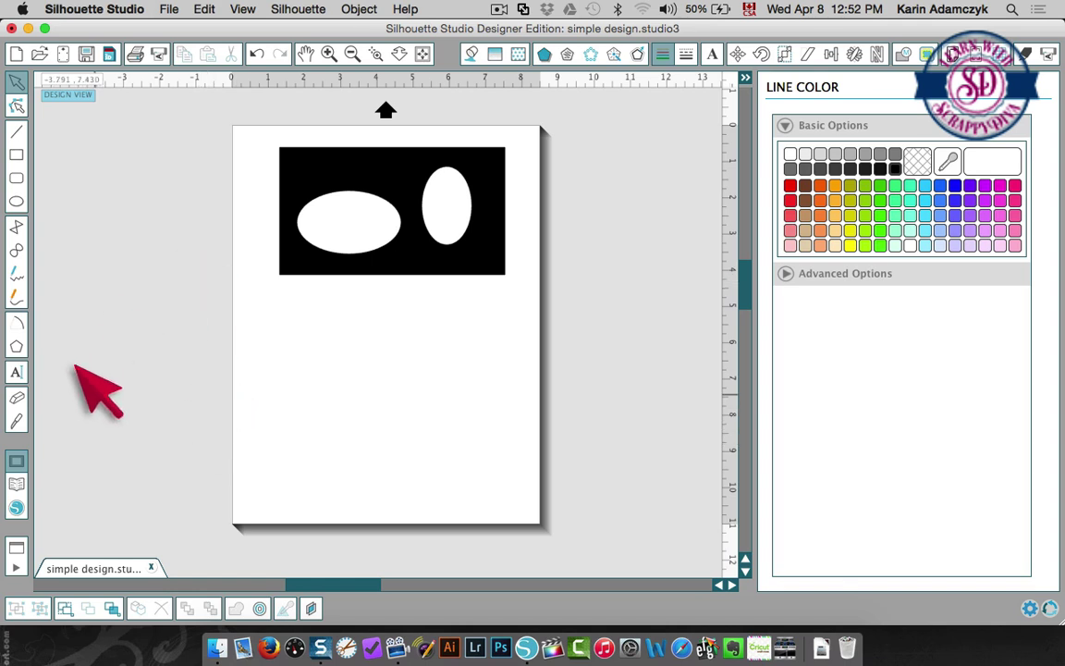
# Take a Shift+Cmd+4 region screenshot of the black rectangle with its white oval holes
pyautogui.press('shift+super+4')
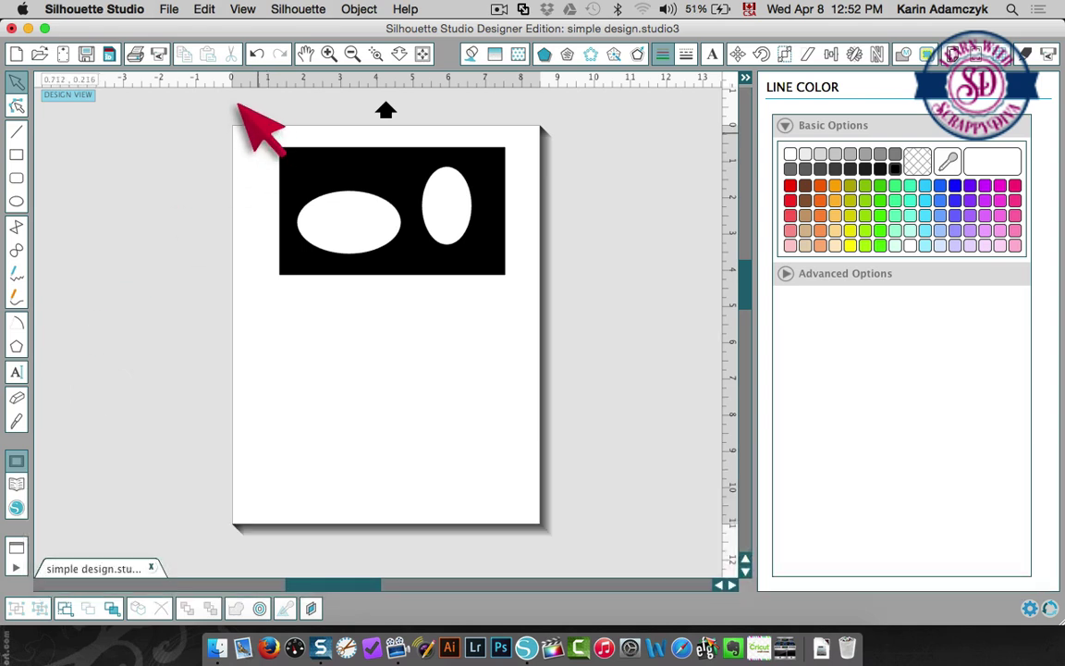
pyautogui.moveTo(258, 133); pyautogui.dragTo(521, 296)
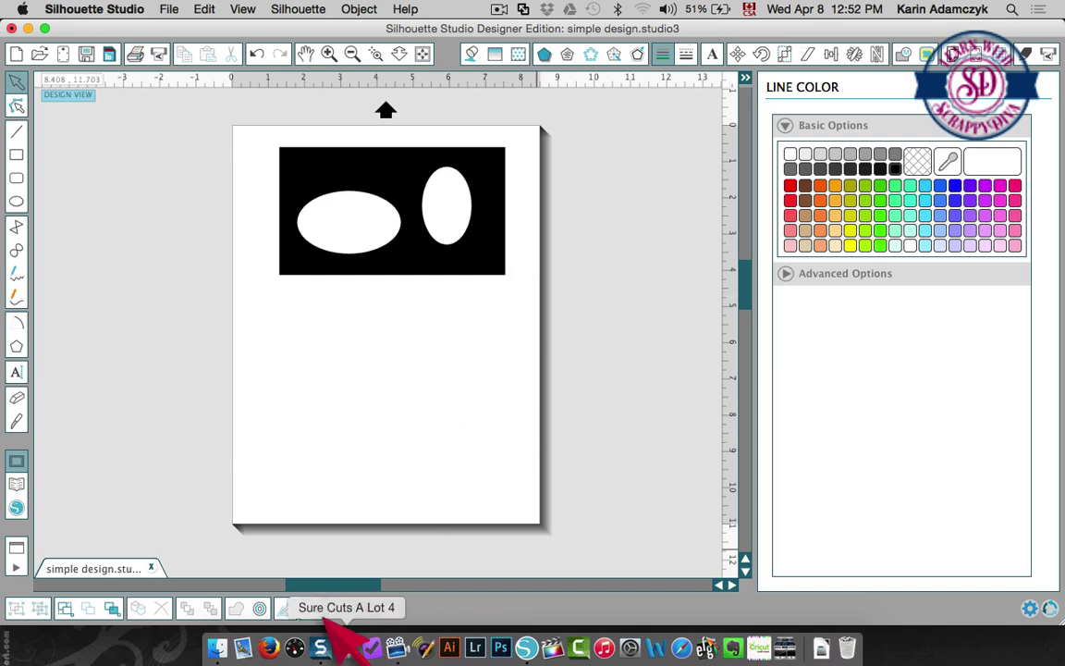
# Launch Sure Cuts A Lot 4 and choose the newest Desktop screenshot as the Trace image
pyautogui.click(331, 629)
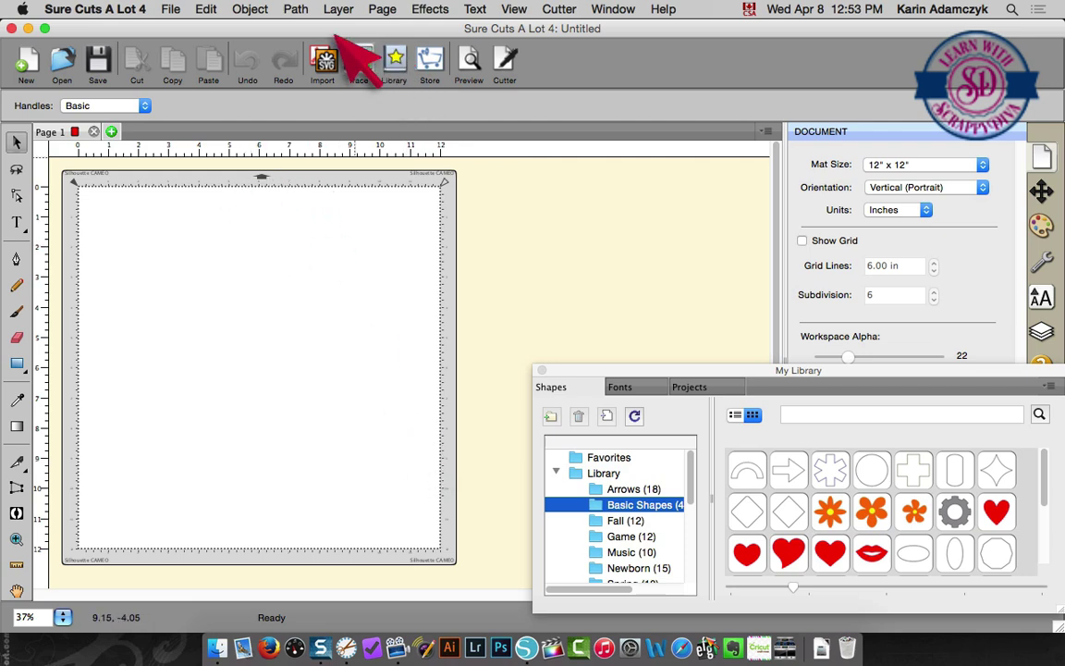
pyautogui.click(342, 43)
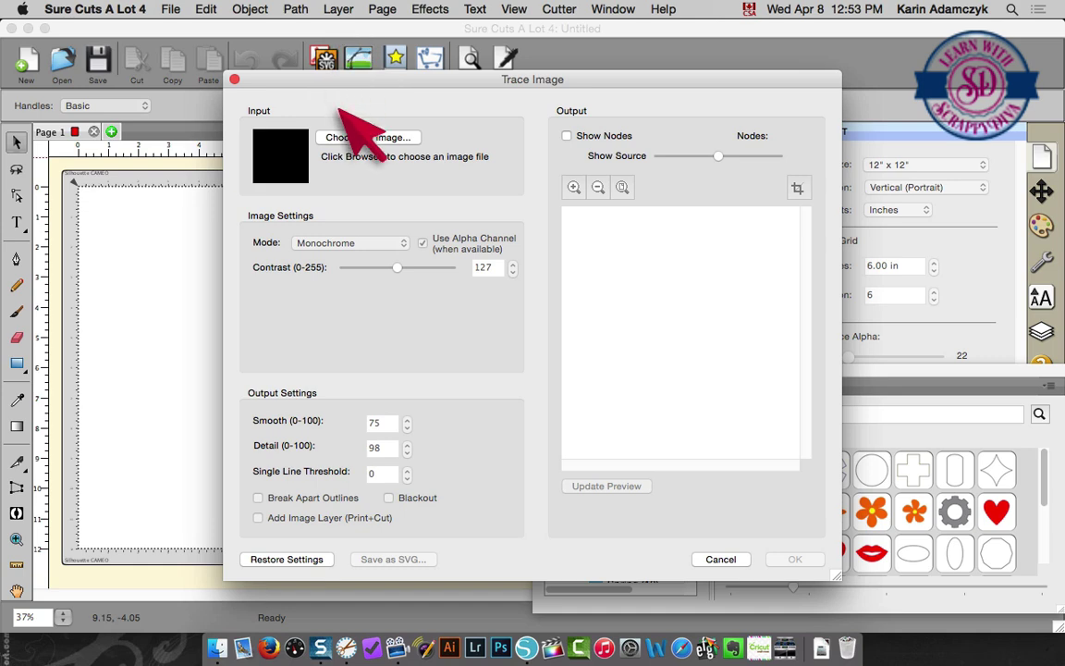
pyautogui.click(362, 137)
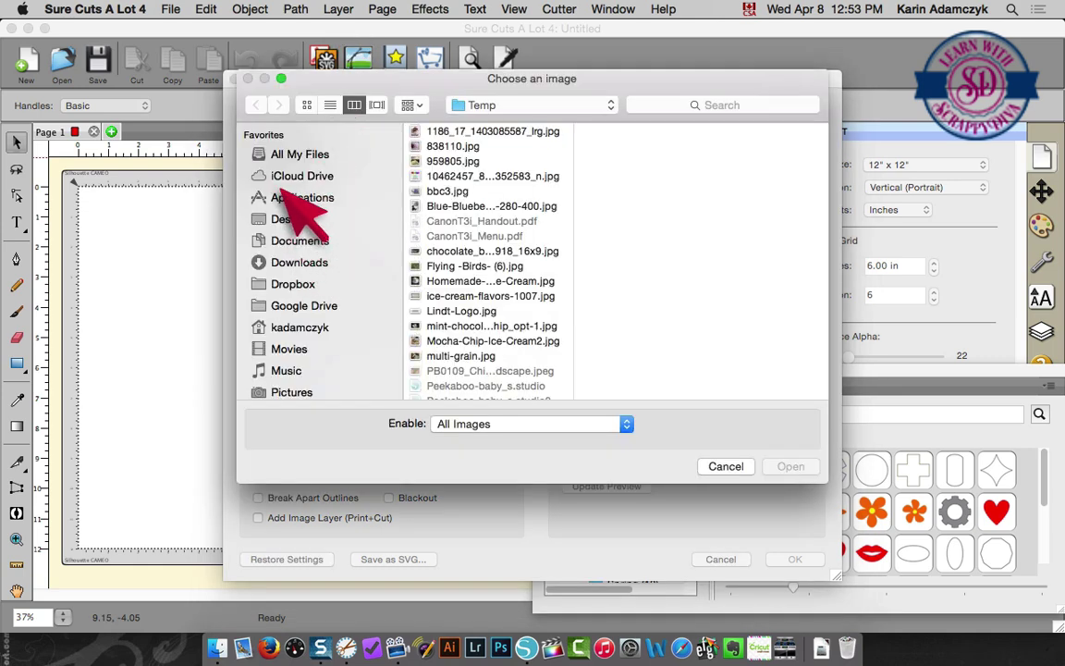
pyautogui.click(292, 219)
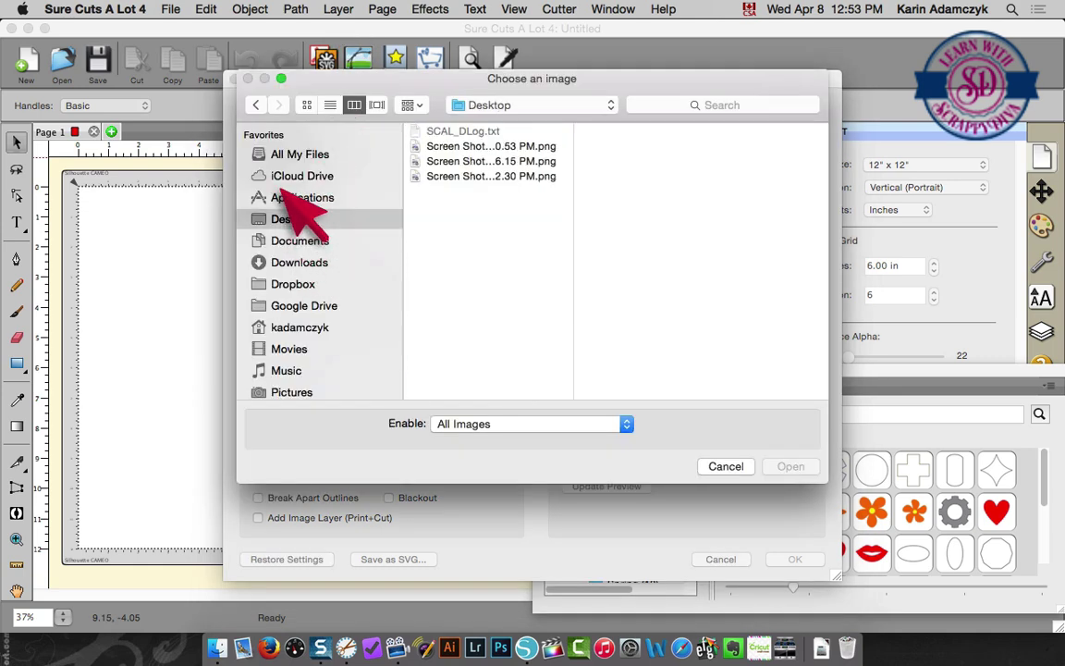
pyautogui.click(477, 176)
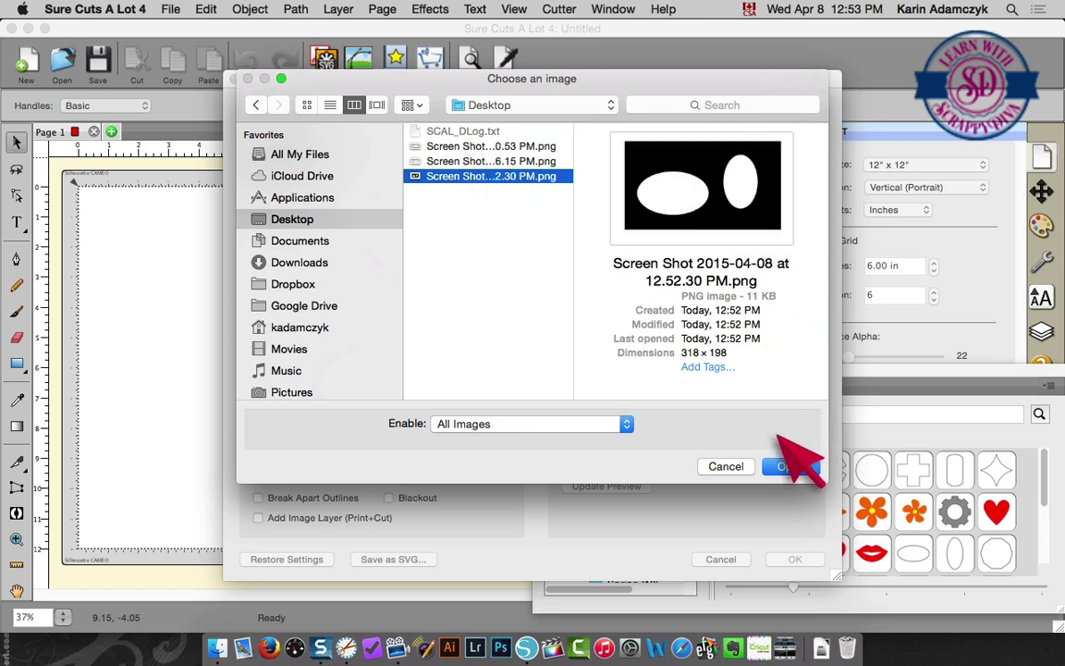
# Open the screenshot in Trace Image, update the preview, and accept the traced outlines
pyautogui.click(788, 466)
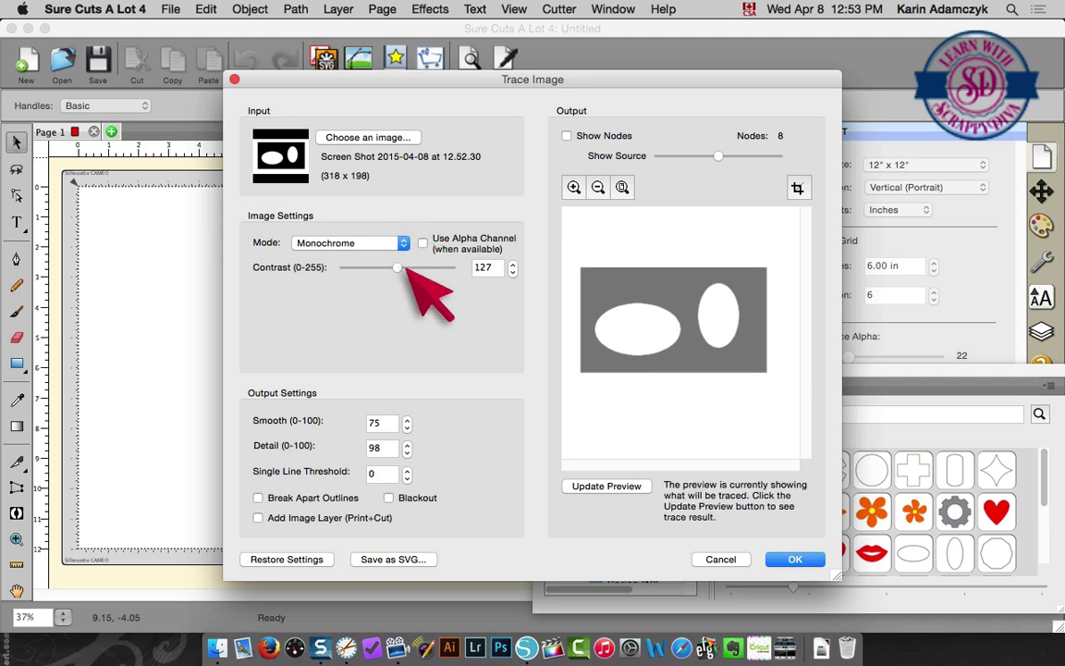
pyautogui.click(581, 483)
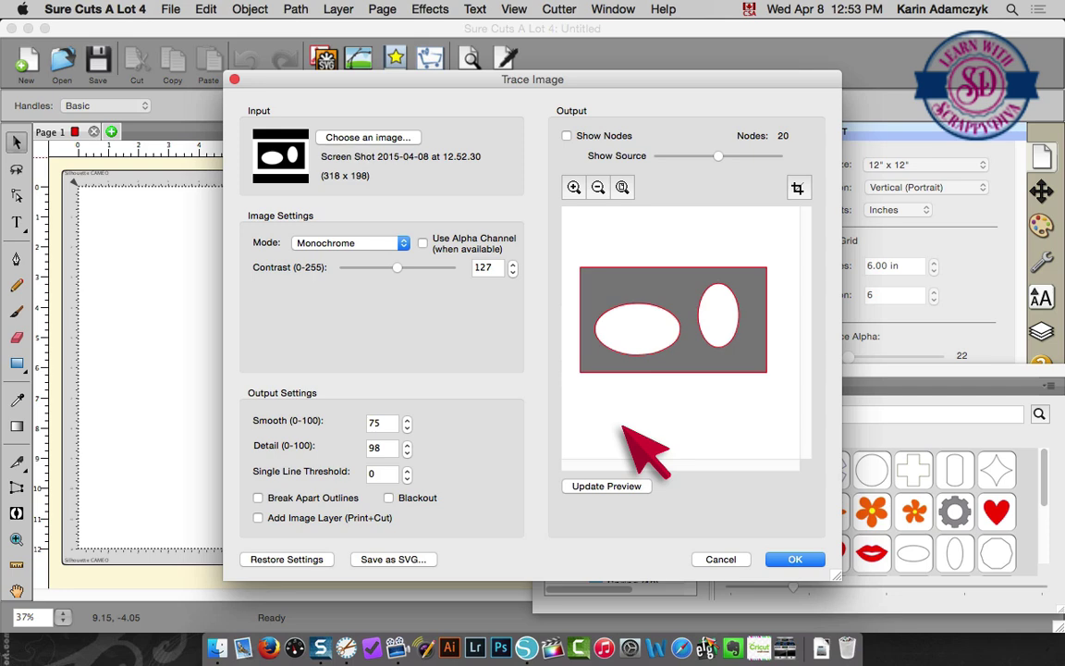
pyautogui.click(782, 559)
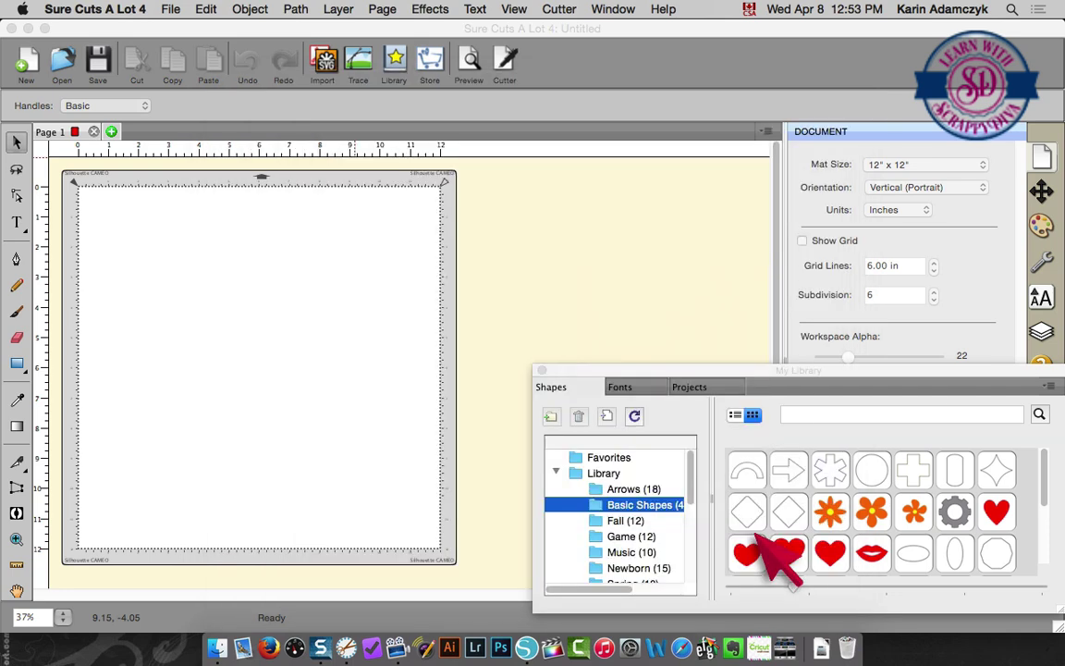
# Move the traced outline to X 1.711, Y 1.917 in, undoing an accidental resize
pyautogui.moveTo(179, 238); pyautogui.dragTo(197, 264)
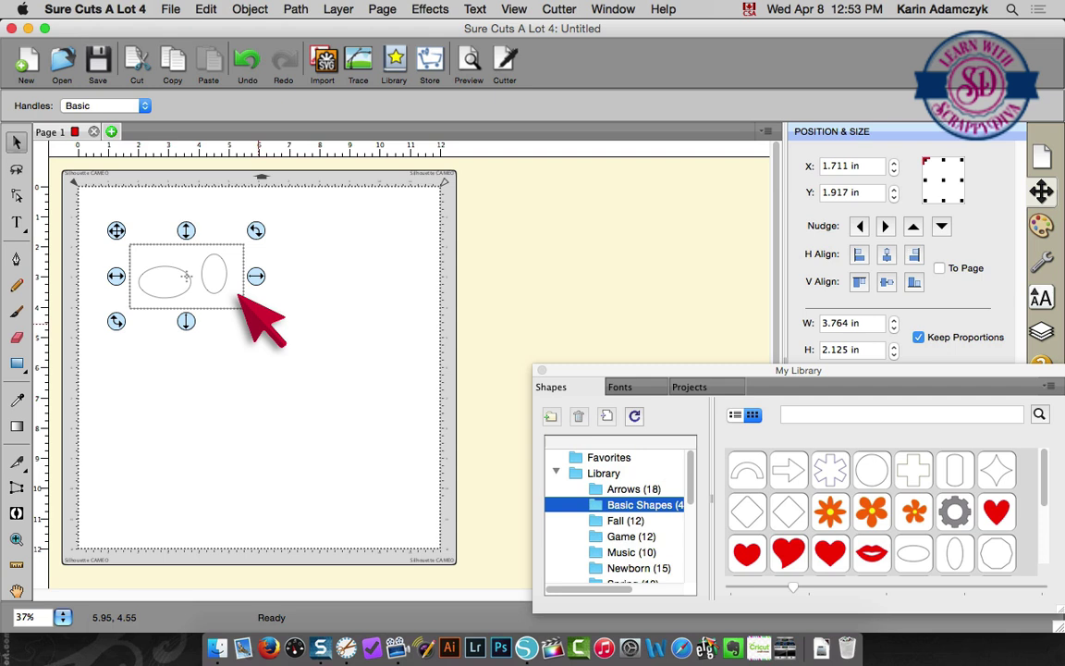
pyautogui.moveTo(240, 295)
pyautogui.mouseDown()
pyautogui.moveTo(305, 337)
pyautogui.moveTo(380, 416)
pyautogui.moveTo(392, 451)
pyautogui.moveTo(434, 372)
pyautogui.moveTo(435, 333)
pyautogui.moveTo(316, 409)
pyautogui.moveTo(325, 427)
pyautogui.mouseUp()
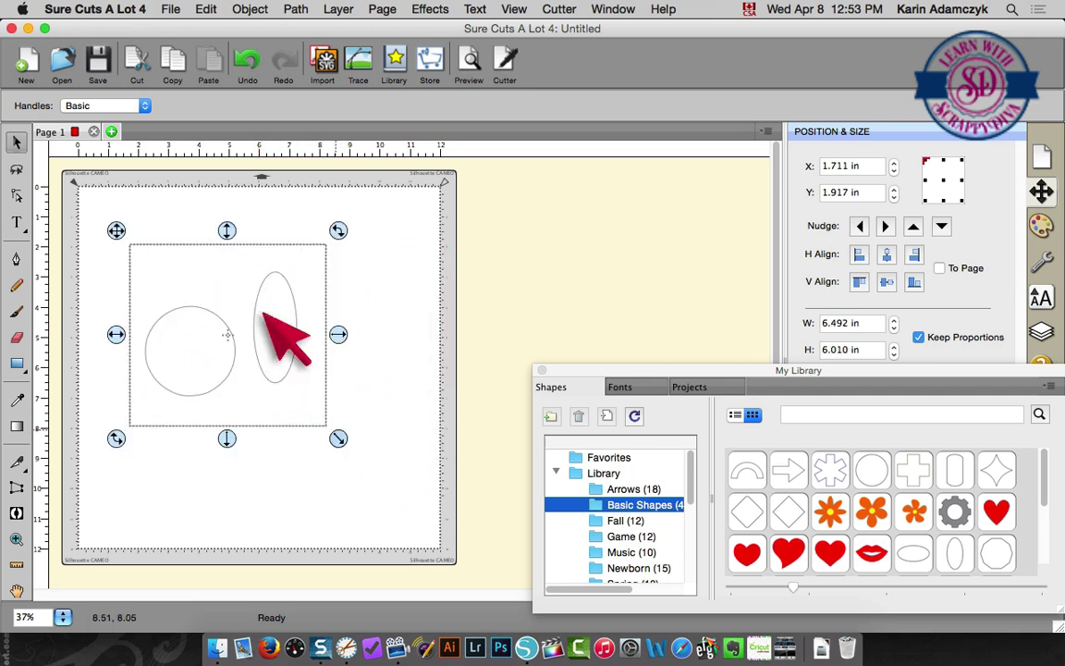
pyautogui.press('super+z')
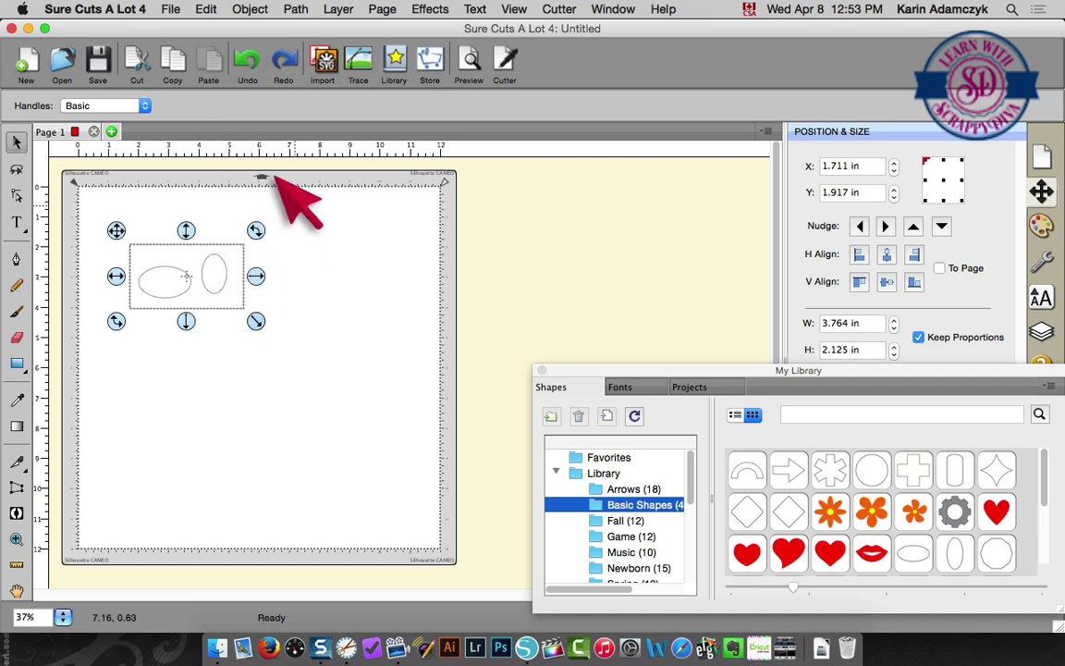
# Export the design to Documents as 'simple design scal.svg' with Design Space Compatible checked
pyautogui.click(169, 7)
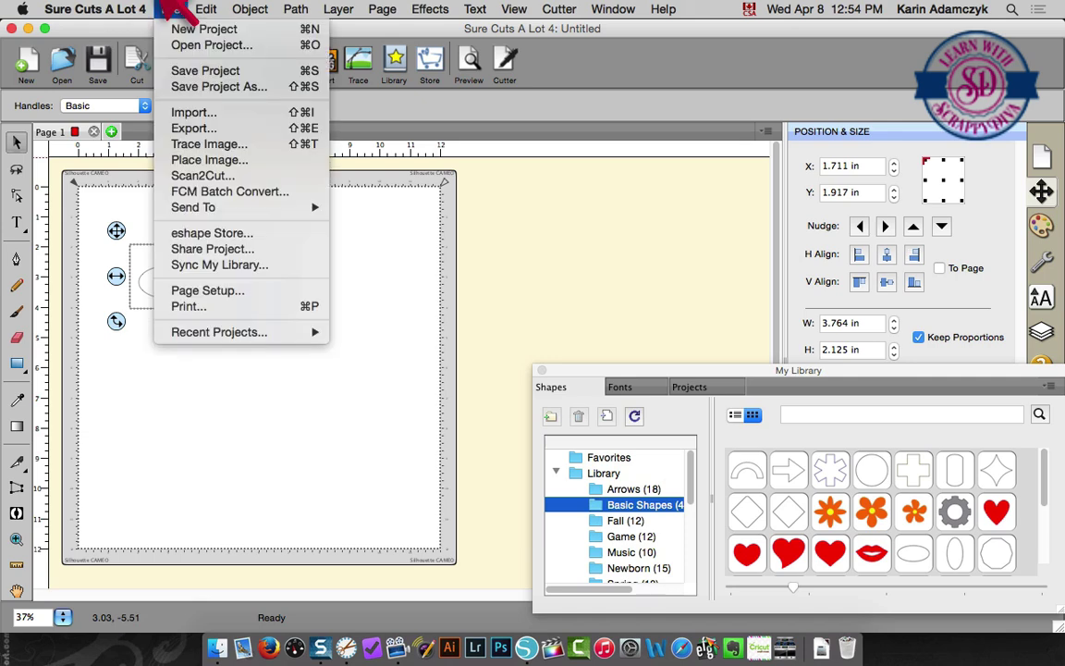
pyautogui.click(164, 109)
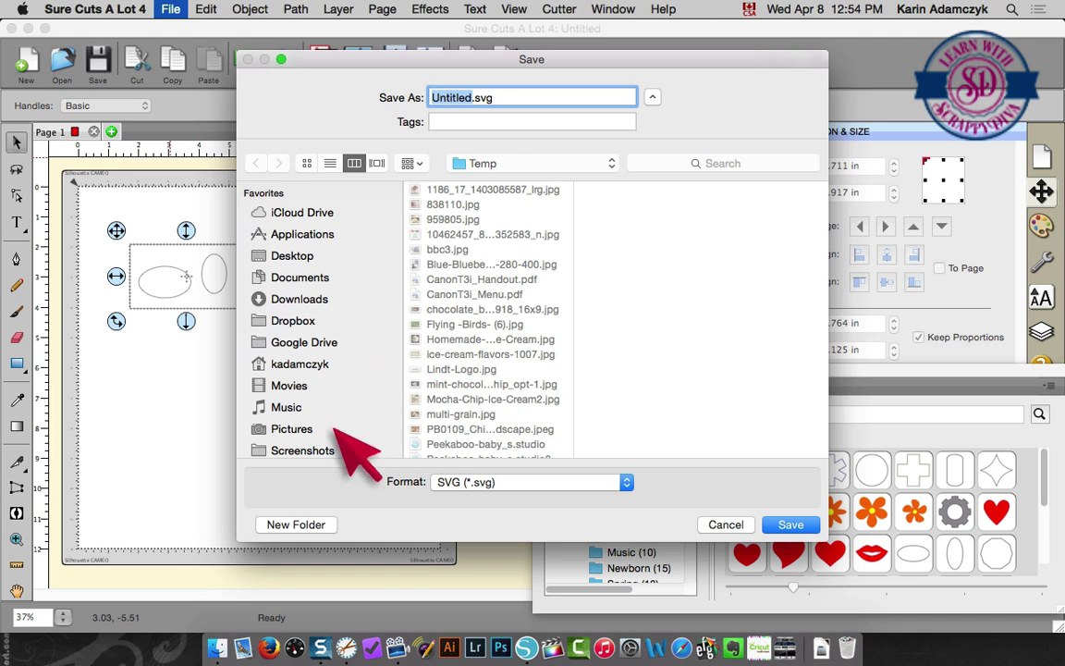
pyautogui.click(282, 276)
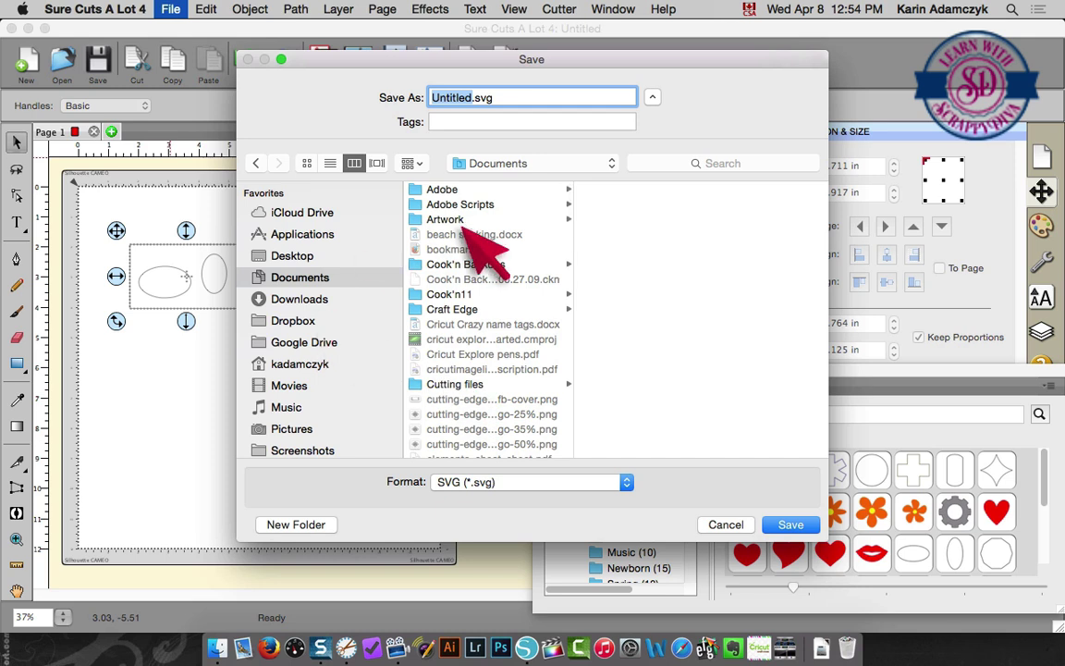
pyautogui.write('sim')
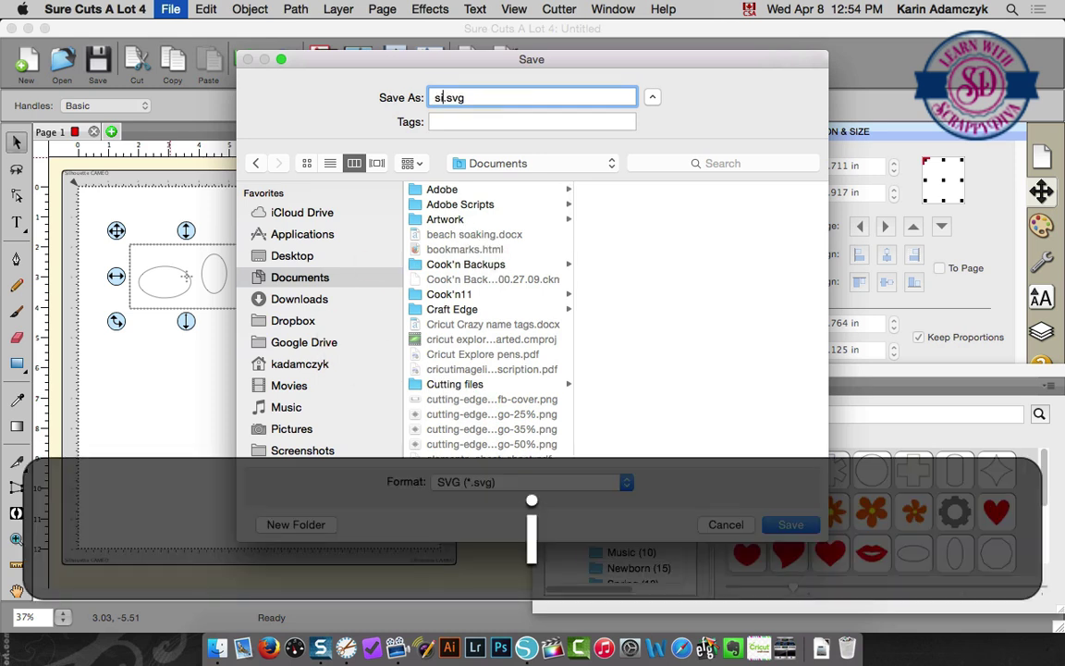
pyautogui.write('ple design ')
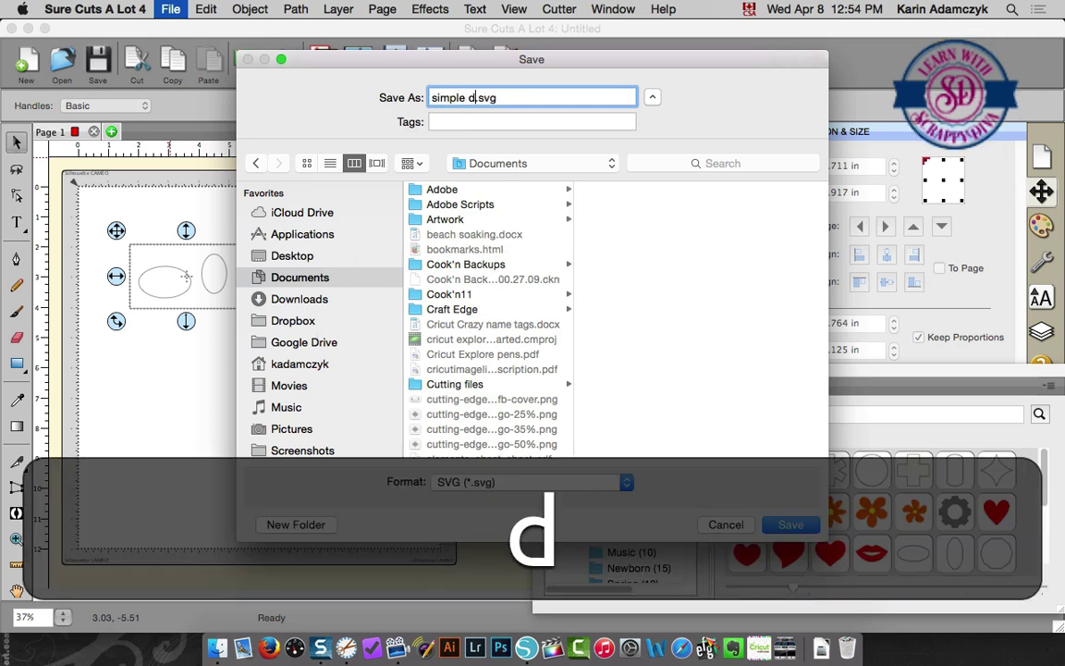
pyautogui.write('scal')
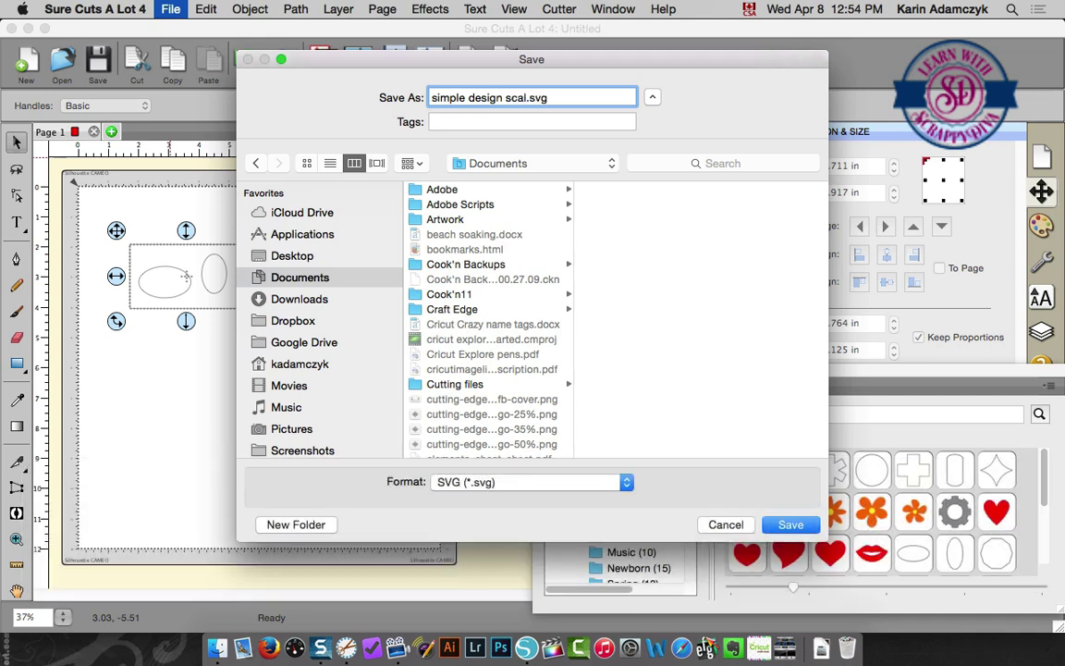
pyautogui.click(791, 525)
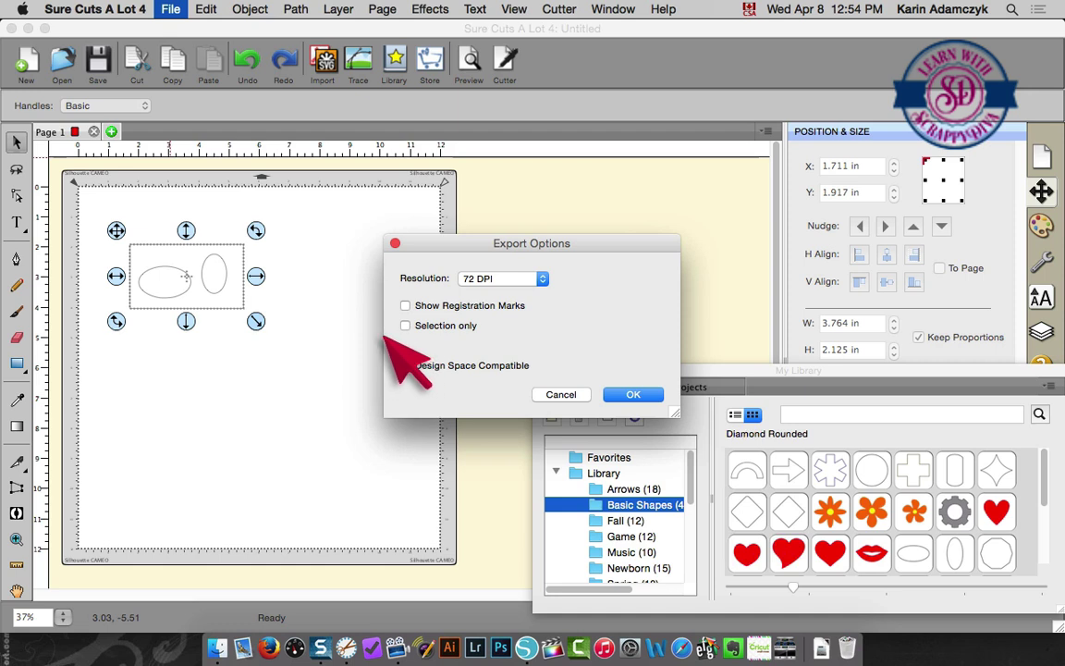
pyautogui.click(405, 365)
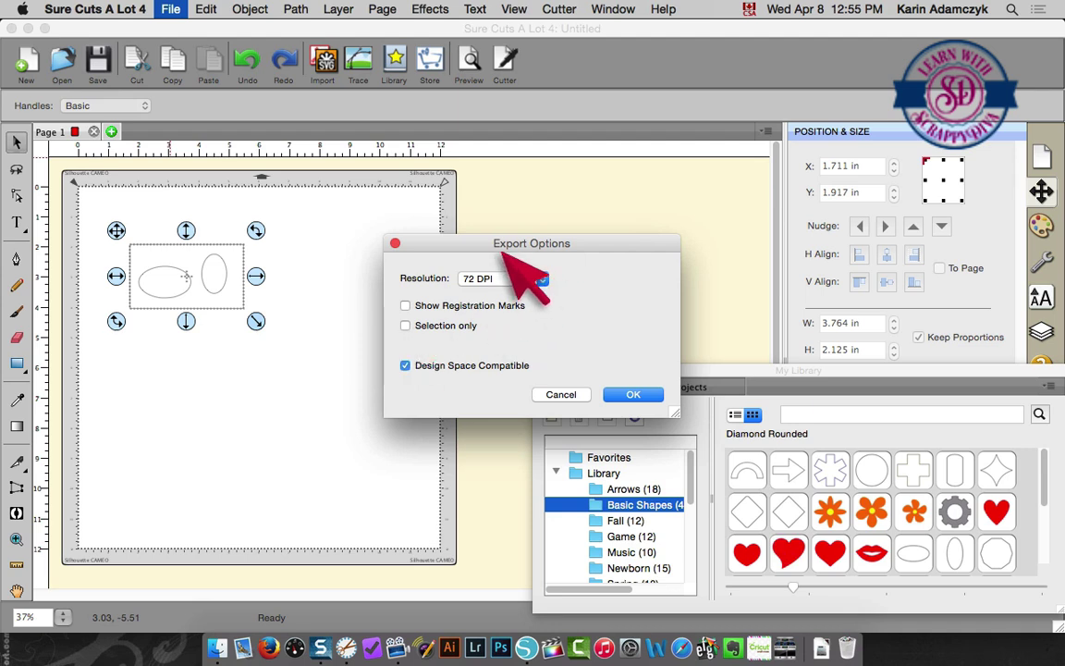
pyautogui.click(620, 393)
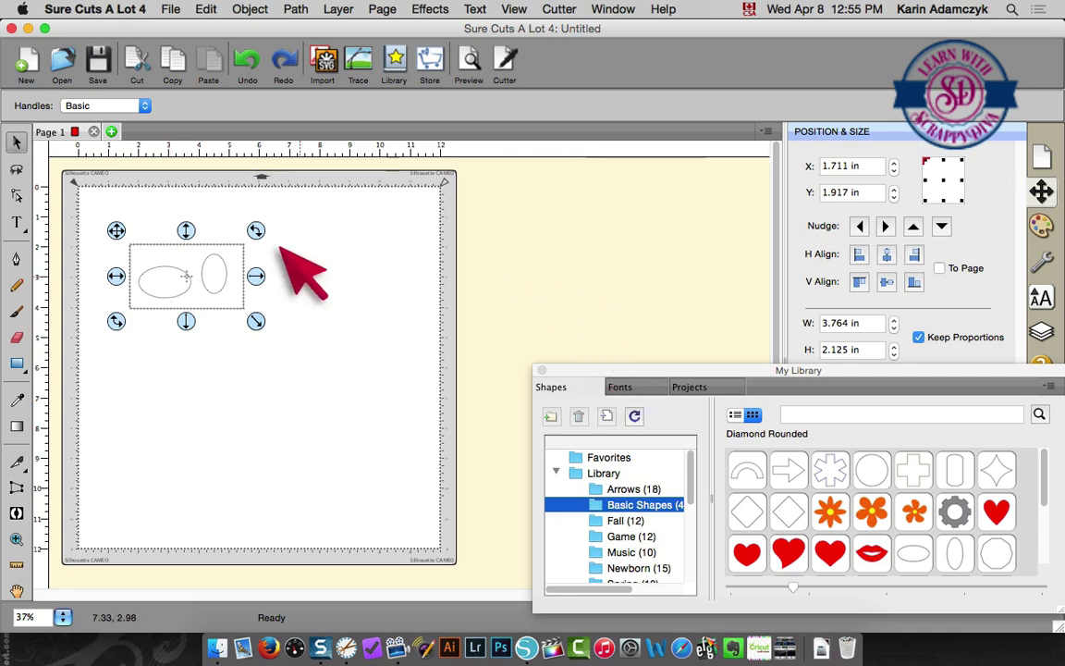
# Clear the traced shape from the mat and import simple design scal.svg from Documents
pyautogui.press('BackSpace')
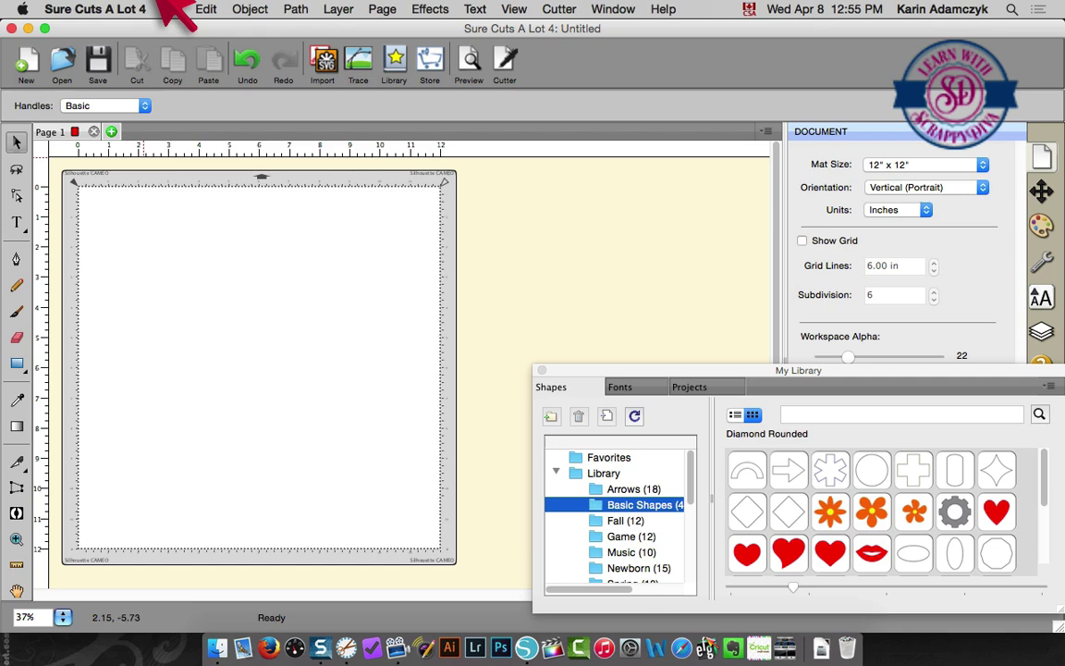
pyautogui.click(168, 8)
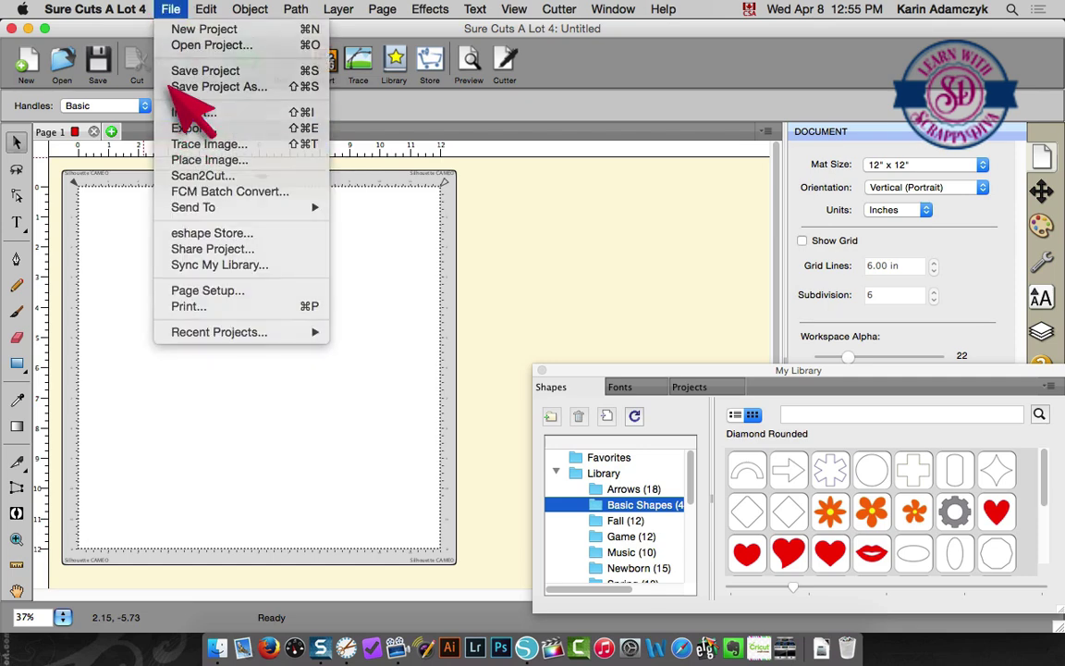
pyautogui.click(181, 112)
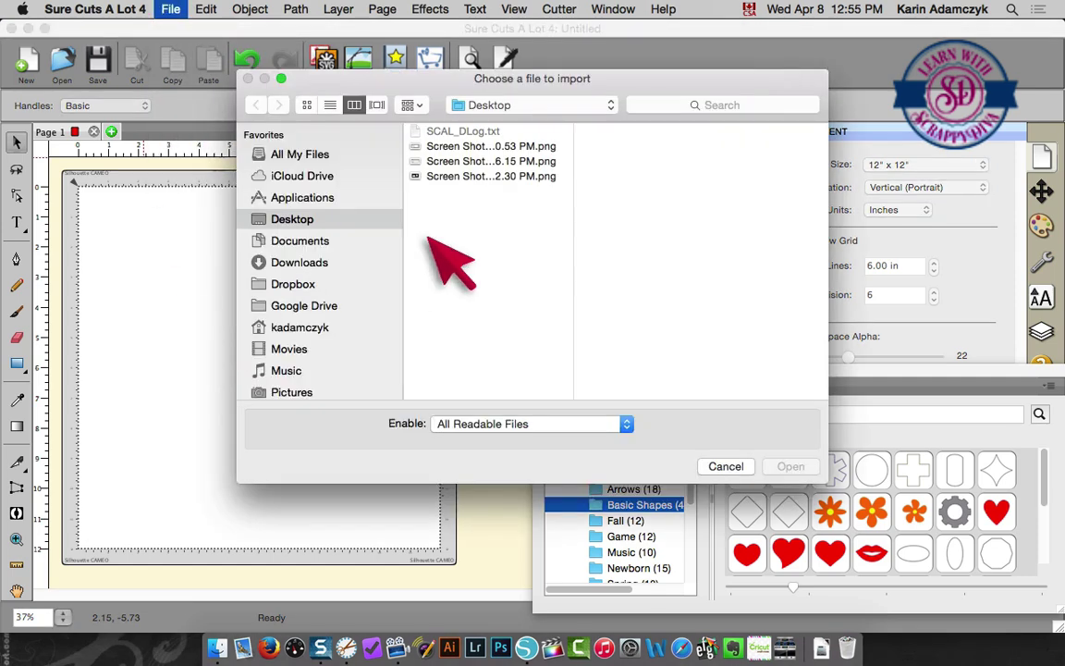
pyautogui.click(270, 239)
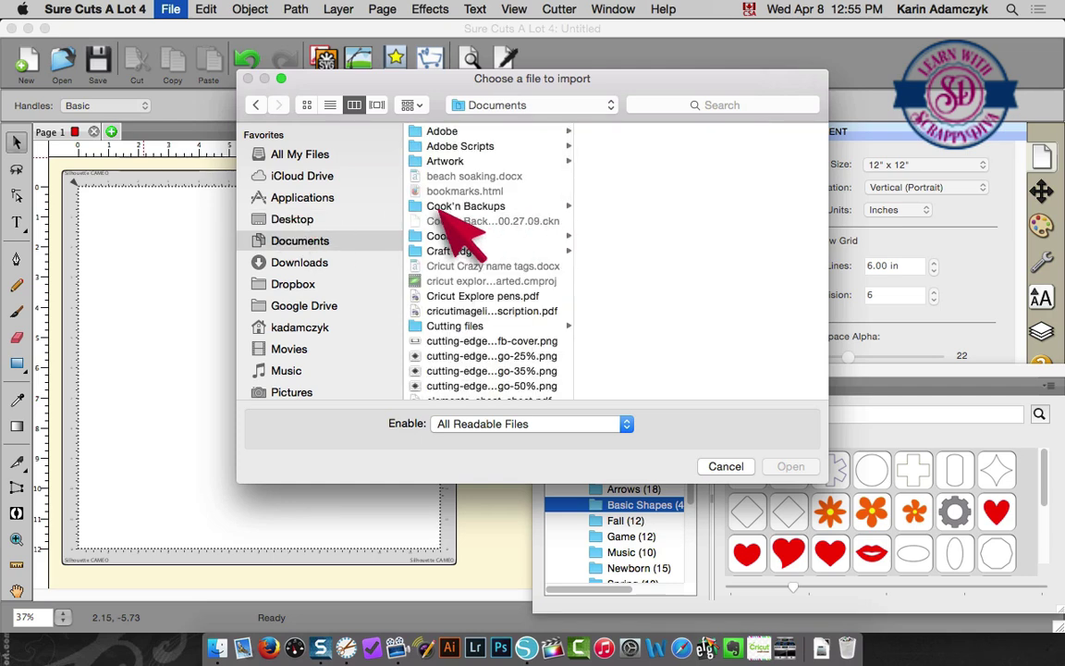
pyautogui.scroll(-10, 442, 211)
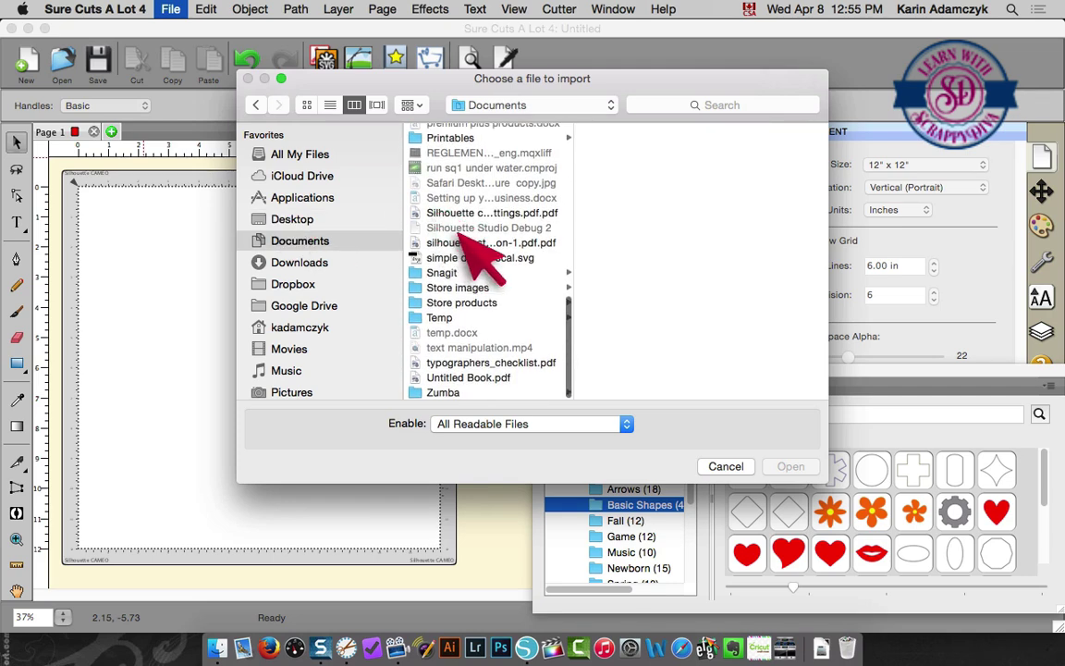
pyautogui.click(467, 257)
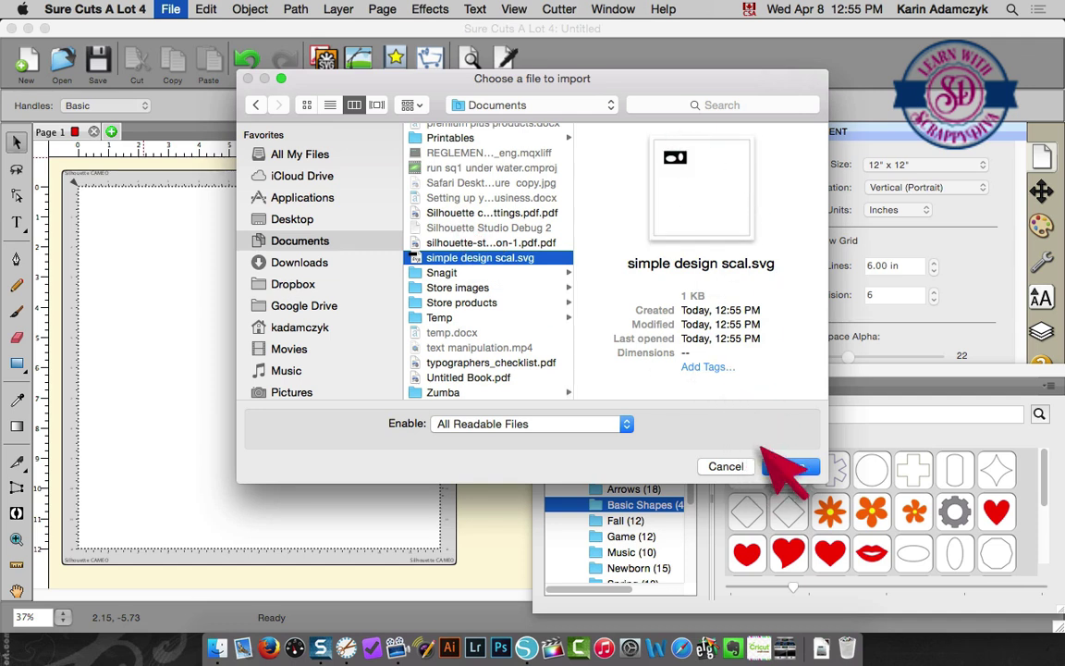
pyautogui.click(782, 465)
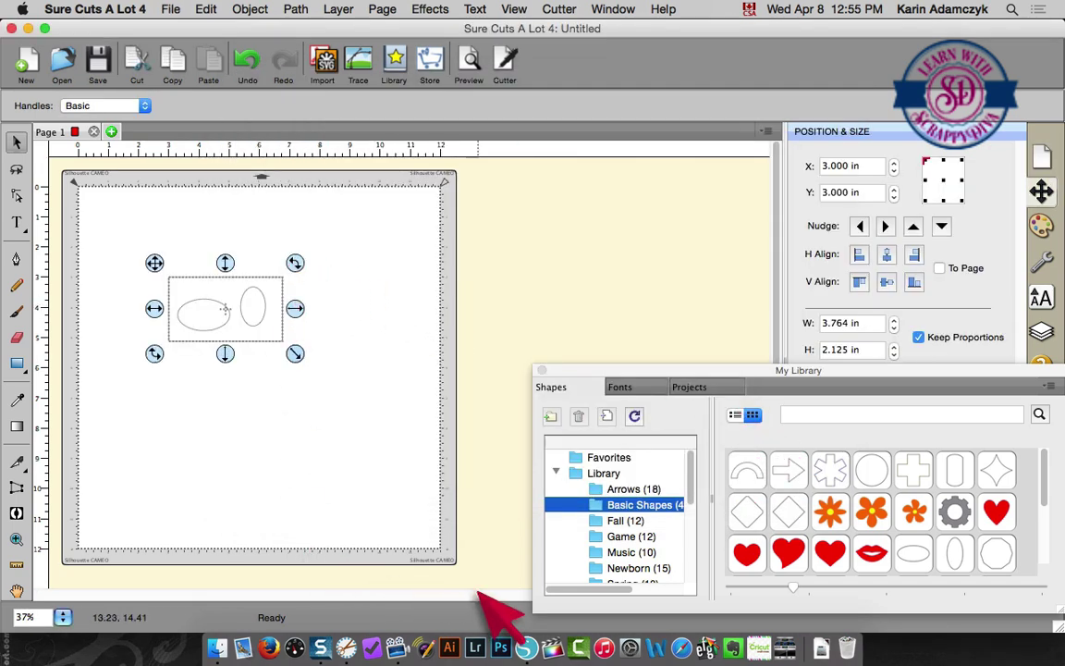
# Switch to Silhouette Studio and start a new blank document
pyautogui.click(510, 624)
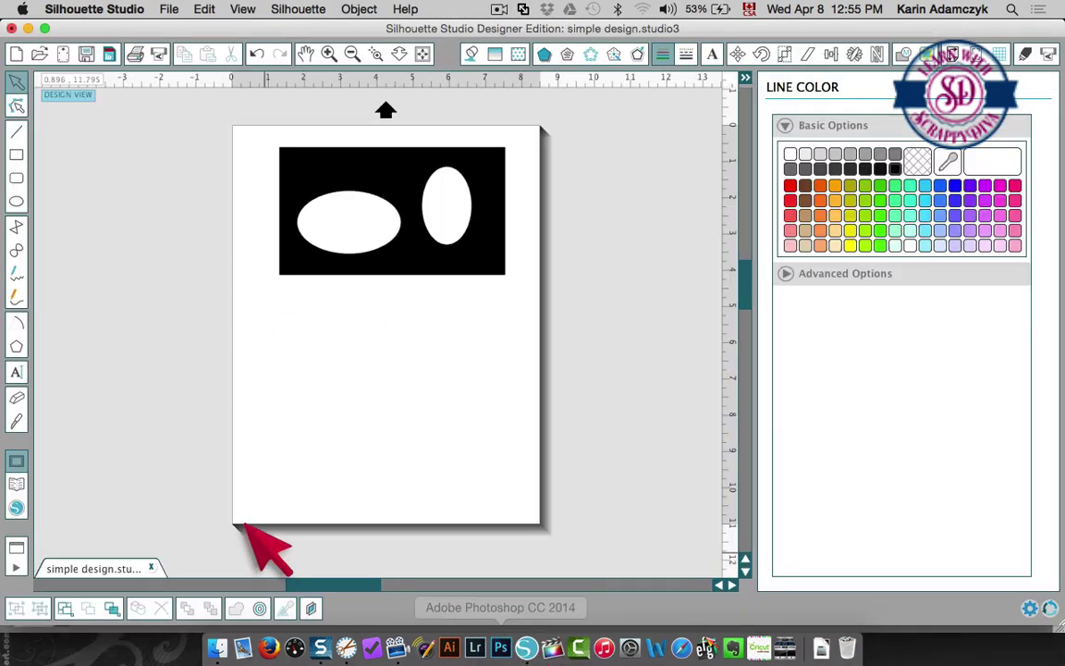
pyautogui.click(168, 10)
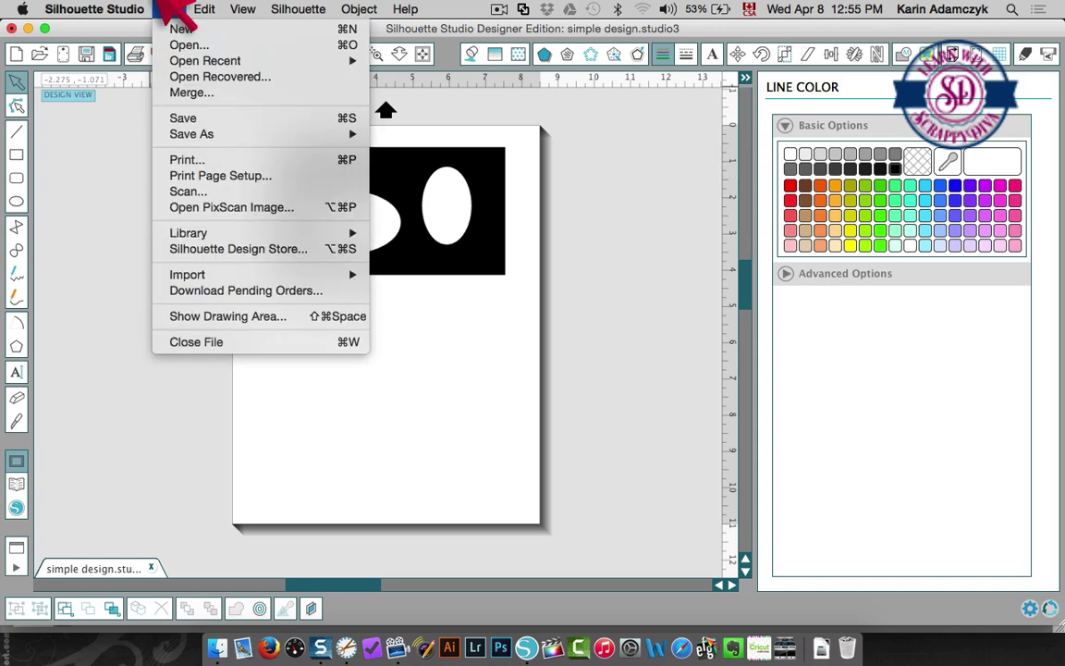
pyautogui.click(180, 29)
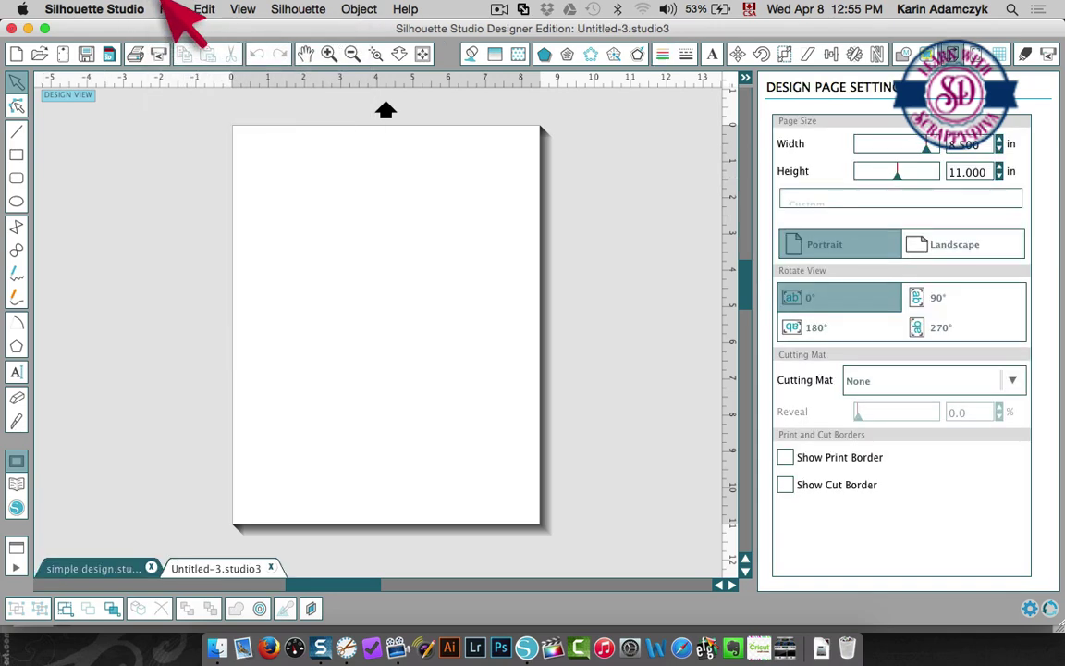
# Open simple design scal.svg from Documents and select the 3.764 × 2.125 in rectangle
pyautogui.click(166, 9)
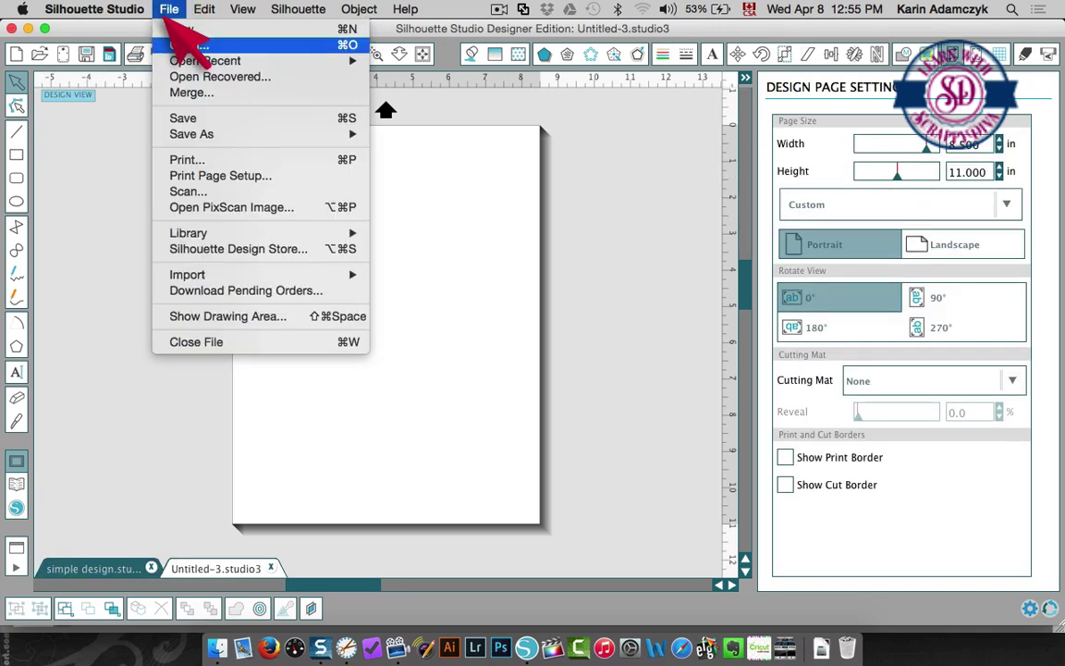
pyautogui.click(185, 43)
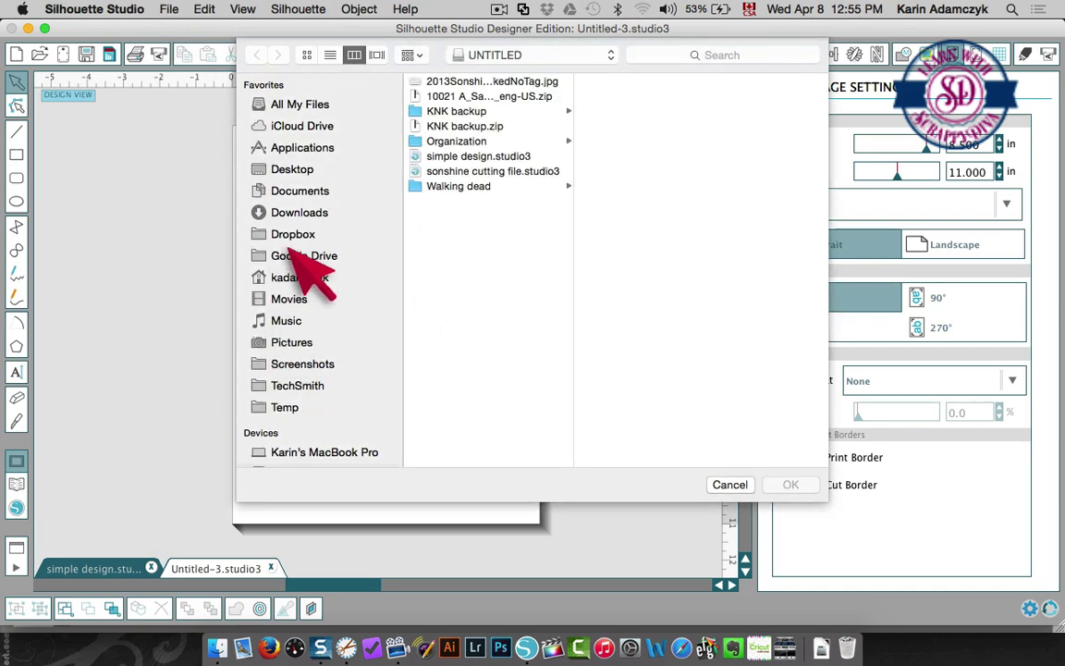
pyautogui.click(278, 185)
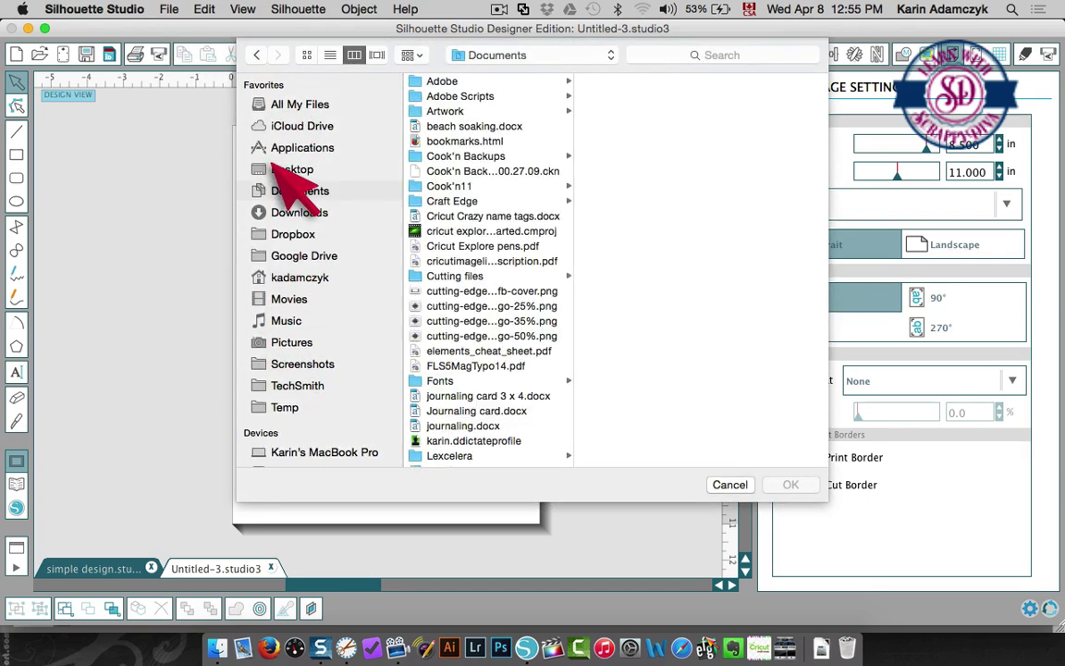
pyautogui.scroll(-4, 472, 231)
pyautogui.scroll(-5, 448, 232)
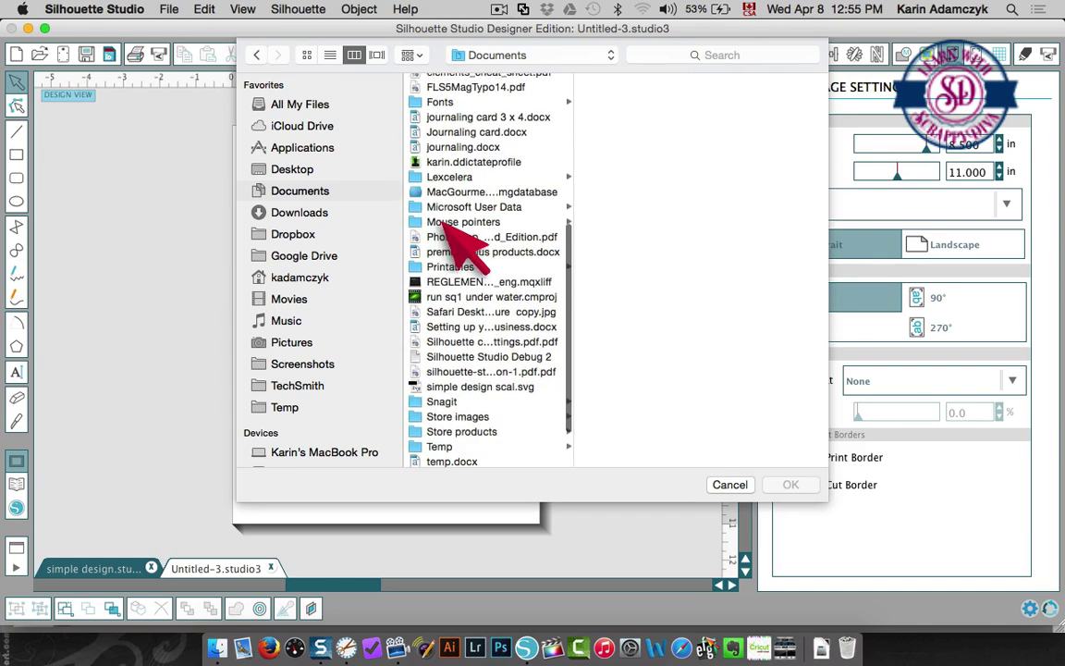
pyautogui.click(470, 361)
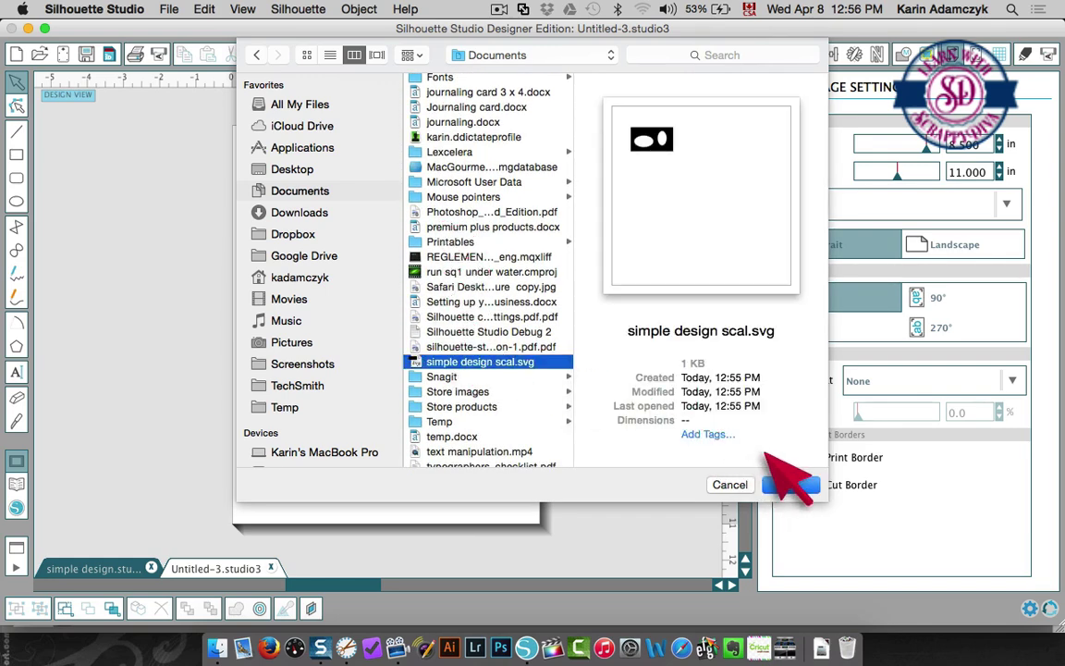
pyautogui.click(781, 484)
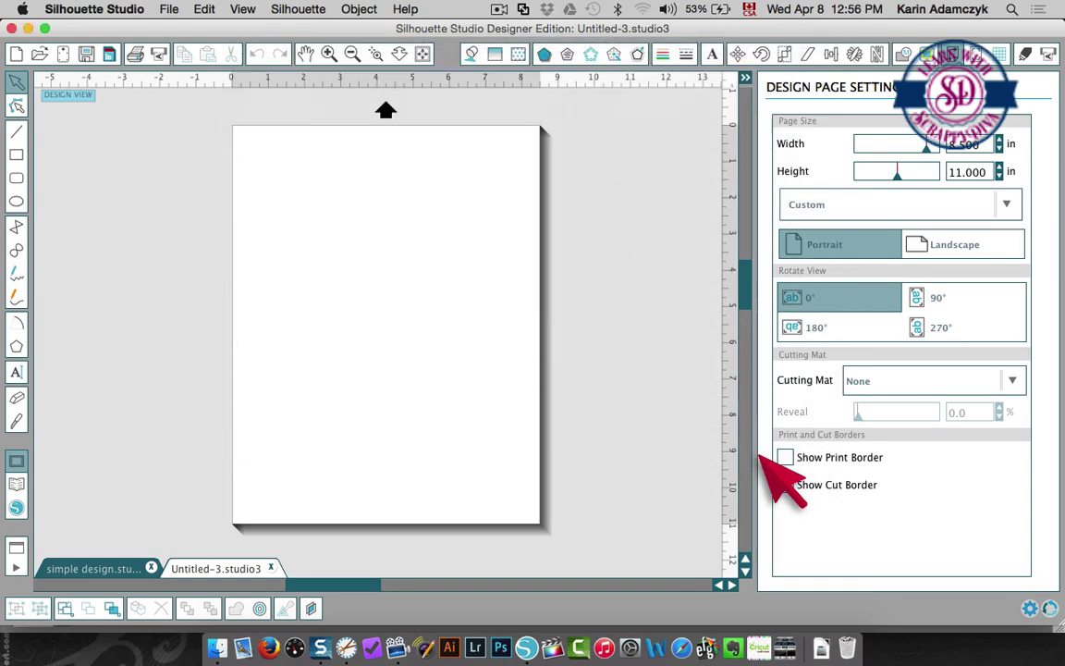
pyautogui.click(382, 233)
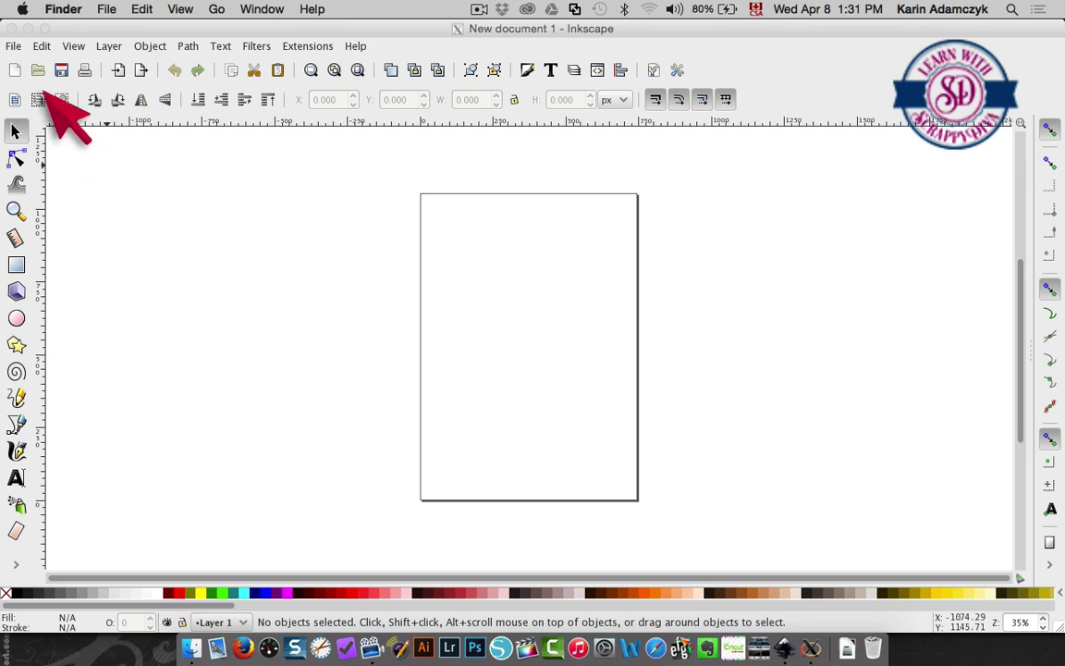
# In Inkscape, open the Desktop screenshot Screen Shot 2015-04-08 at 12.52.30 PM.png as an embedded image
pyautogui.click(8, 24)
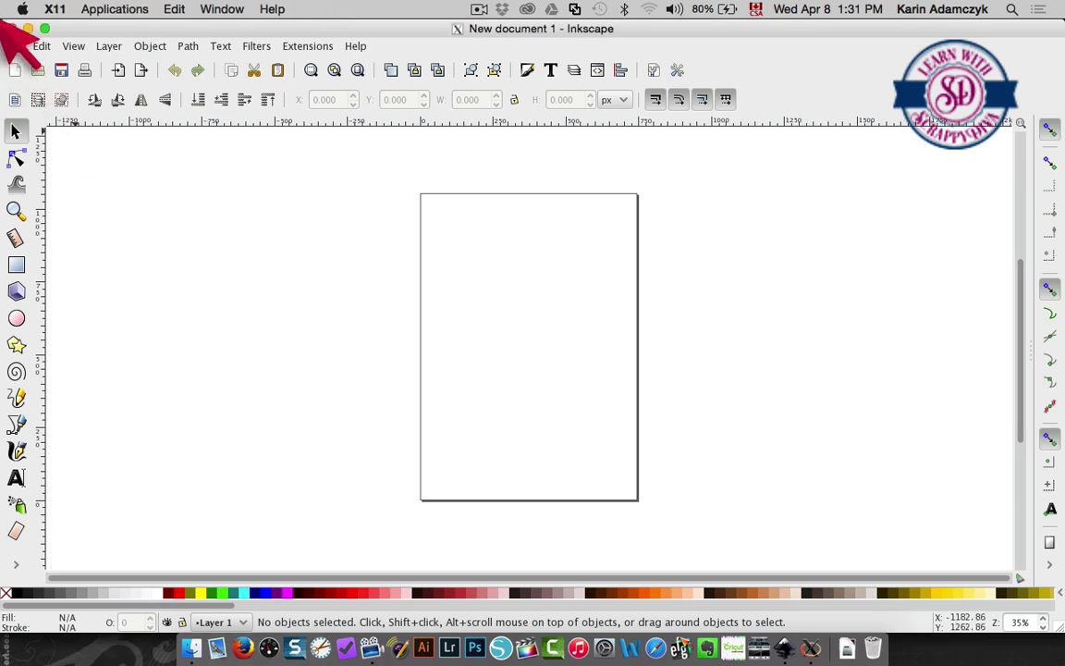
pyautogui.click(19, 46)
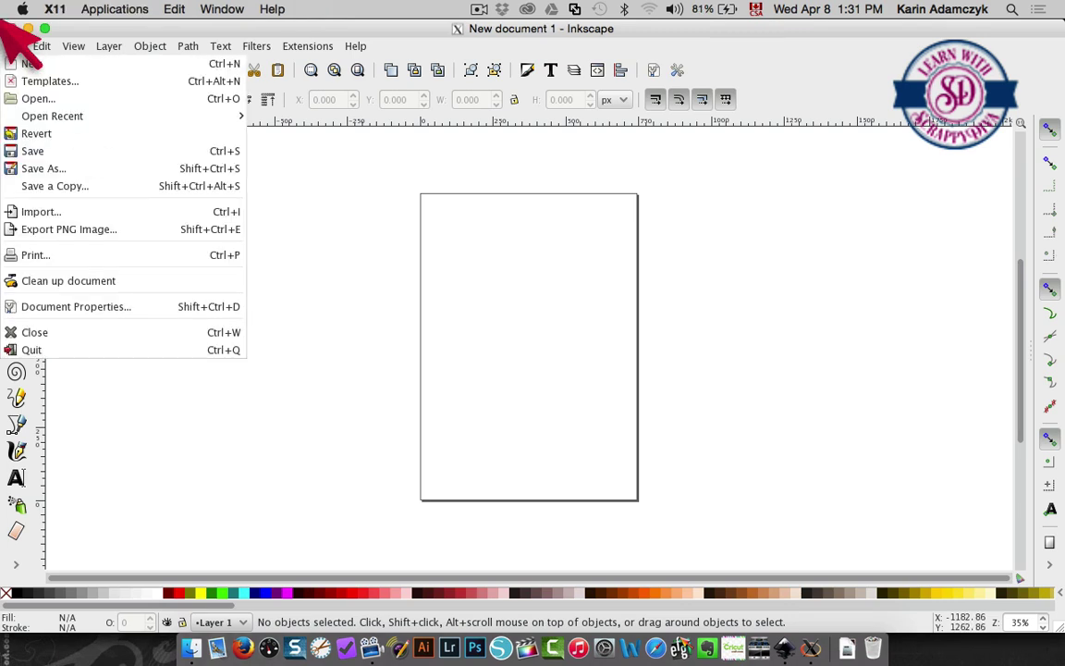
pyautogui.click(37, 98)
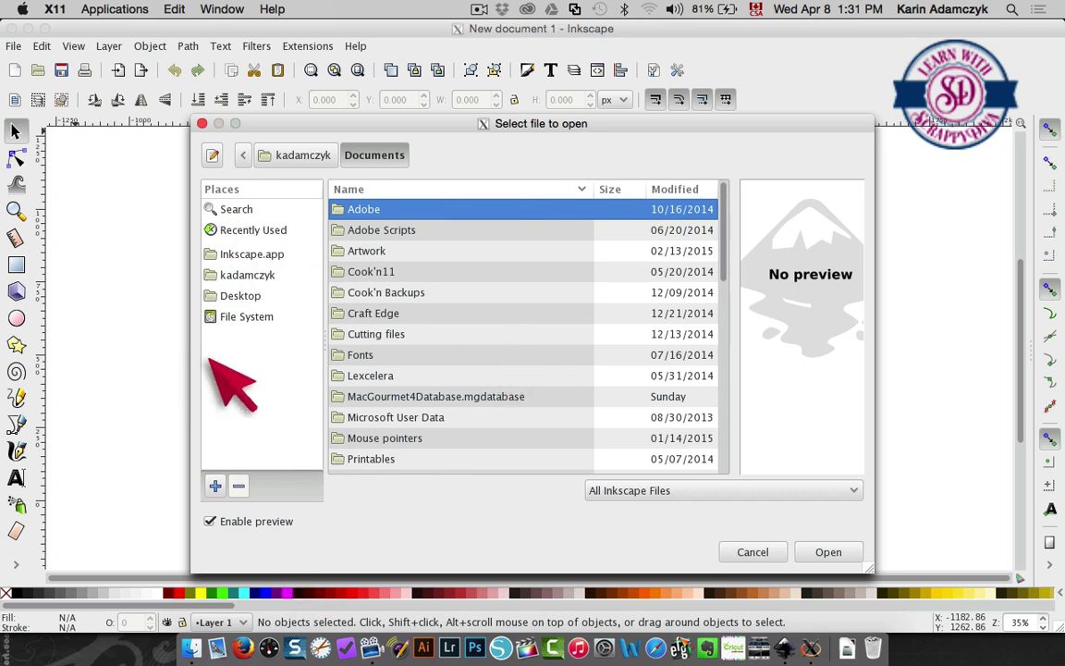
pyautogui.click(231, 294)
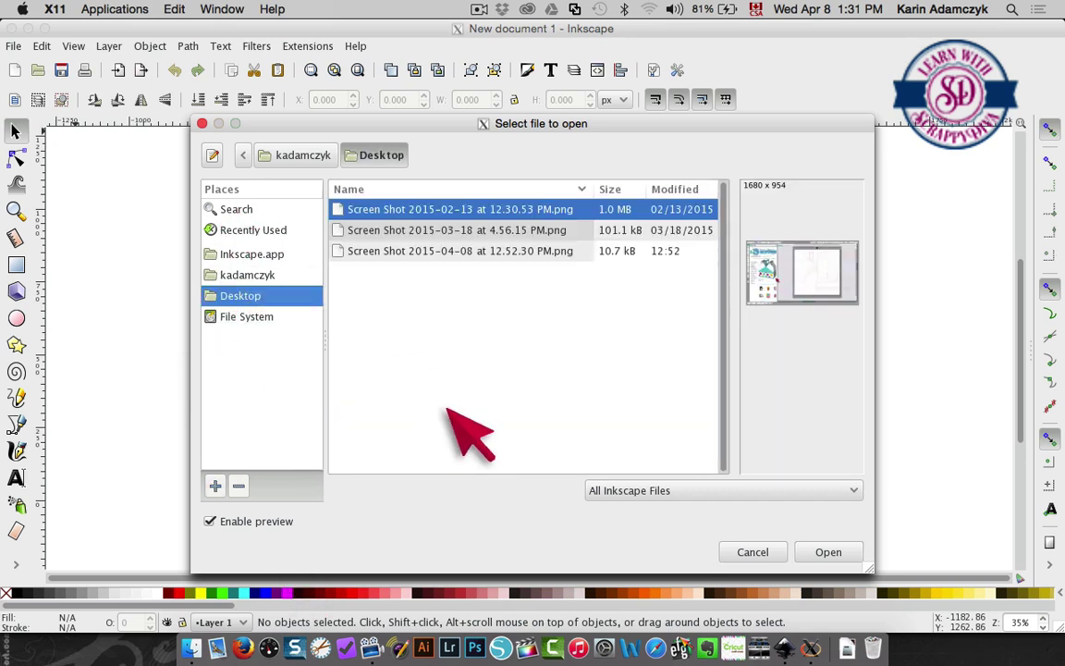
pyautogui.click(463, 250)
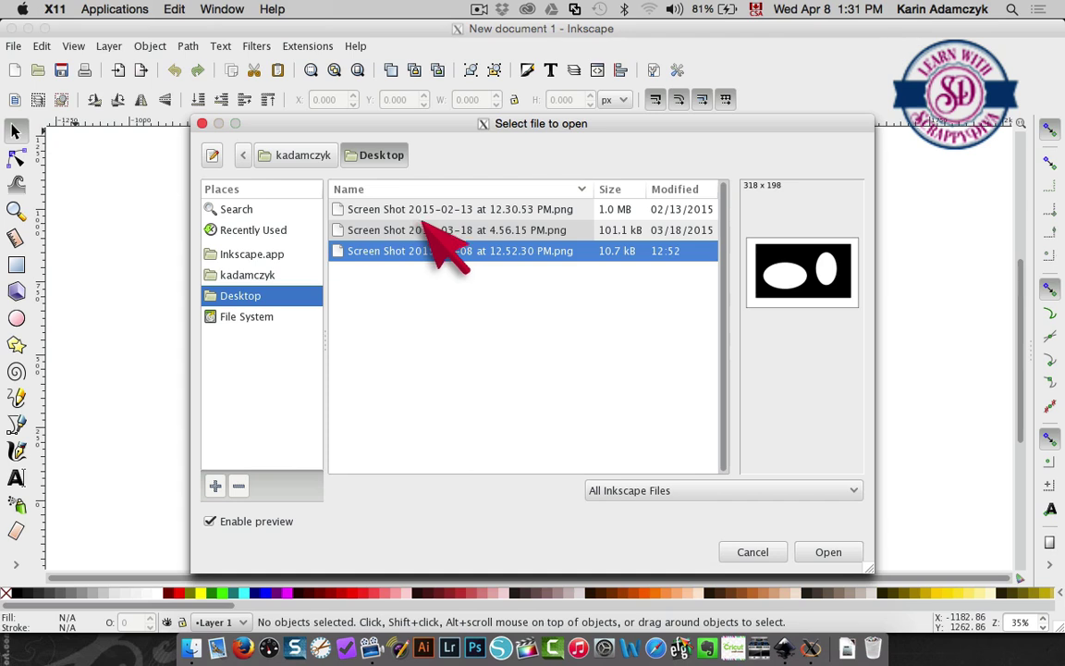
pyautogui.click(809, 548)
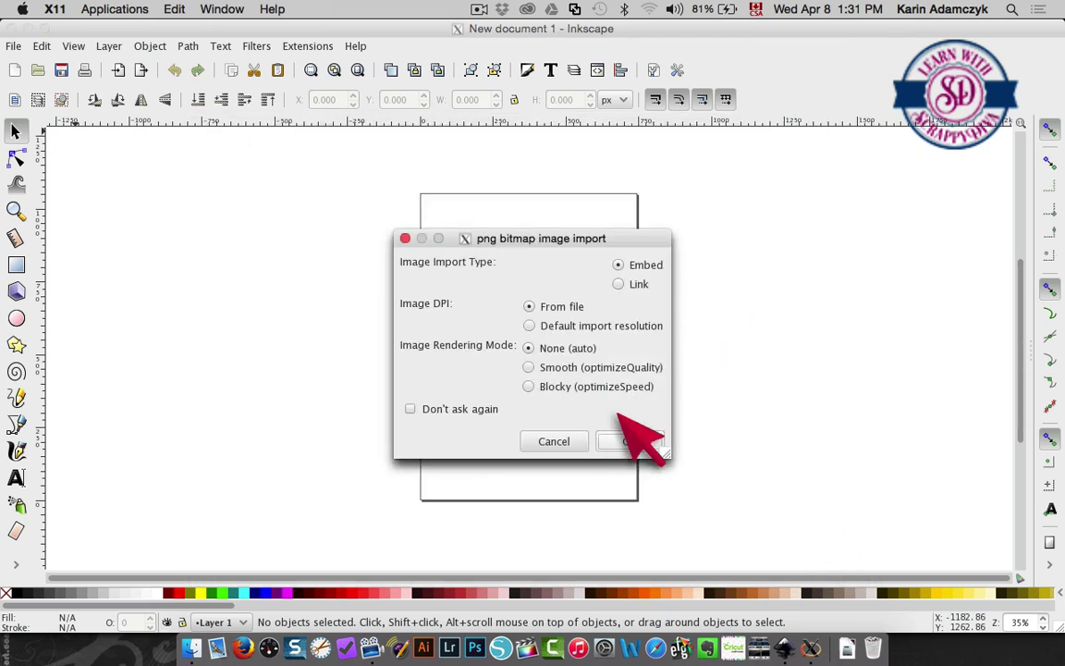
pyautogui.click(629, 440)
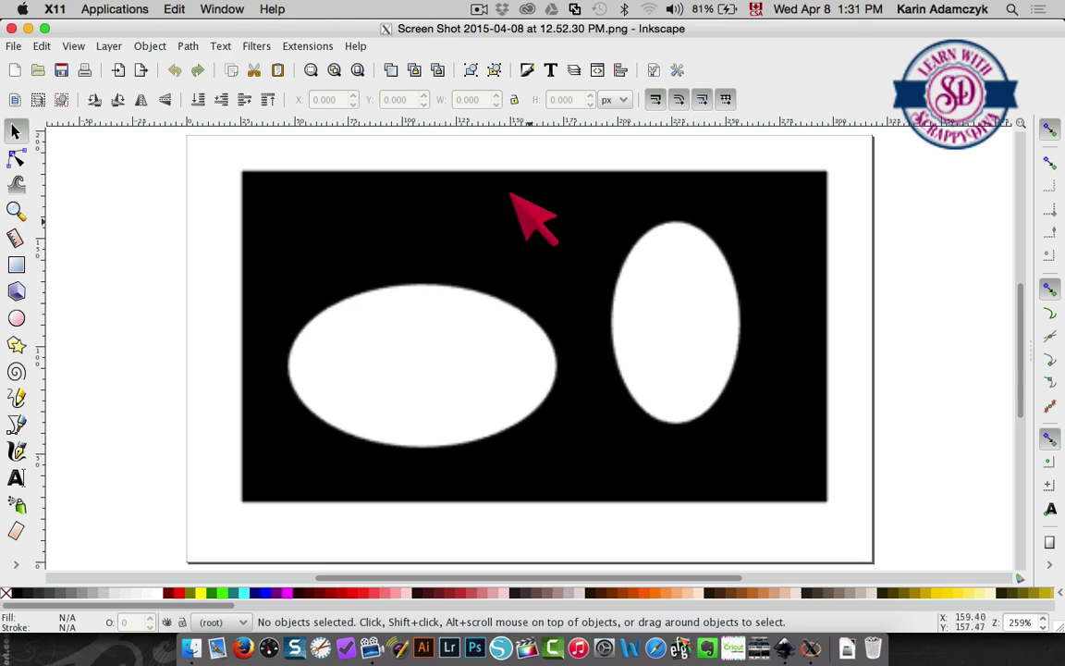
# Trace the bitmap with Brightness cutoff 0.450 into a vector path and drag it beside the image
pyautogui.press('super+minus')
pyautogui.press('super+minus')
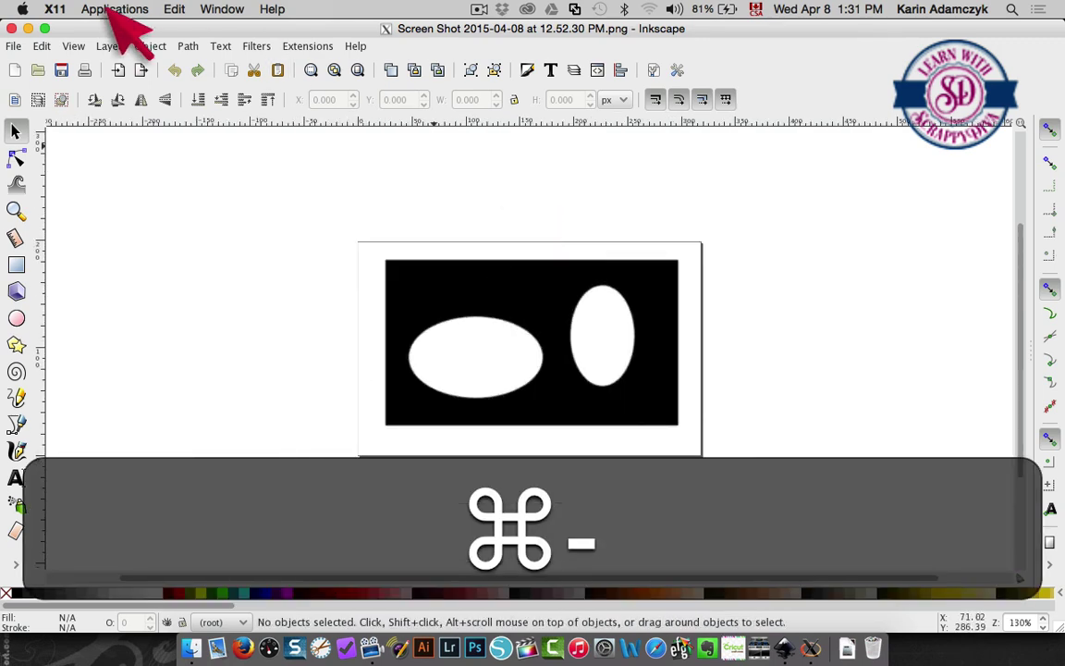
pyautogui.click(396, 250)
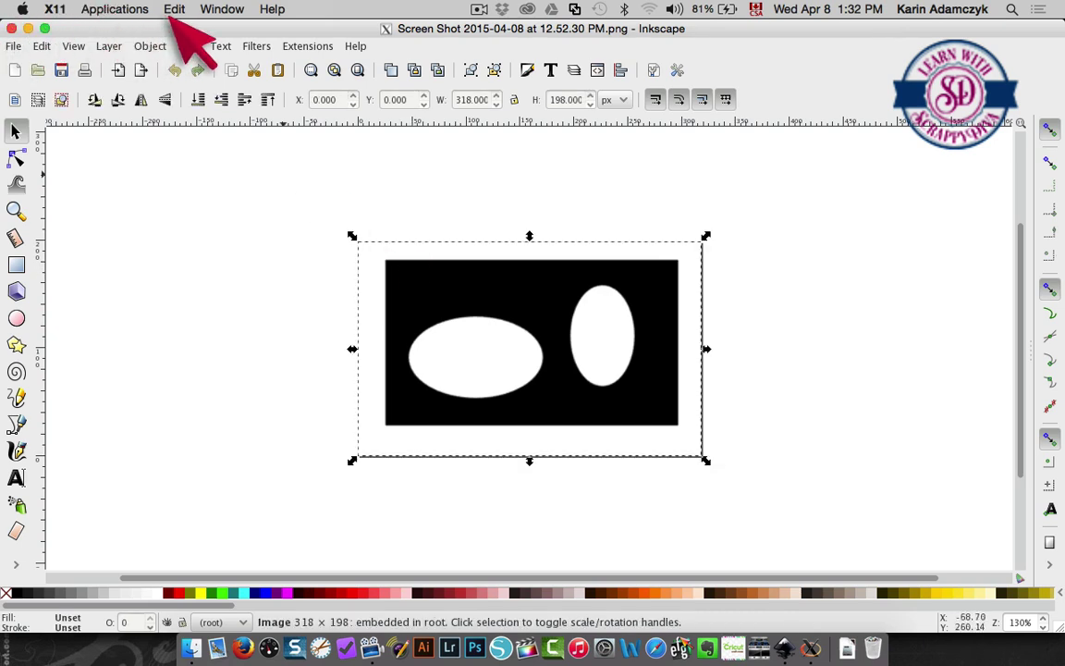
pyautogui.click(188, 45)
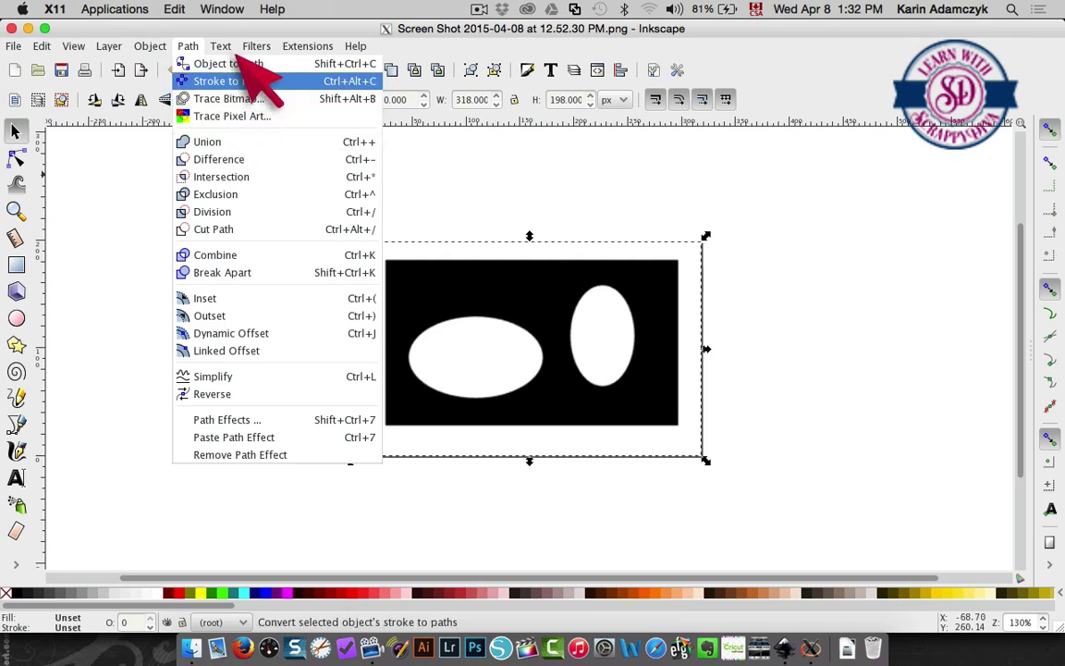
pyautogui.click(242, 98)
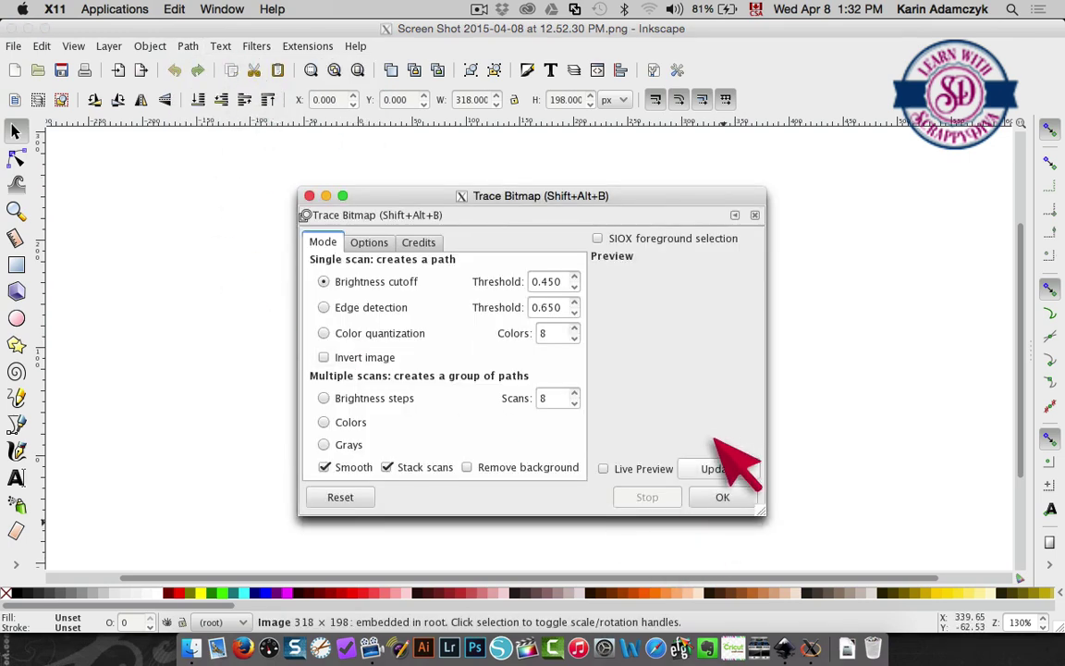
pyautogui.click(716, 468)
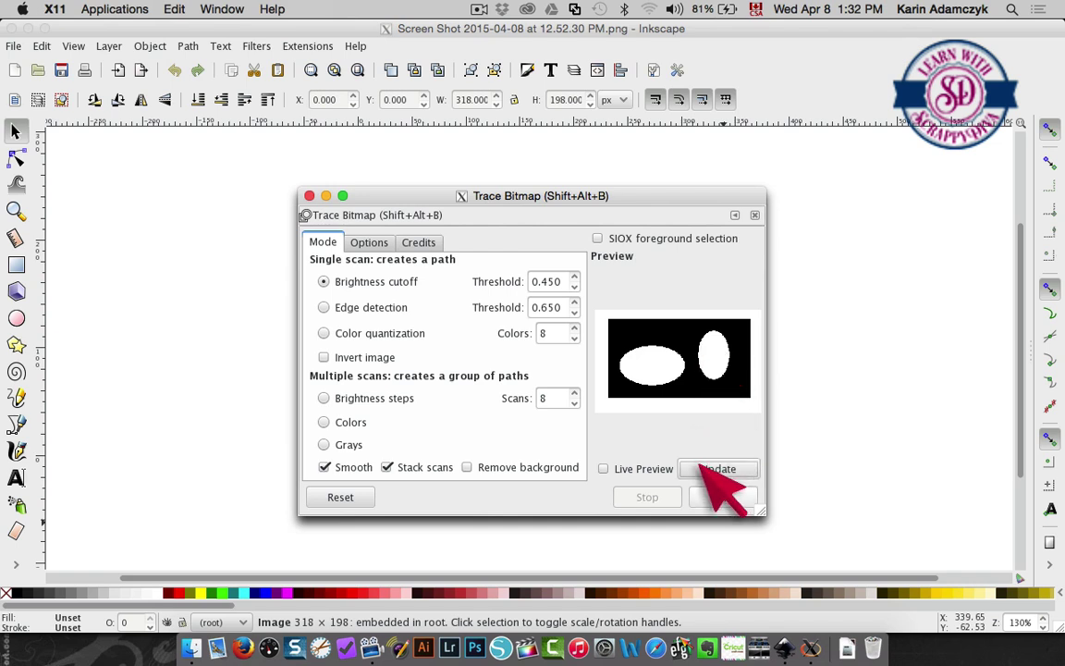
pyautogui.click(722, 497)
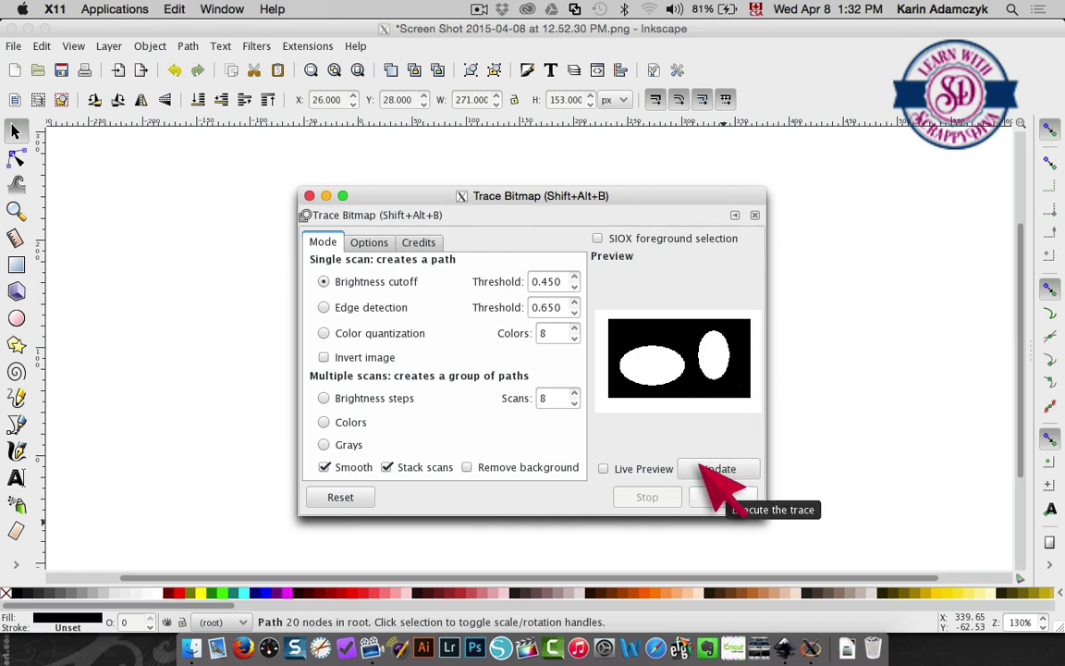
pyautogui.click(755, 215)
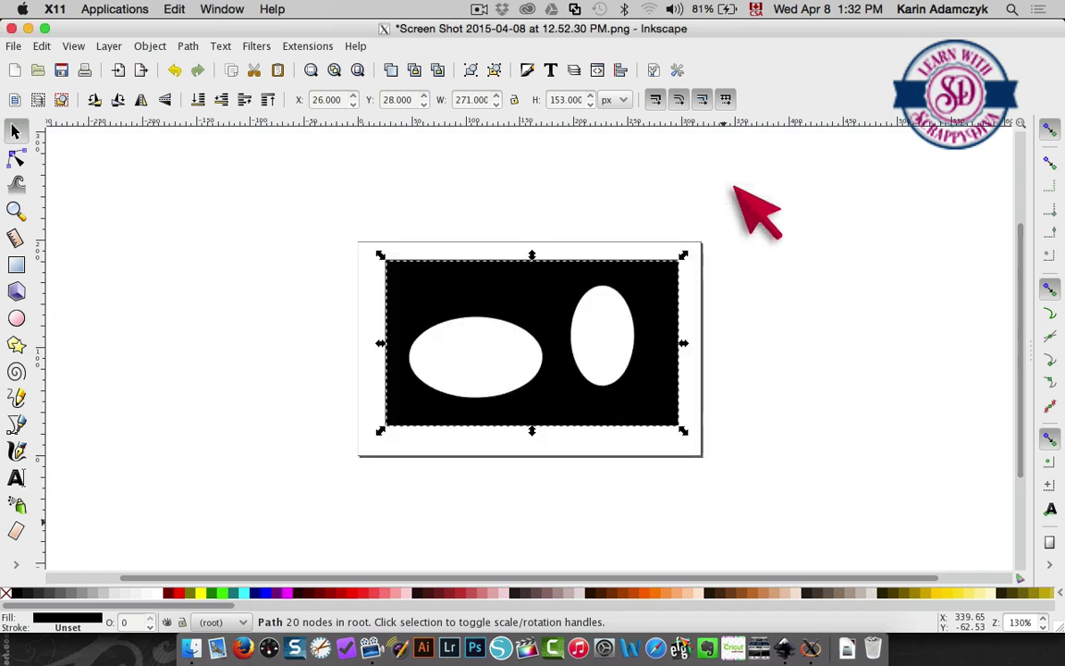
pyautogui.moveTo(529, 256); pyautogui.dragTo(851, 159)
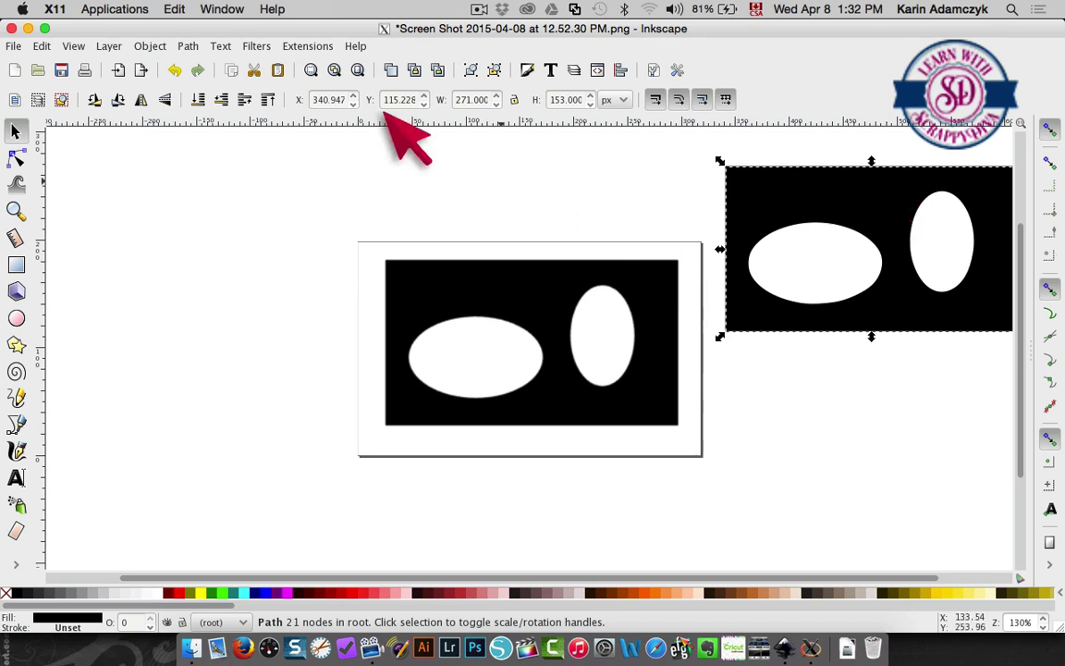
# Delete the original bitmap and drag the traced path onto the page
pyautogui.click(527, 263)
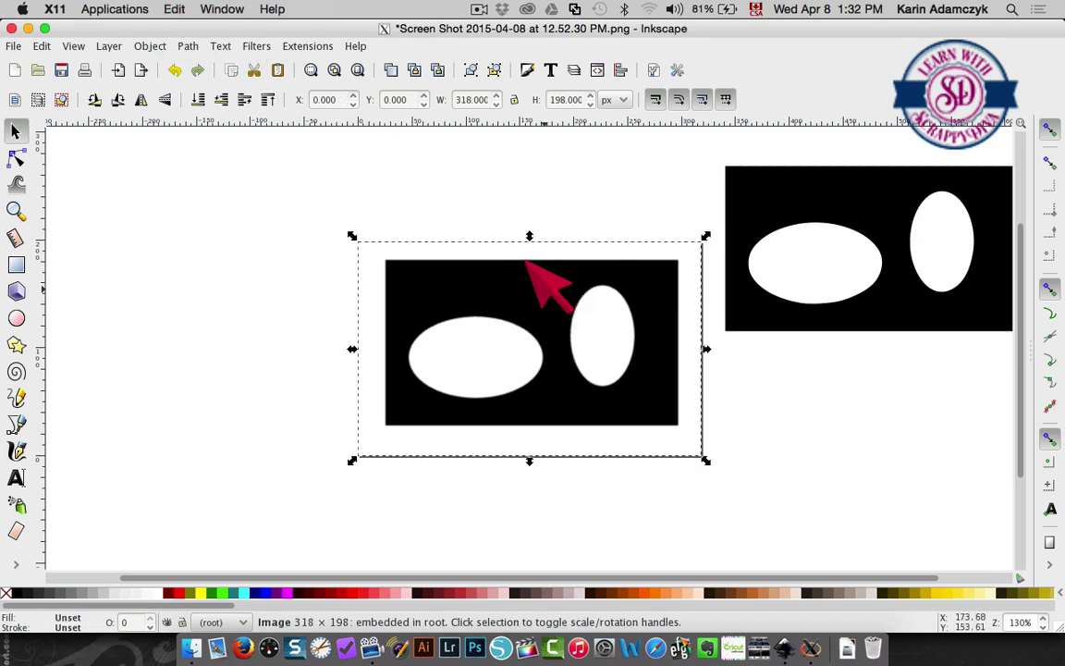
pyautogui.press('BackSpace')
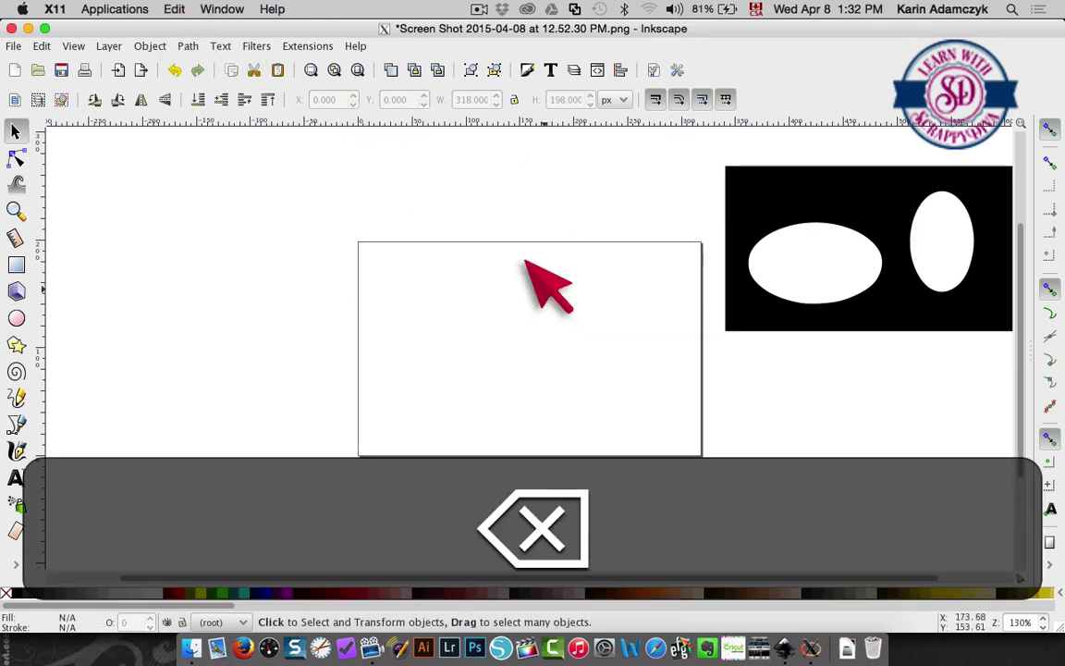
pyautogui.moveTo(748, 200)
pyautogui.mouseDown()
pyautogui.moveTo(472, 258)
pyautogui.moveTo(414, 291)
pyautogui.moveTo(435, 285)
pyautogui.mouseUp()
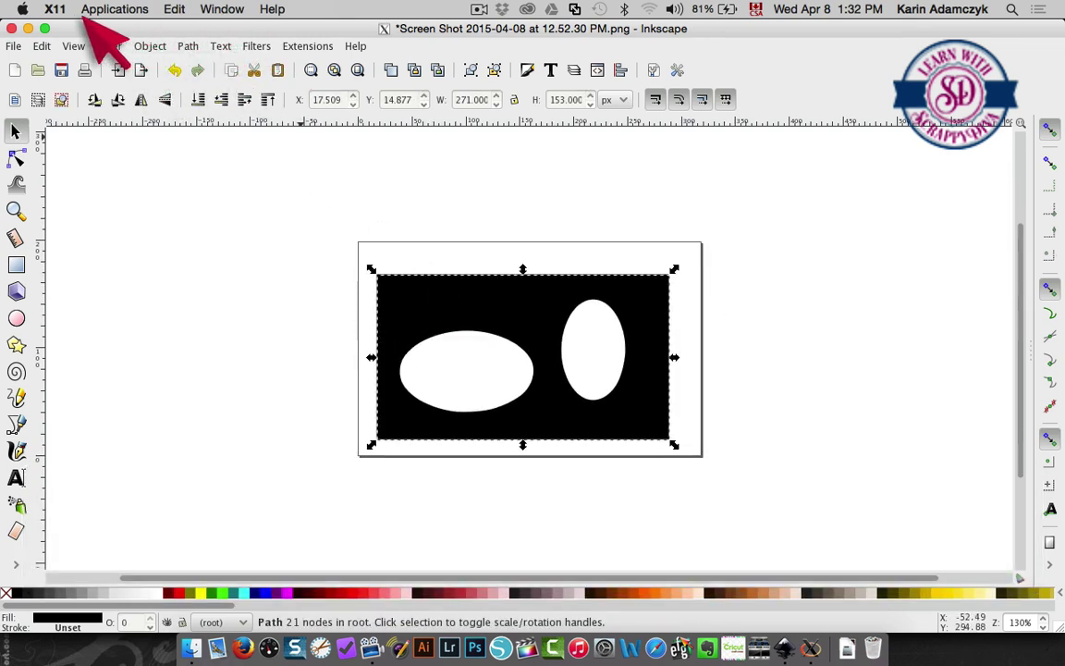
# Inspect the traced path in Outline display mode, then return to Normal display
pyautogui.click(73, 45)
pyautogui.moveTo(92, 76)
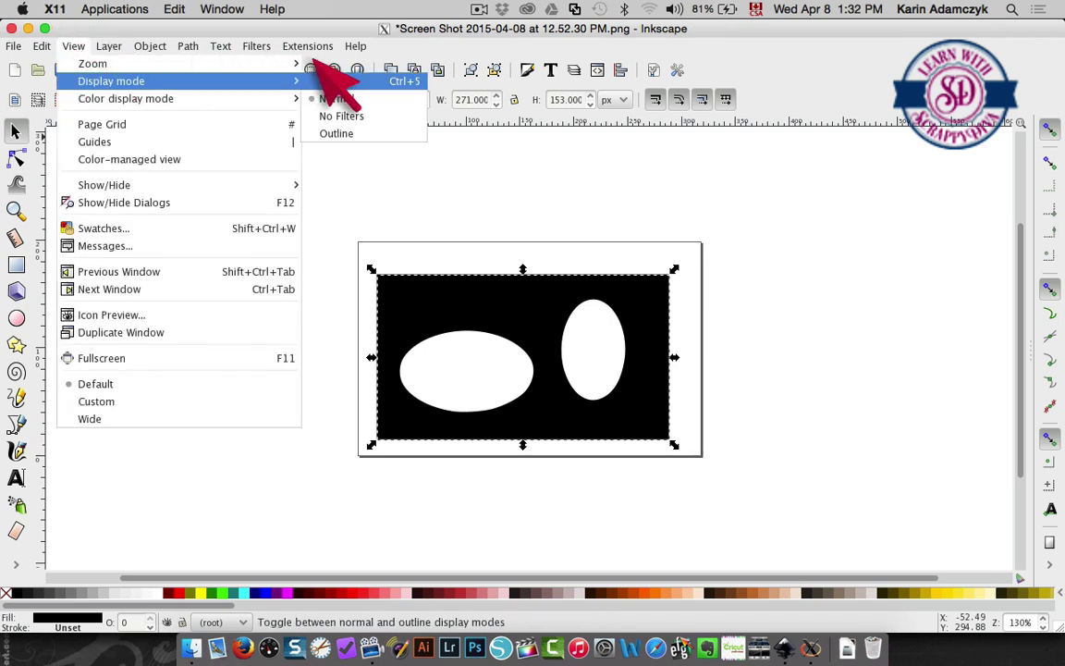
pyautogui.click(326, 130)
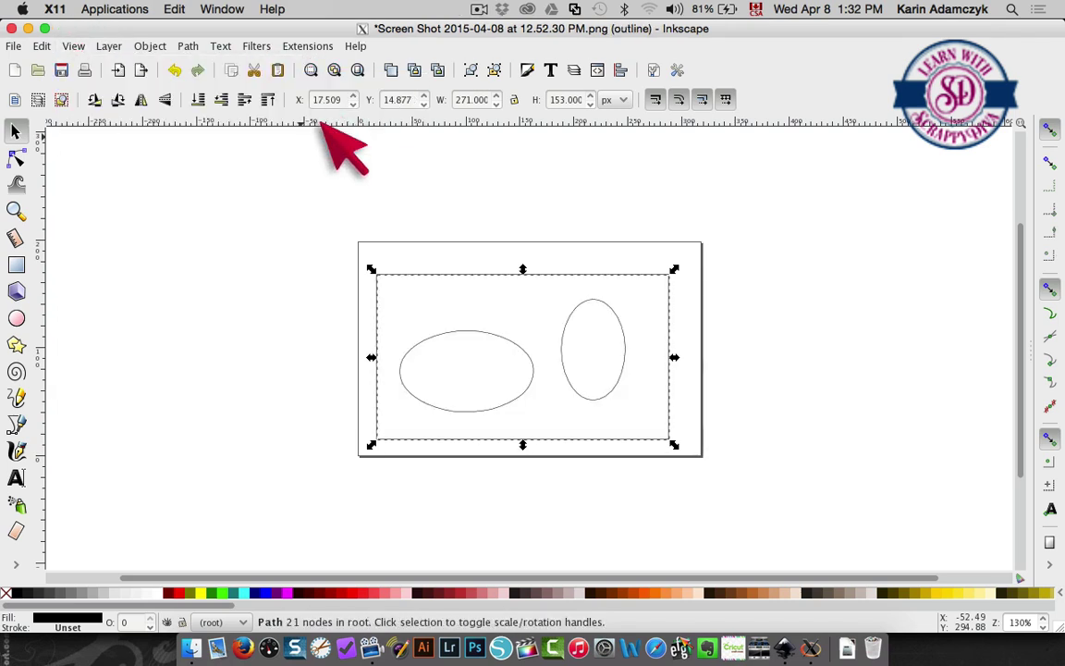
pyautogui.click(281, 348)
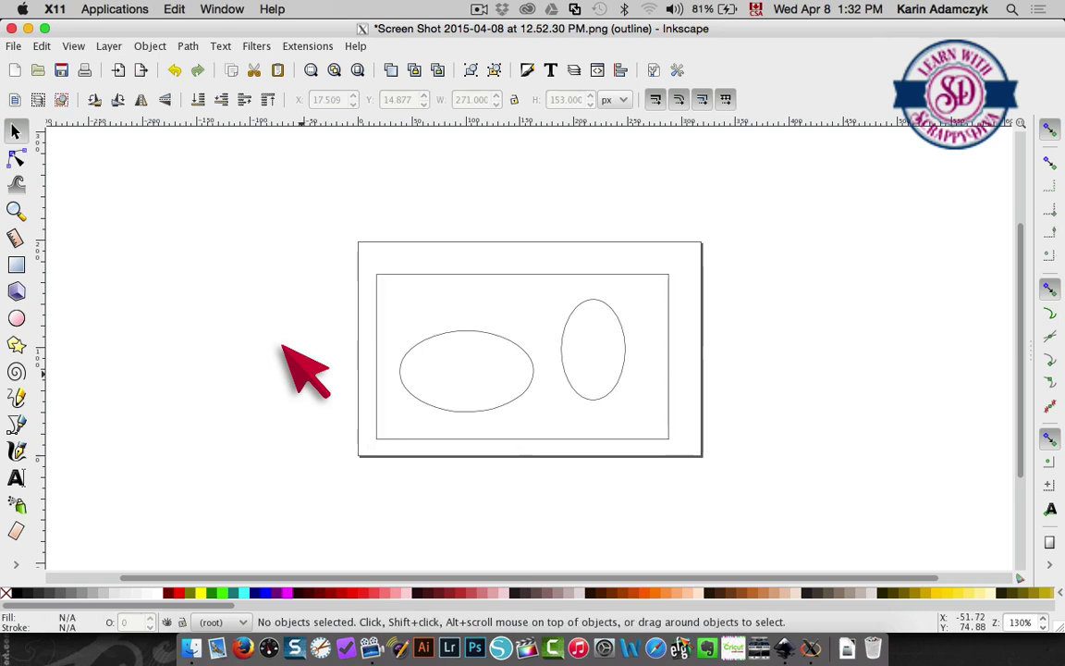
pyautogui.click(513, 343)
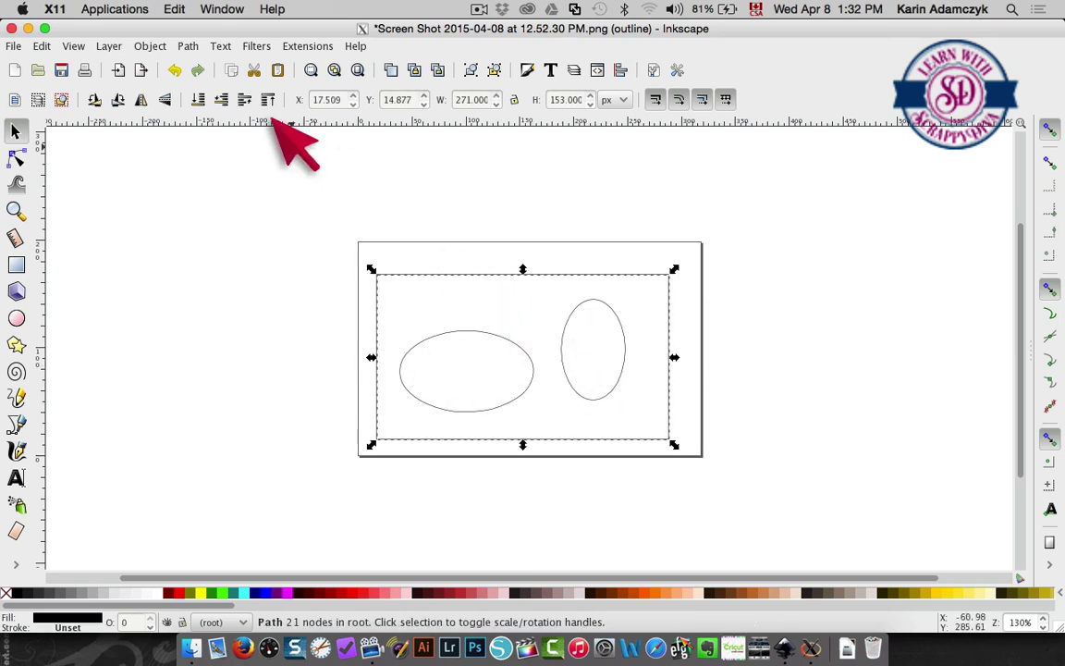
pyautogui.click(74, 45)
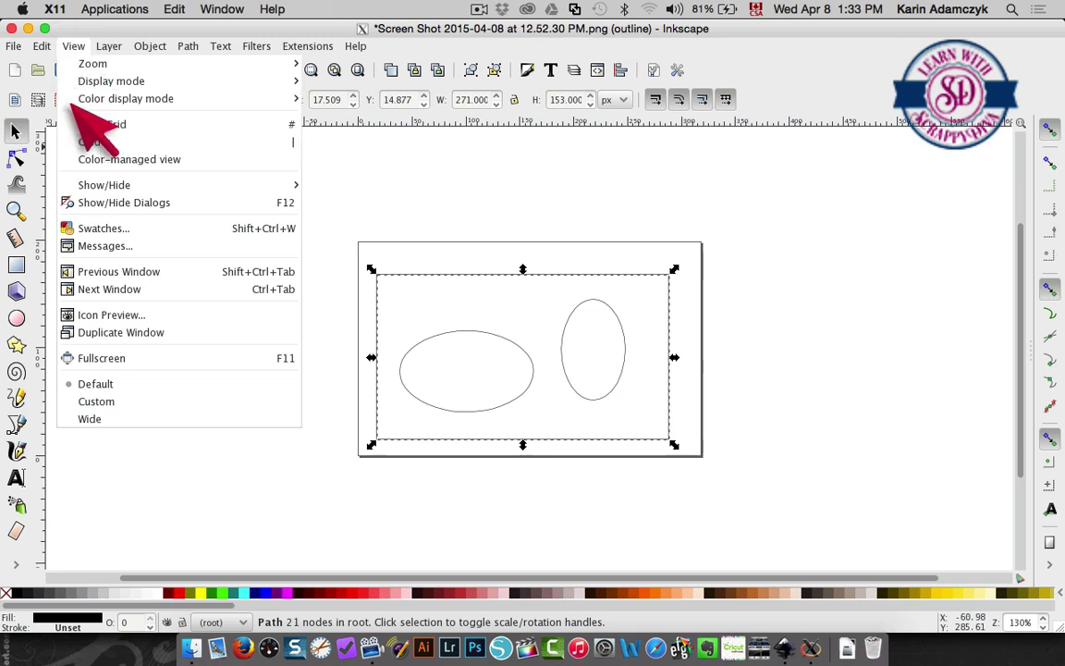
pyautogui.moveTo(120, 80)
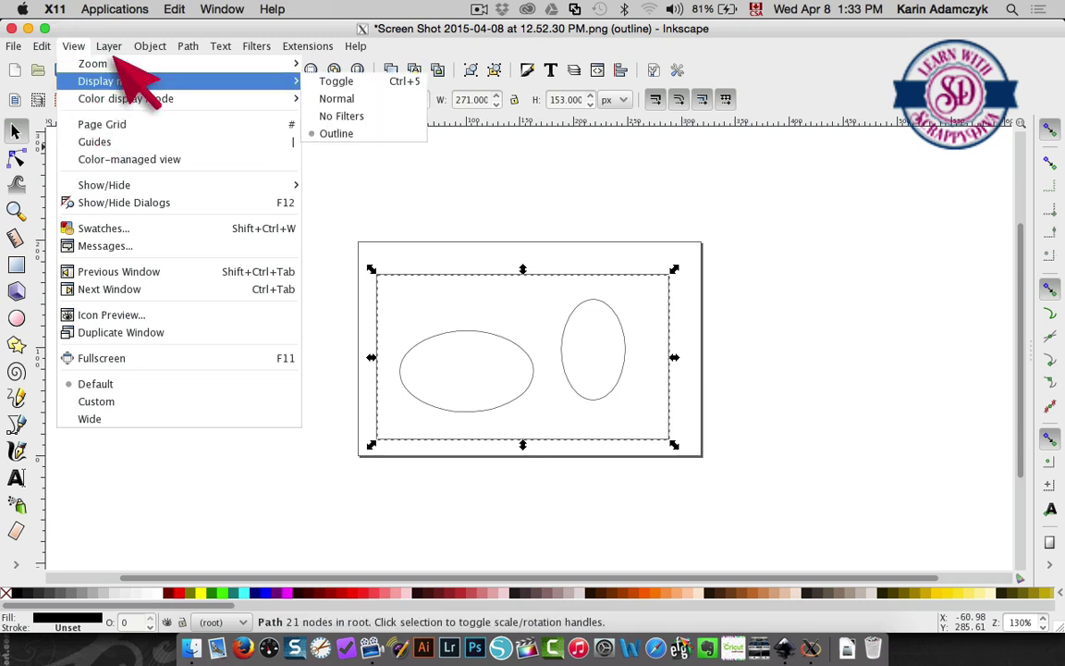
pyautogui.click(341, 98)
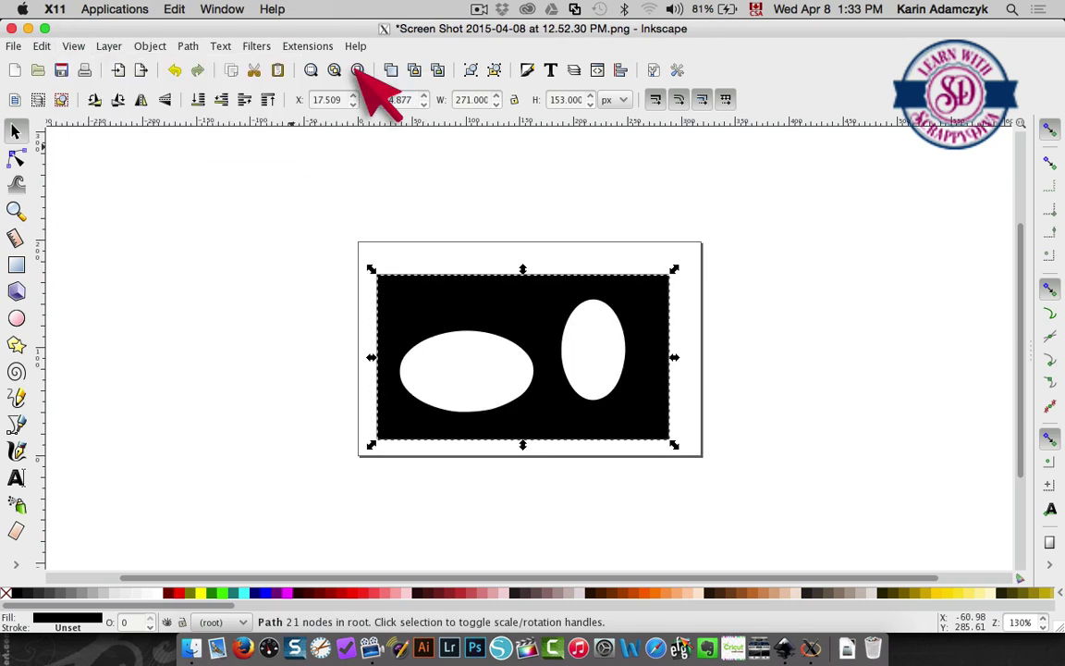
pyautogui.click(648, 247)
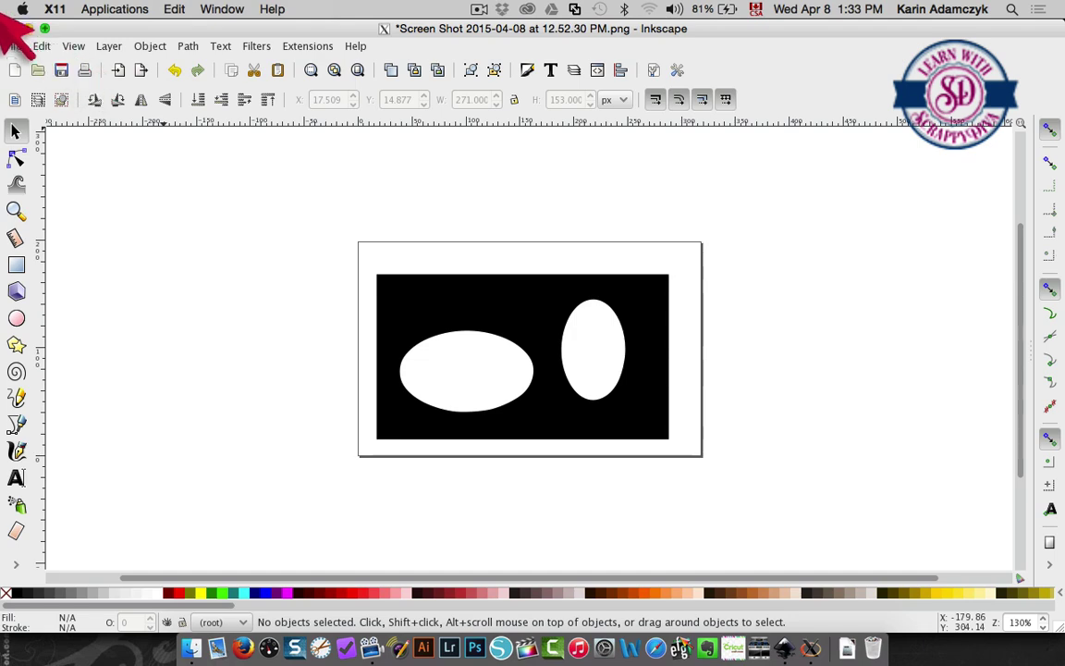
# Save As the traced path to Documents under the name simple design inkscape.svg
pyautogui.click(16, 45)
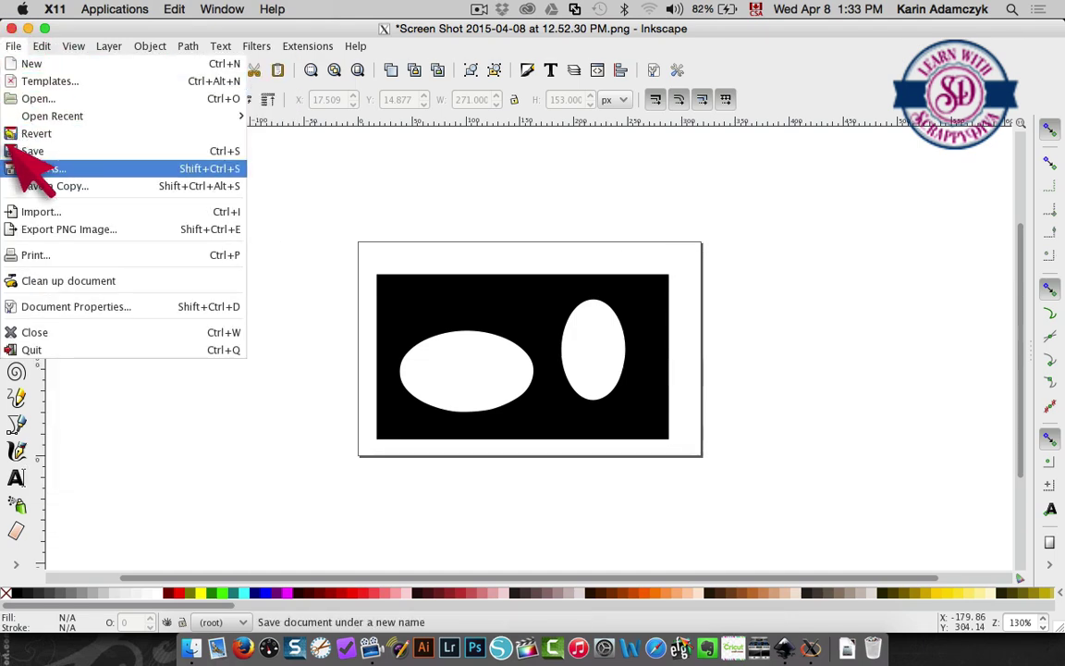
pyautogui.click(27, 169)
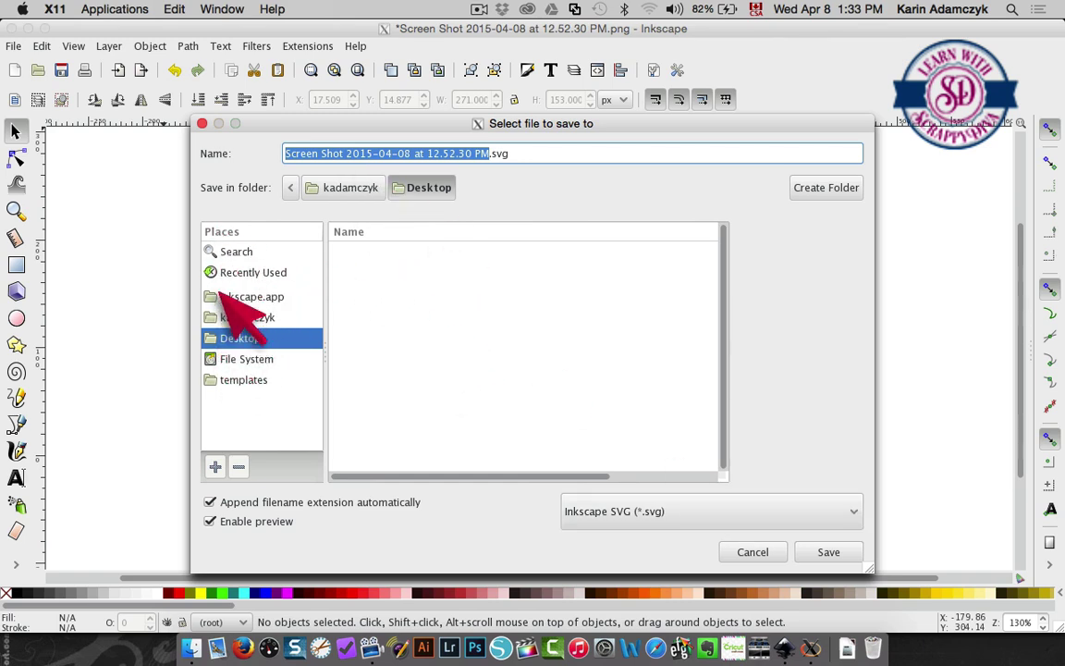
pyautogui.click(250, 318)
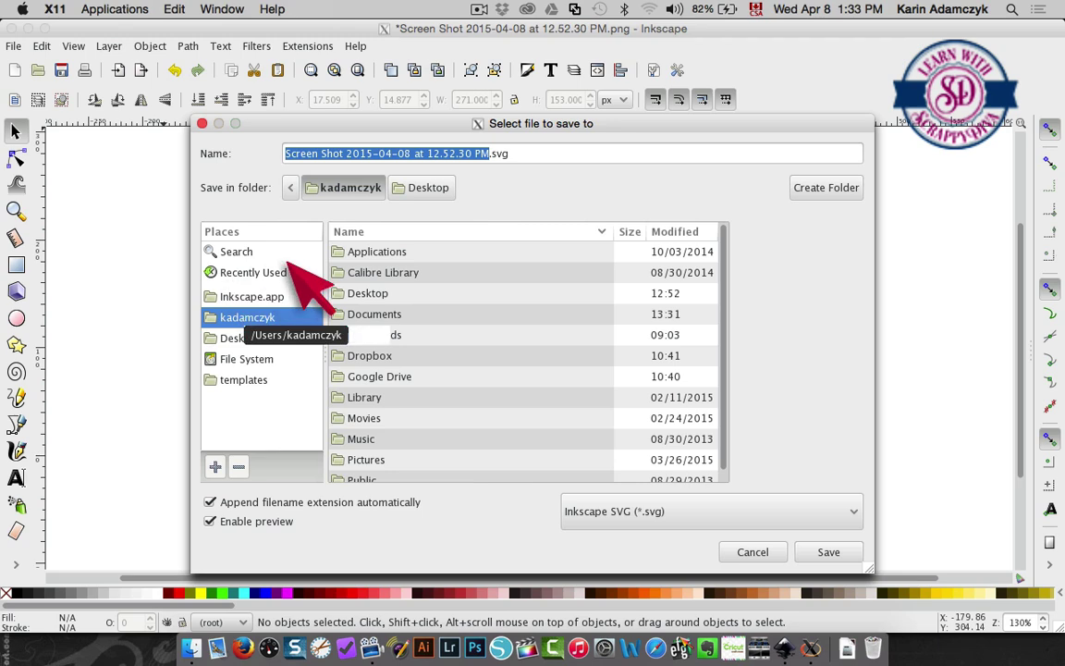
pyautogui.doubleClick(342, 313)
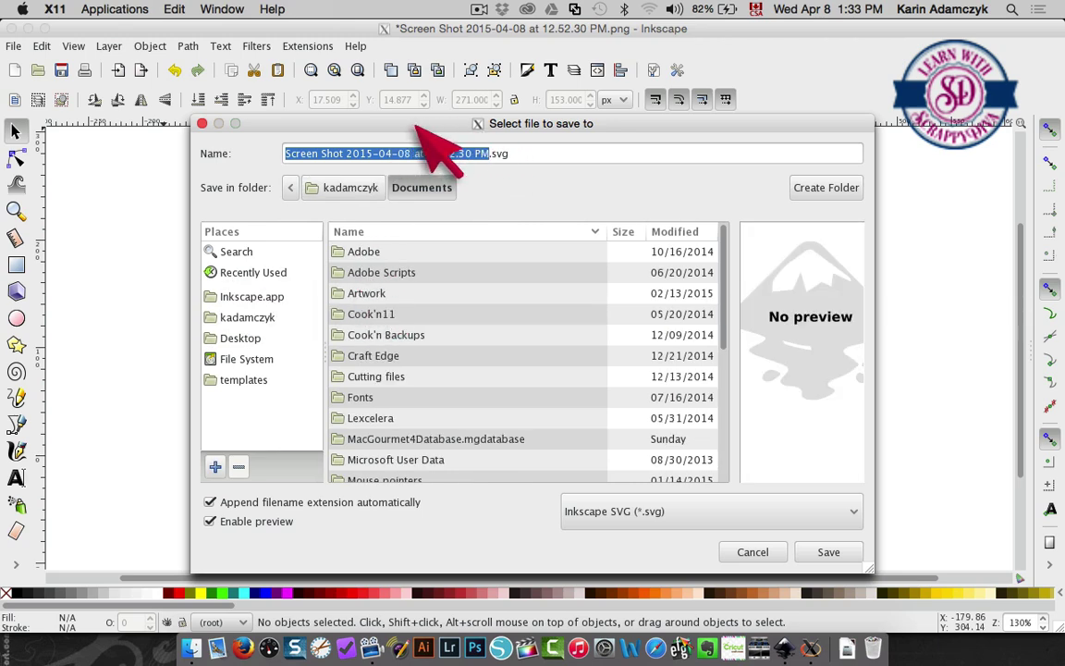
pyautogui.write('simple')
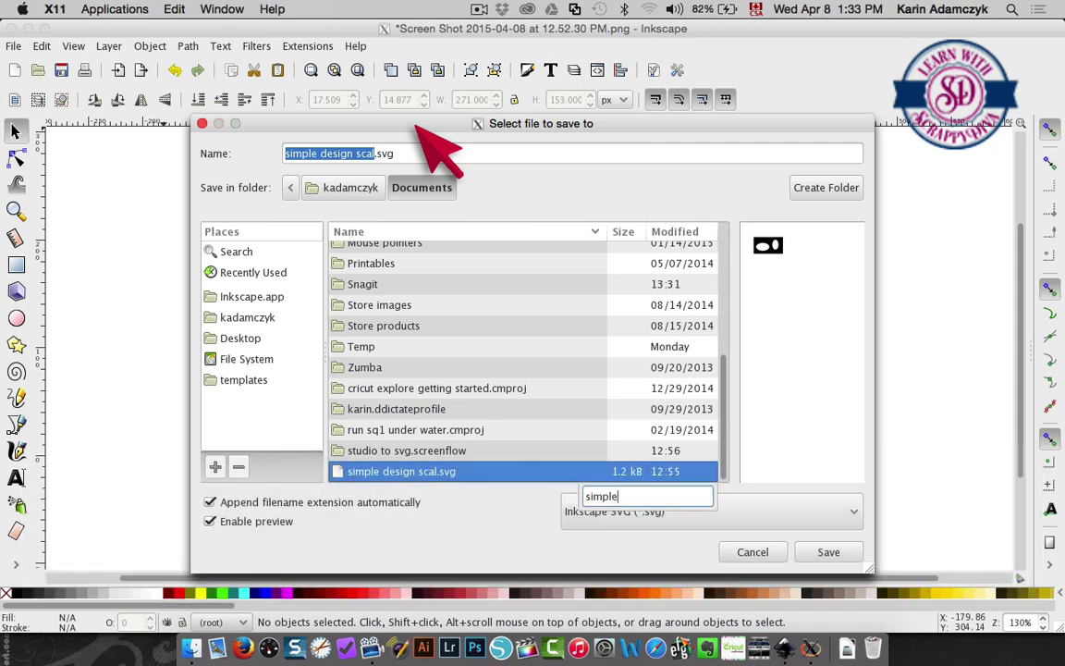
pyautogui.press('Right')
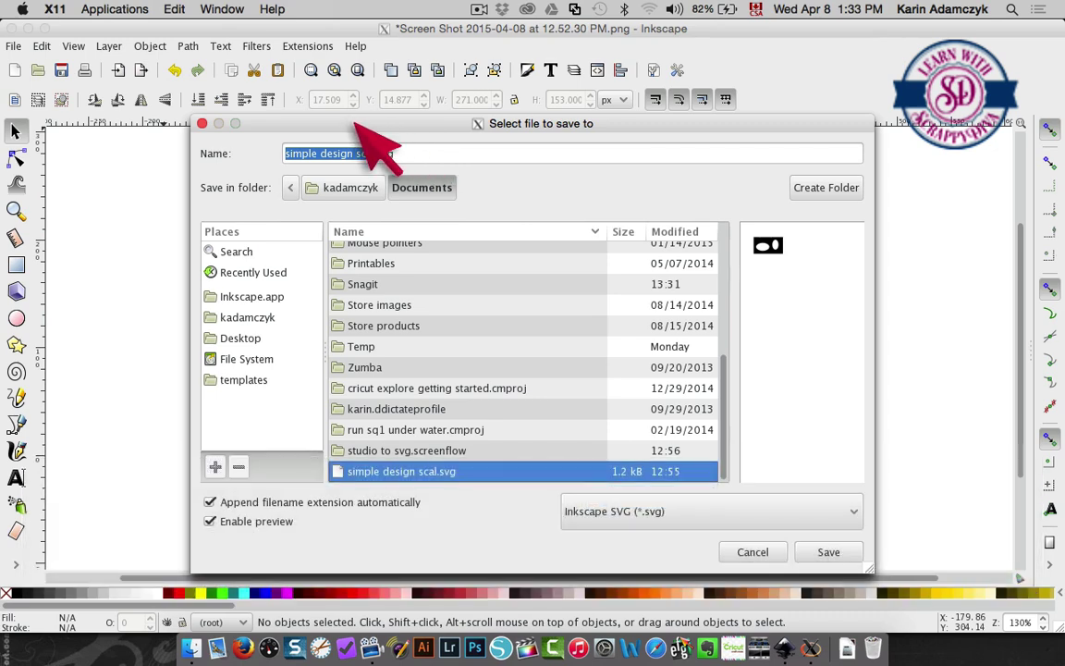
pyautogui.press('Right')
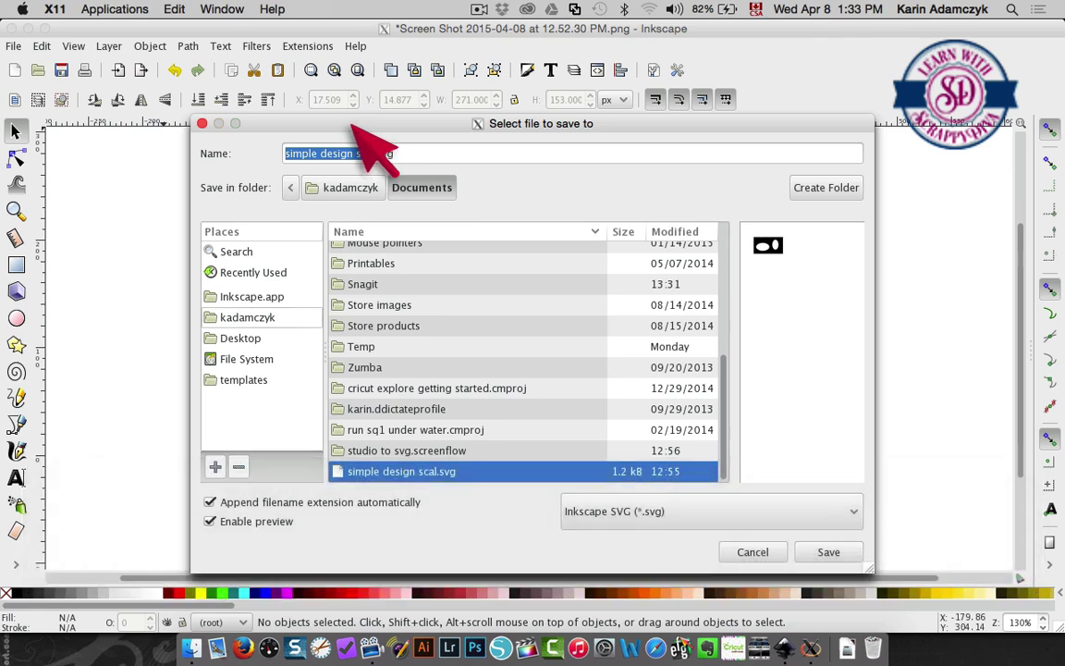
pyautogui.click(356, 150)
pyautogui.press('BackSpace')
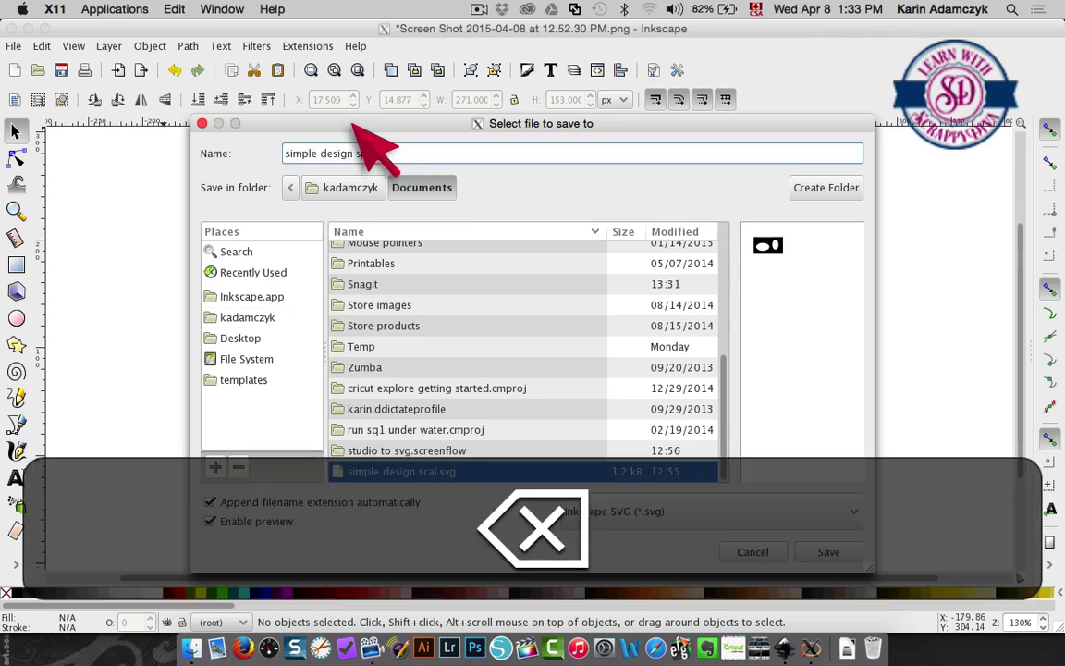
pyautogui.write('inkscape.svg')
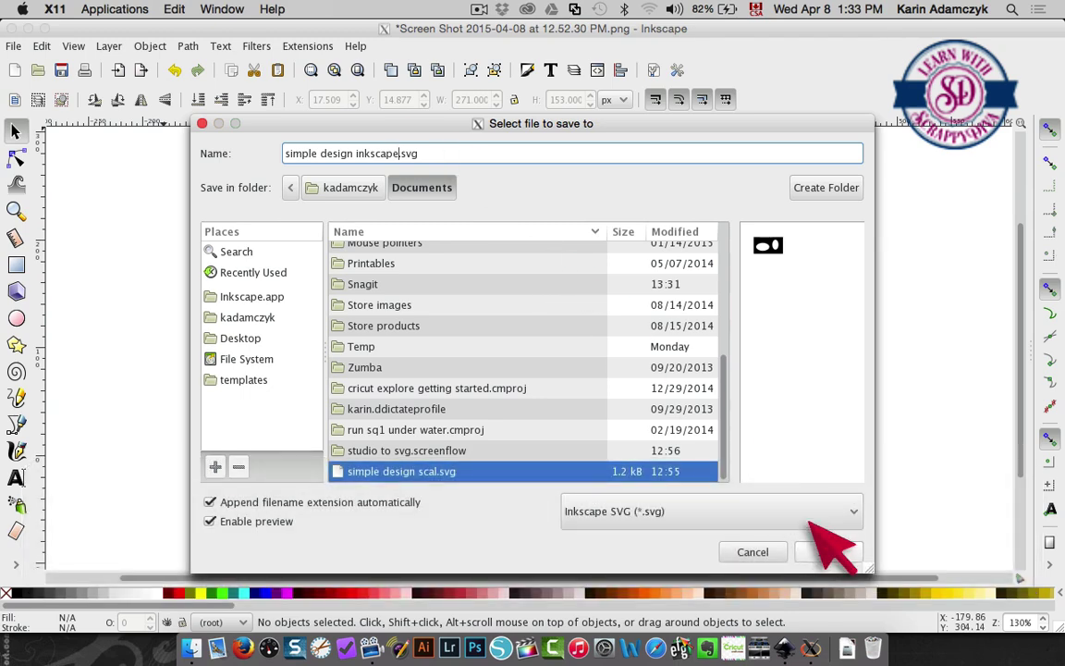
pyautogui.click(819, 550)
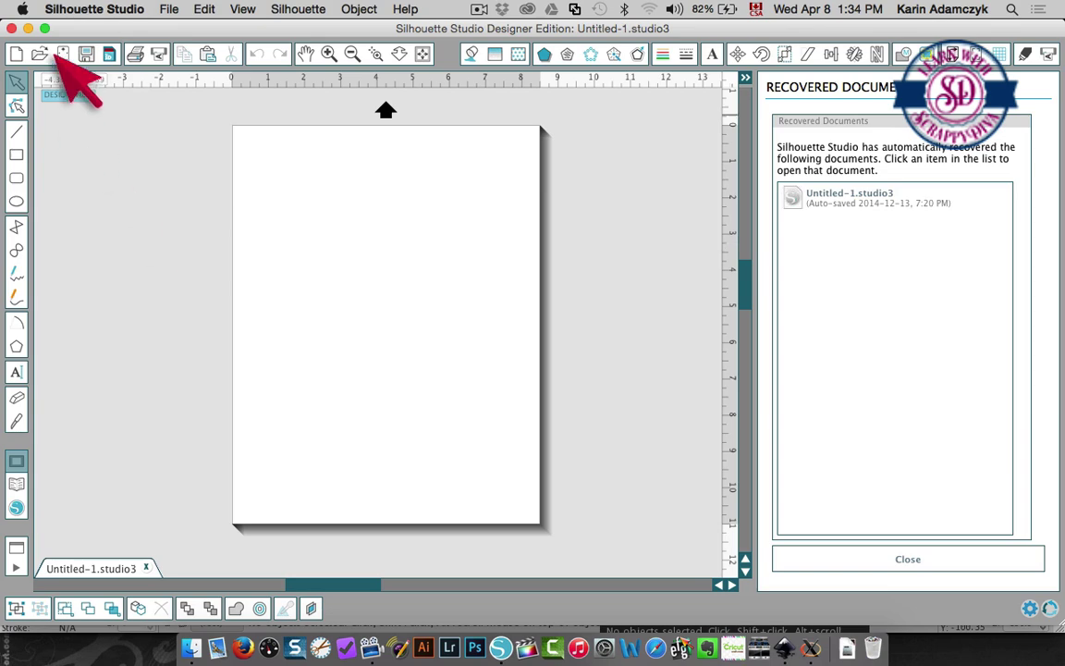
# Open simple design inkscape.svg from Documents in Silhouette Studio
pyautogui.click(167, 9)
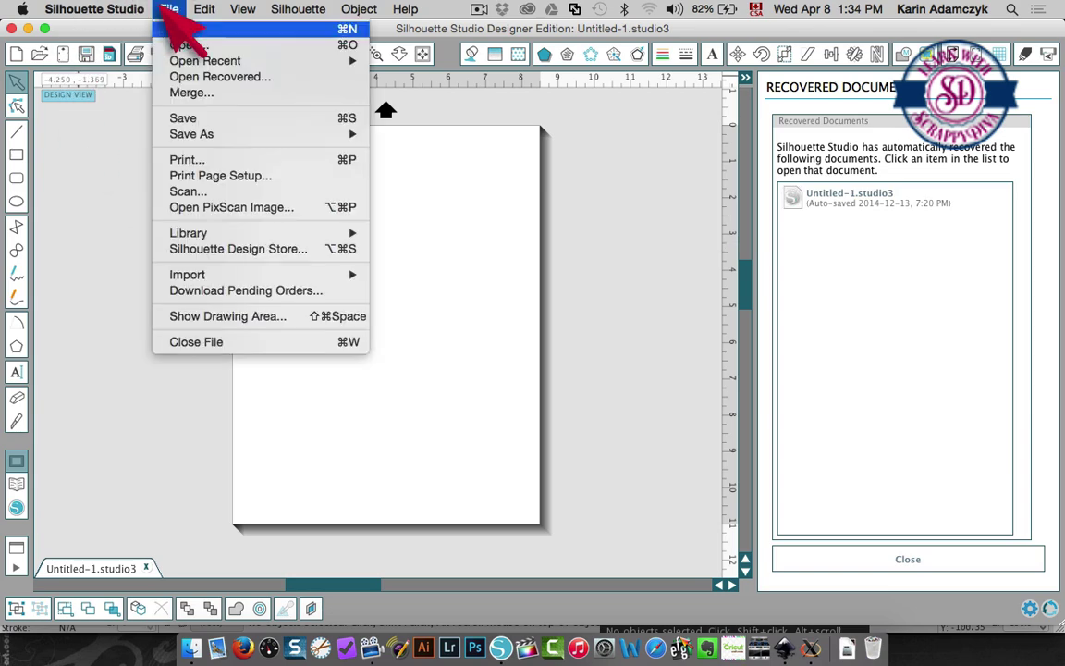
pyautogui.click(130, 152)
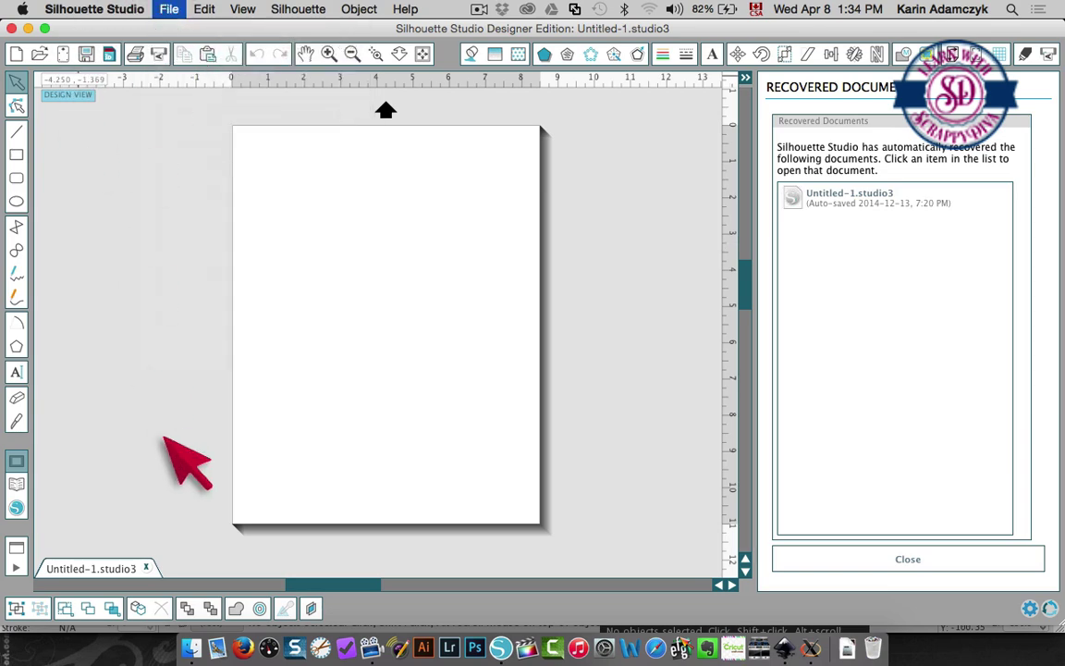
pyautogui.click(280, 191)
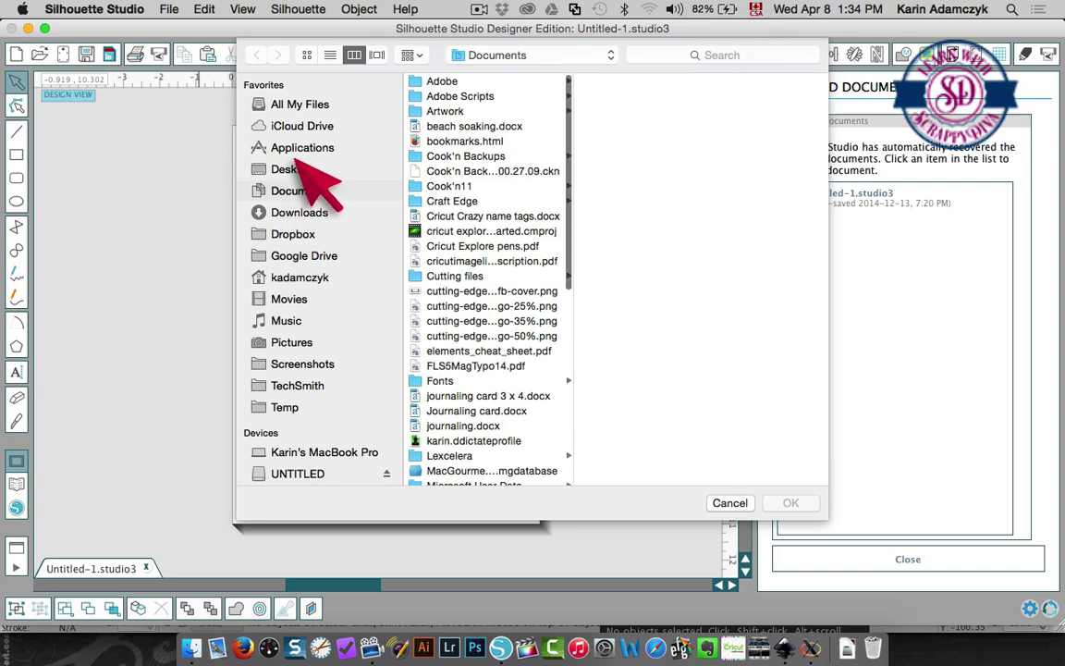
pyautogui.scroll(-10, 412, 189)
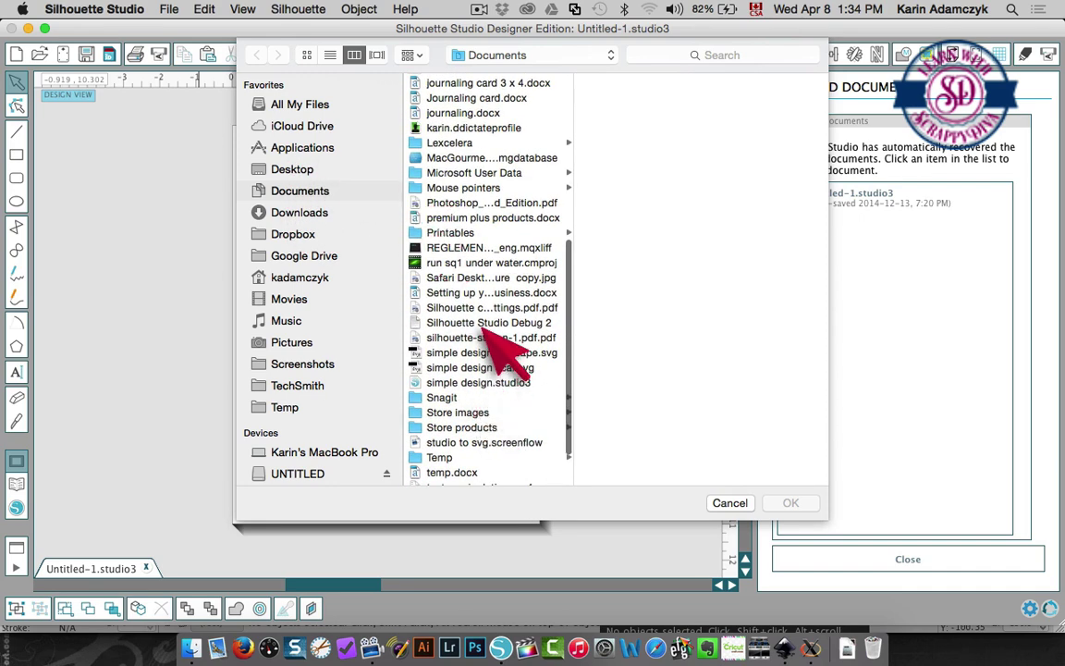
pyautogui.click(486, 352)
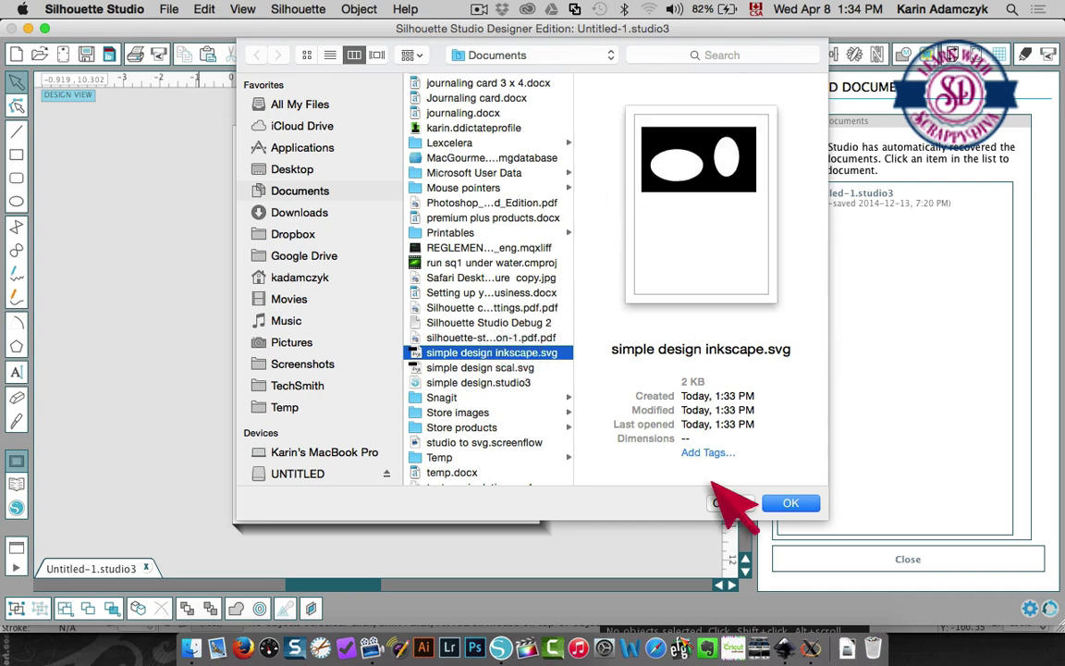
pyautogui.click(782, 500)
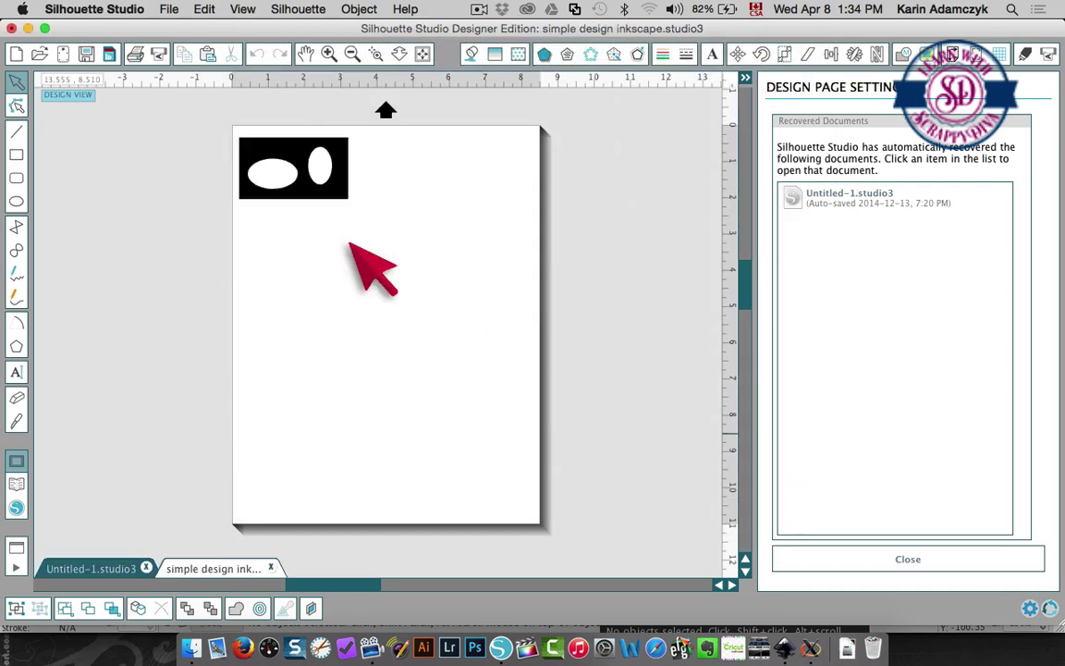
# Enlarge the rectangle design proportionally and drag it down toward the page centre
pyautogui.click(278, 152)
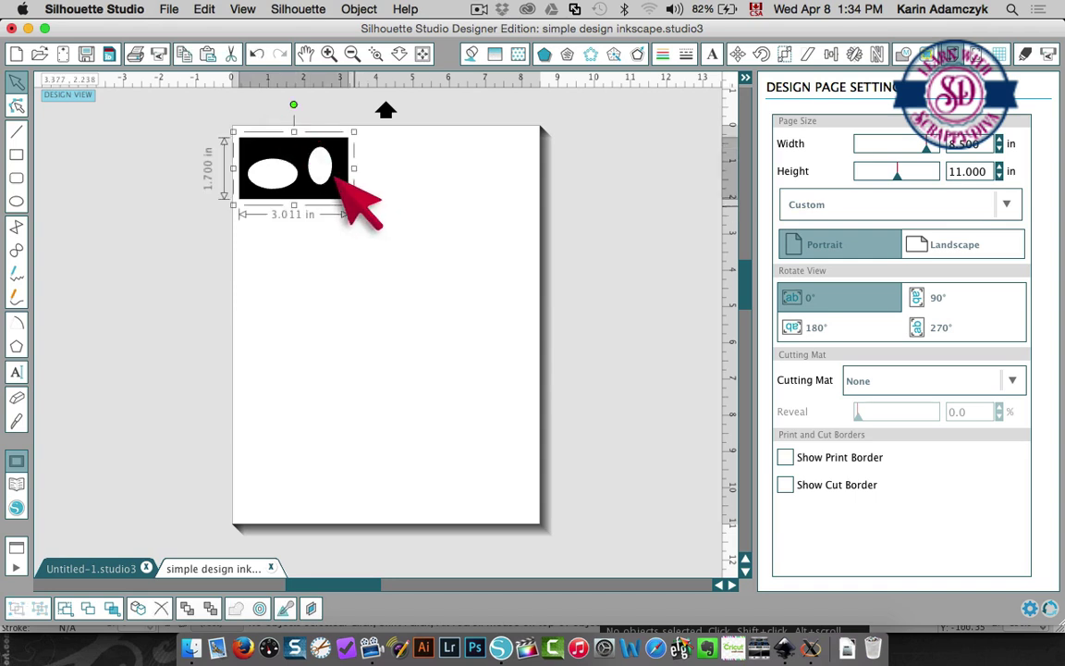
pyautogui.moveTo(354, 209); pyautogui.dragTo(456, 289)
pyautogui.moveTo(363, 190); pyautogui.dragTo(383, 267)
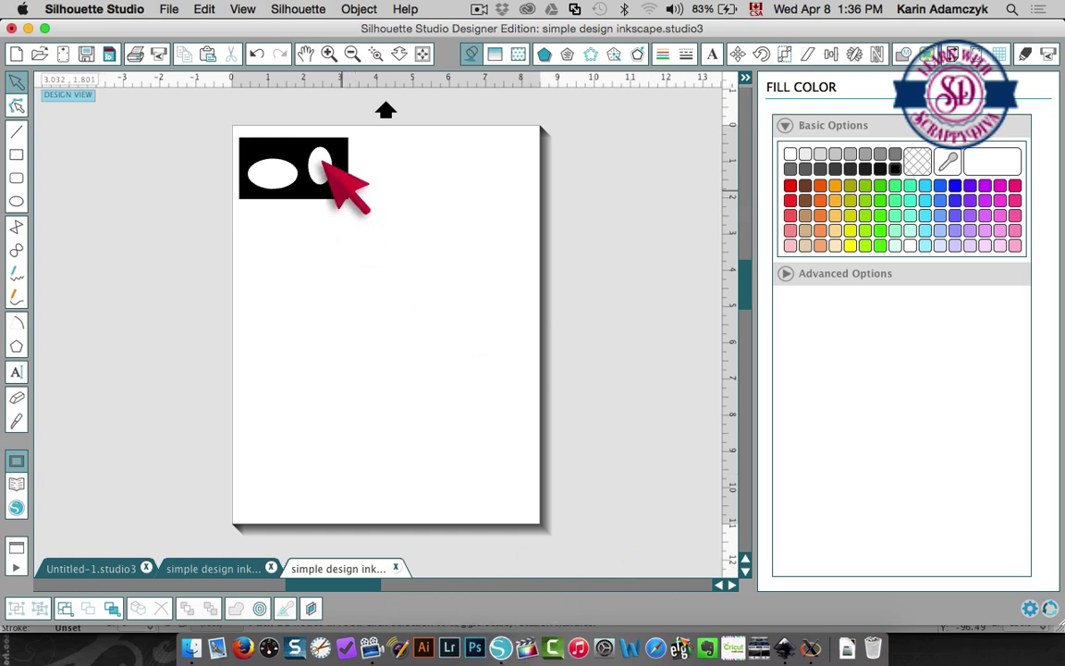
pyautogui.moveTo(322, 160); pyautogui.dragTo(400, 224)
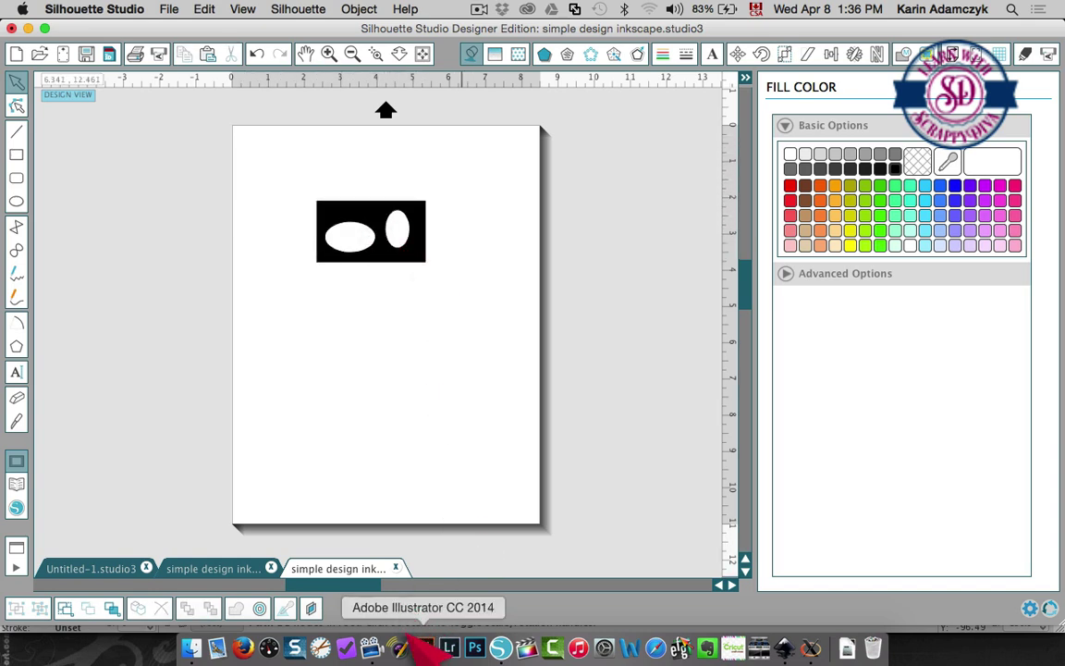
# In Illustrator, open Screen Shot 2015-04-08 at 12.52.30 PM.png from the Desktop
pyautogui.click(418, 638)
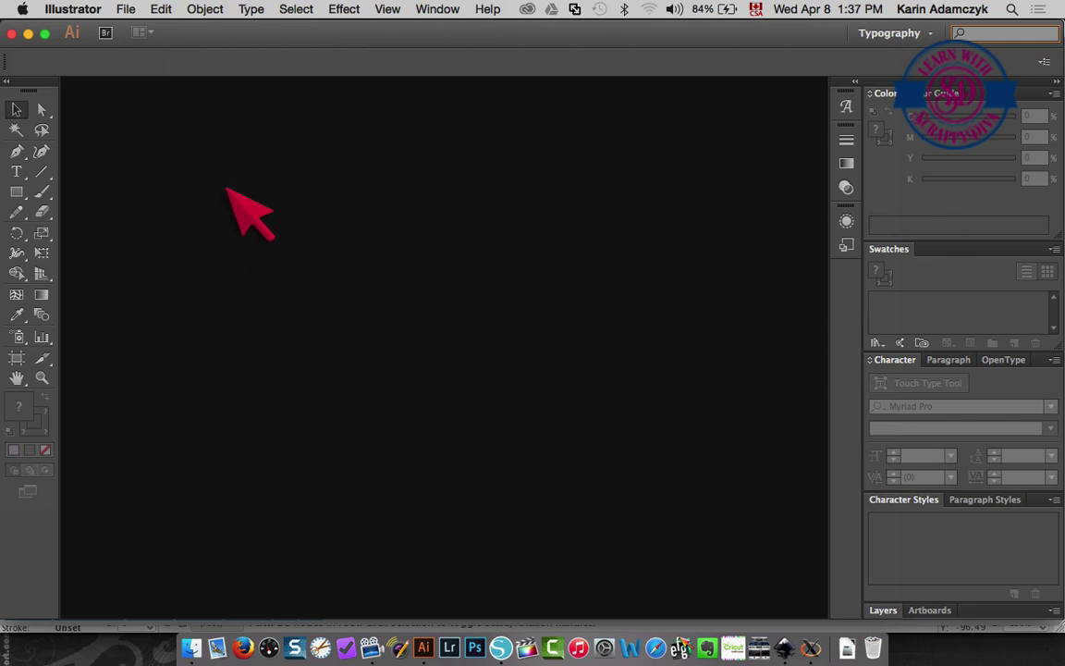
pyautogui.click(122, 7)
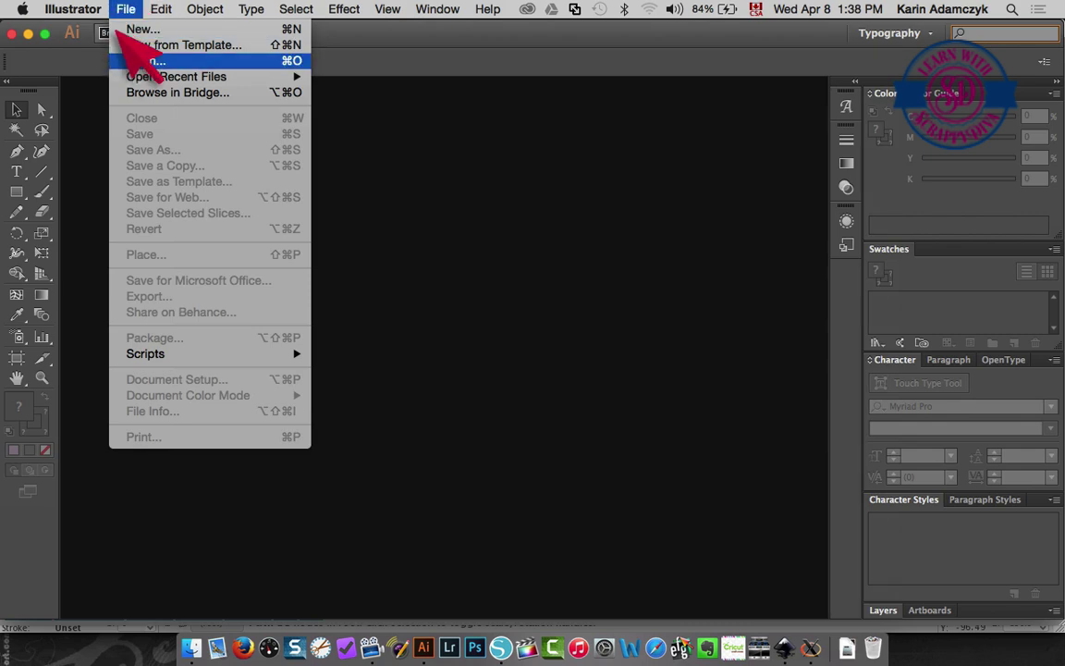
pyautogui.click(146, 59)
pyautogui.click(277, 305)
pyautogui.scroll(-2, 315, 240)
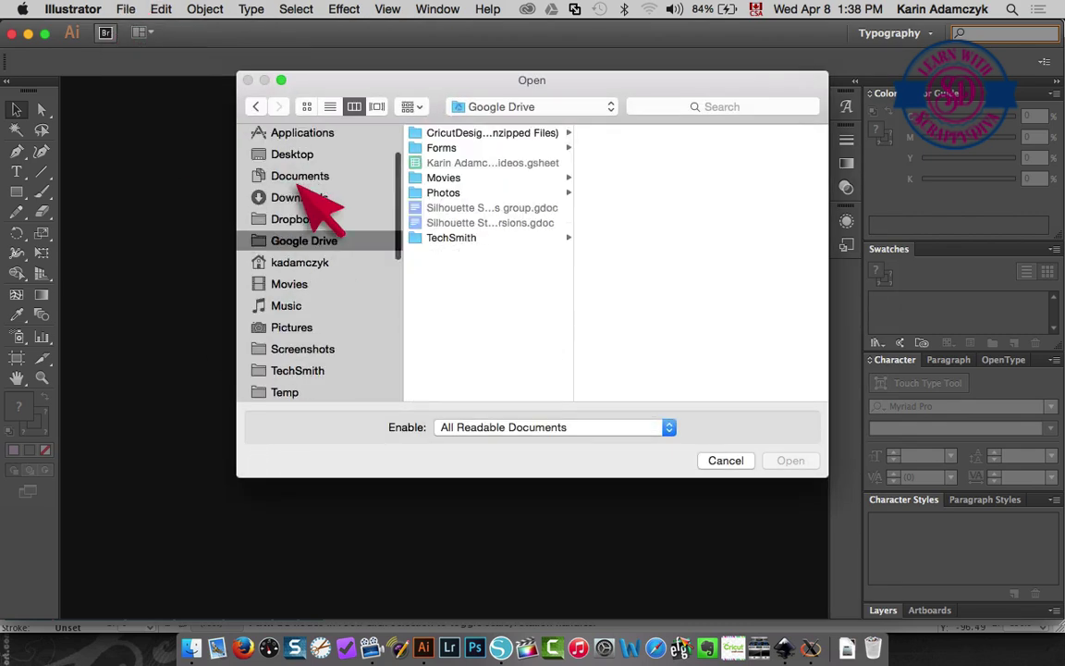
pyautogui.click(270, 152)
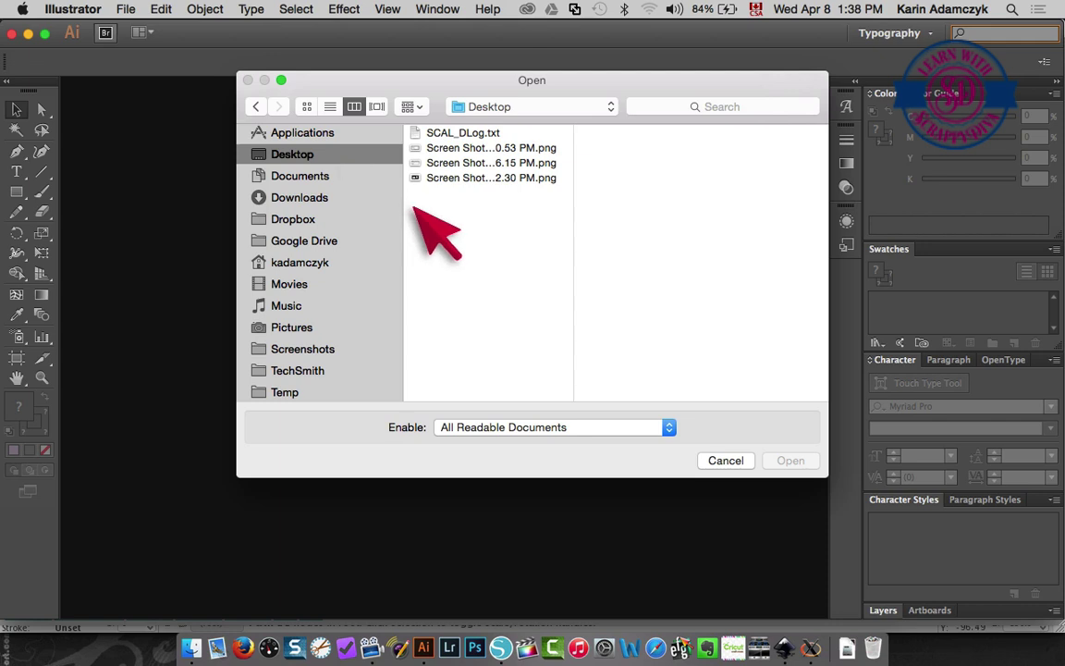
pyautogui.click(467, 177)
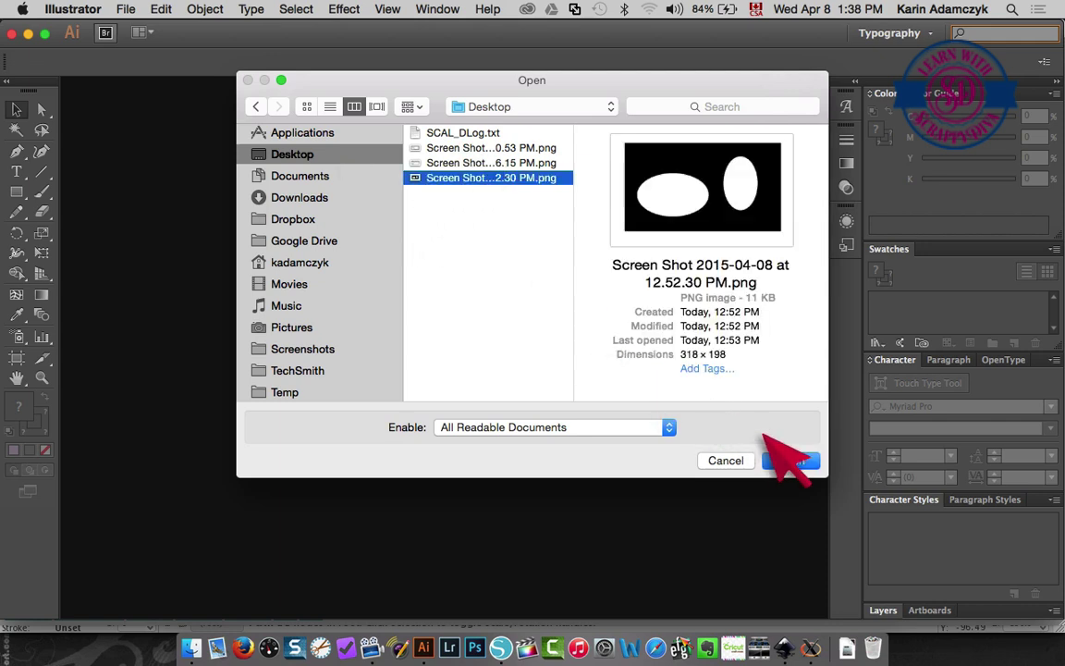
pyautogui.click(777, 455)
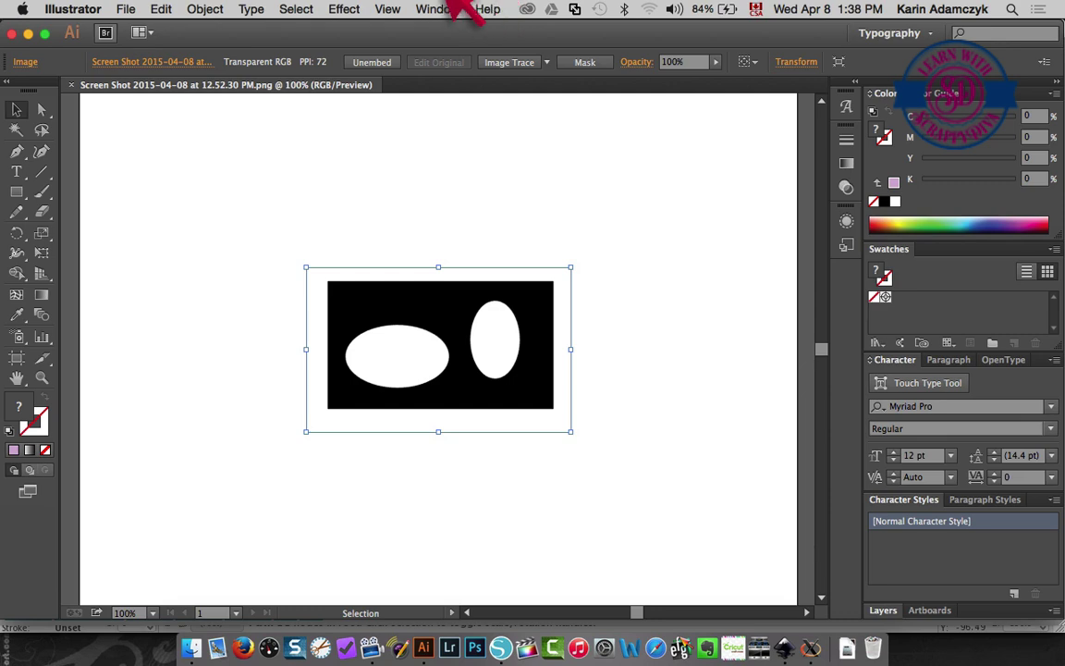
# Trace the screenshot in Black and White mode using the Image Trace panel
pyautogui.click(438, 10)
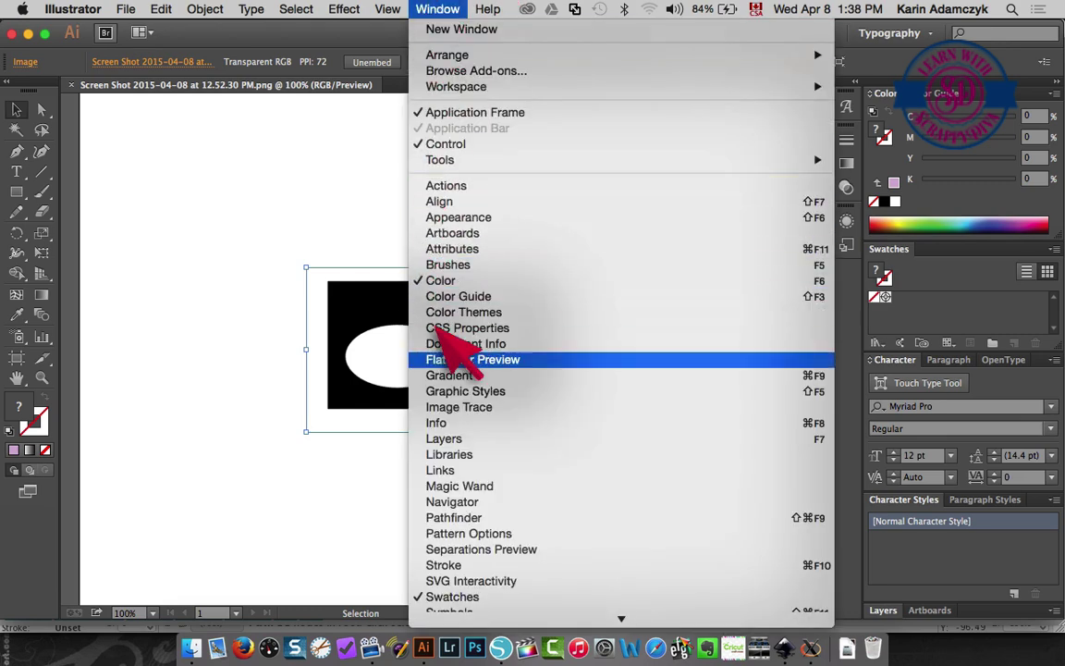
pyautogui.click(444, 405)
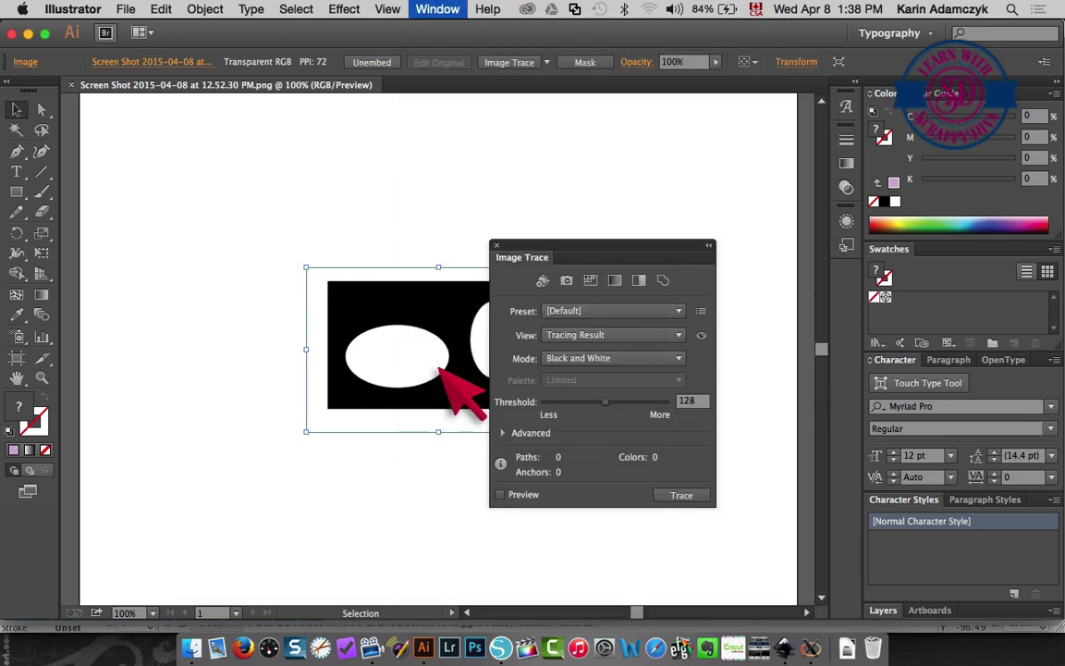
pyautogui.moveTo(602, 246)
pyautogui.mouseDown()
pyautogui.moveTo(252, 218)
pyautogui.moveTo(197, 186)
pyautogui.mouseUp()
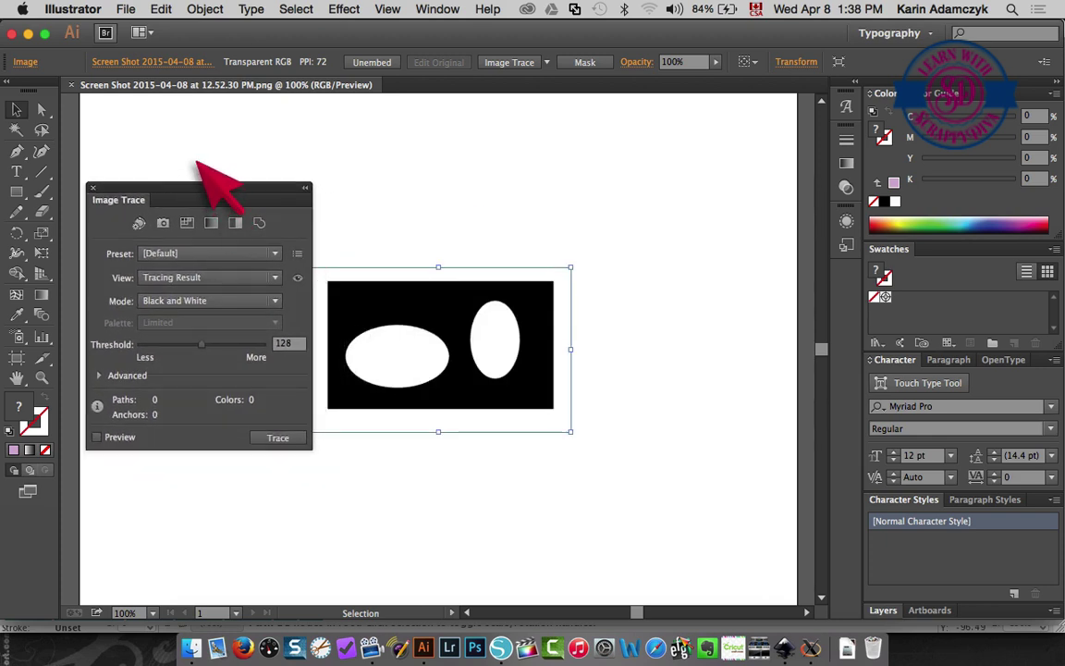
pyautogui.moveTo(182, 153); pyautogui.dragTo(165, 131)
pyautogui.click(257, 413)
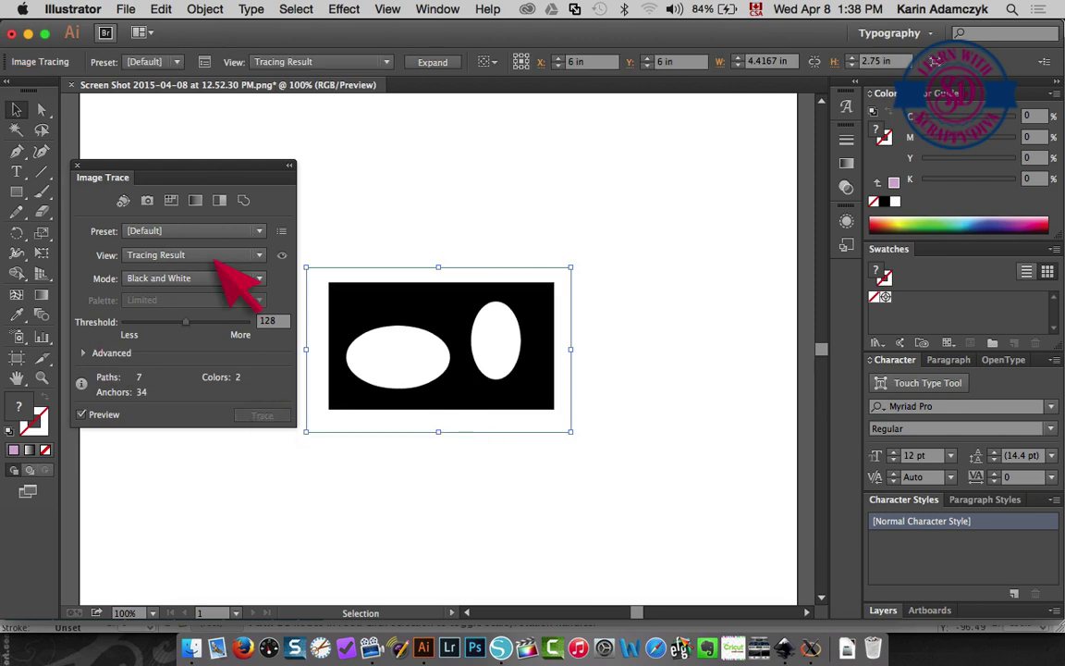
pyautogui.click(76, 164)
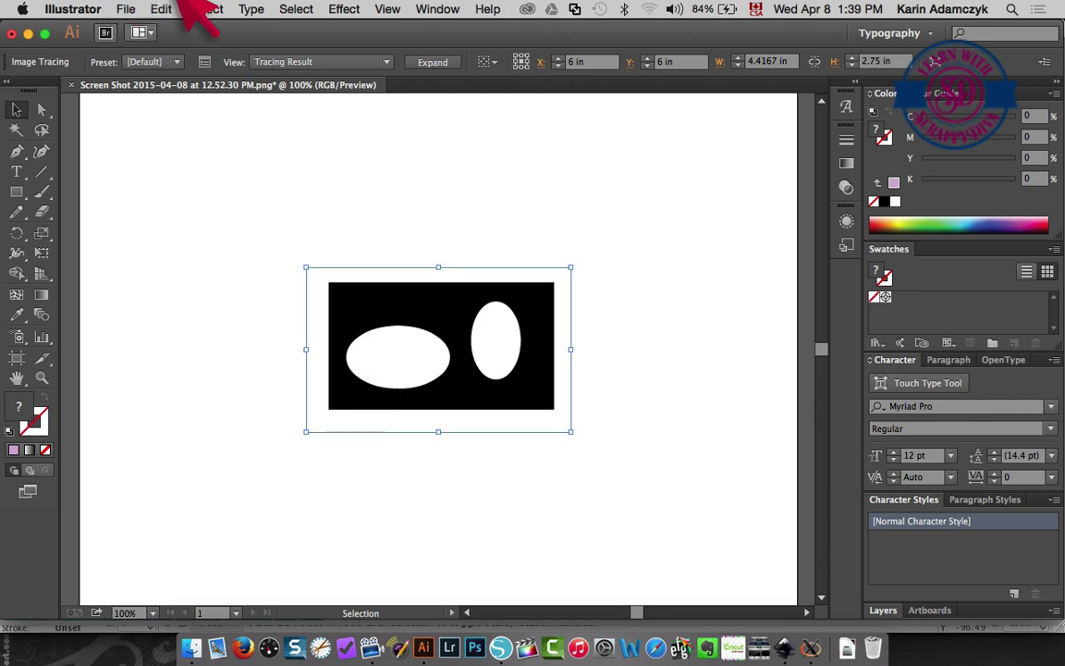
# Expand the image trace into editable vector paths
pyautogui.click(205, 9)
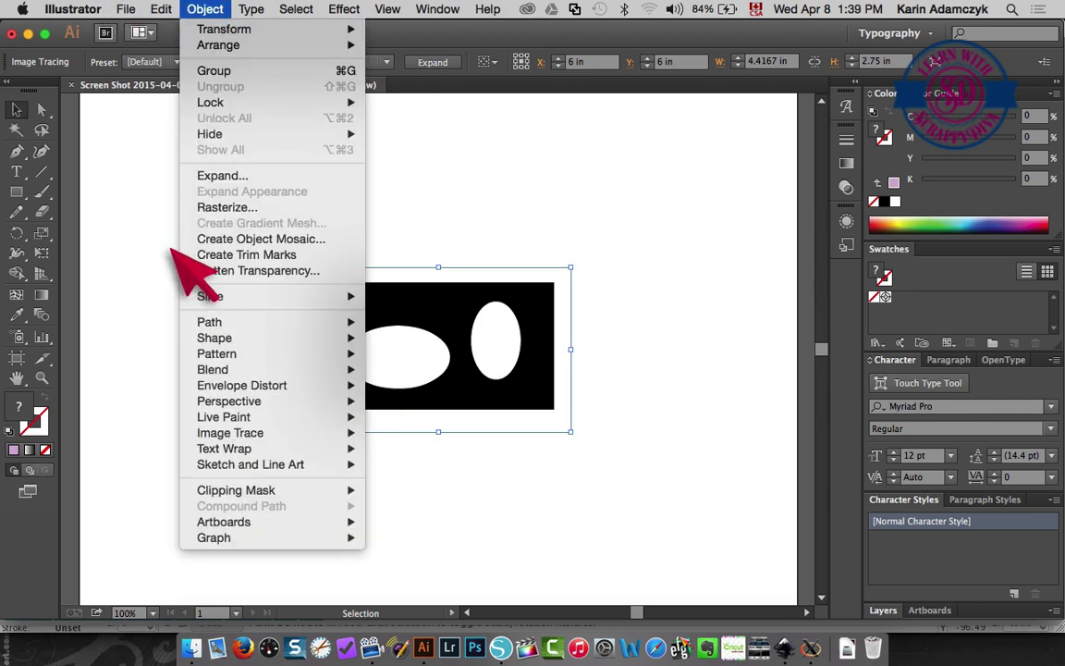
pyautogui.click(222, 176)
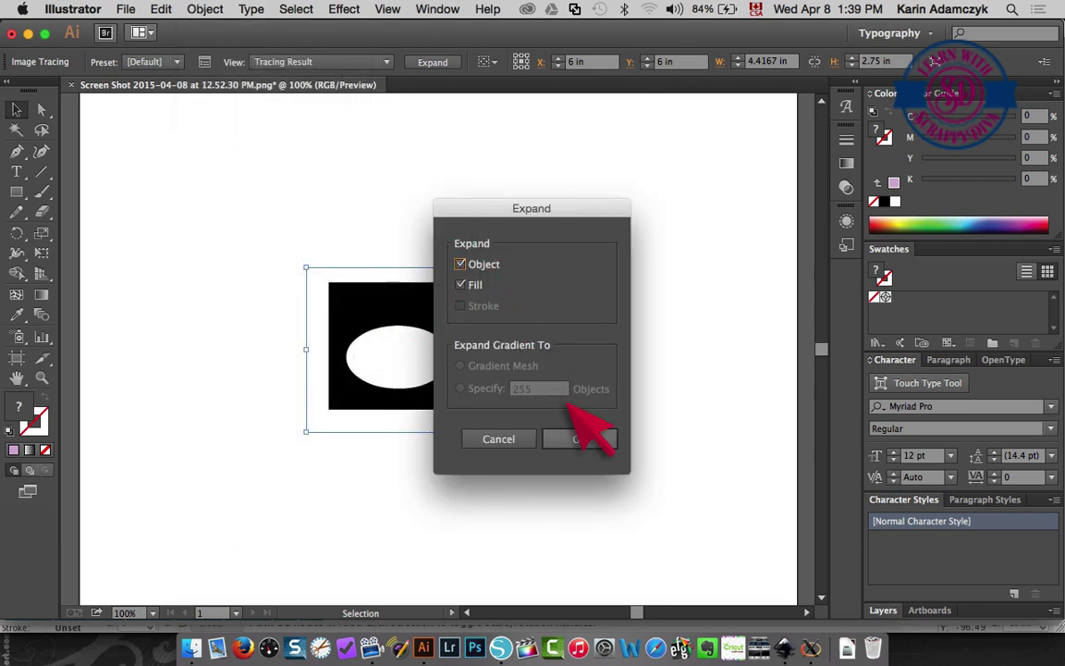
pyautogui.click(566, 431)
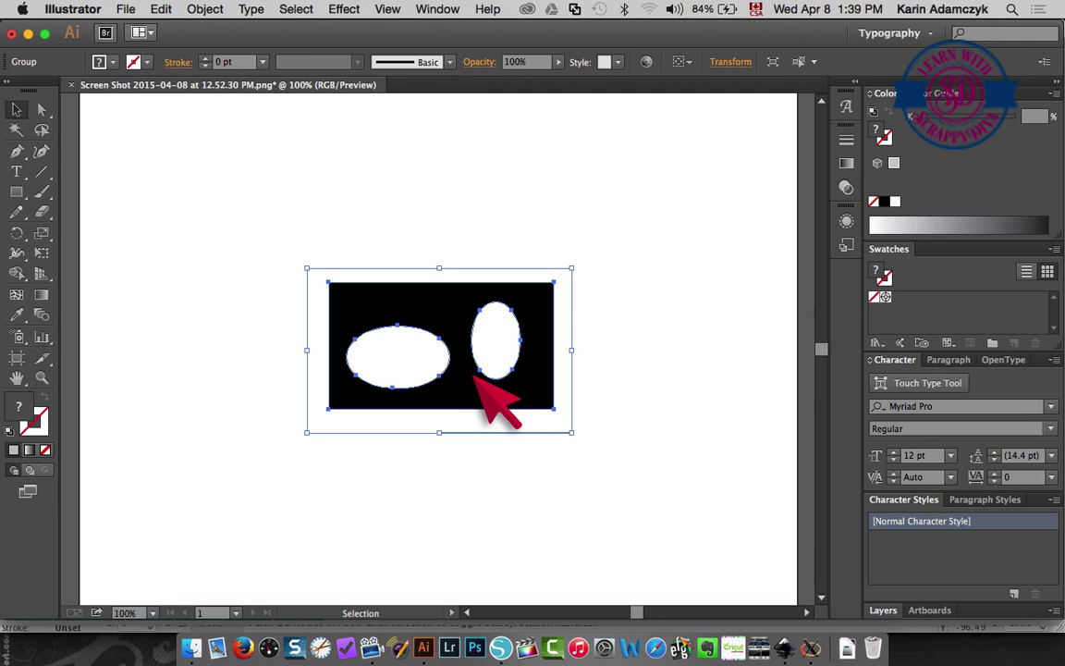
# Ungroup the expanded trace into its separate pieces
pyautogui.rightClick(484, 383)
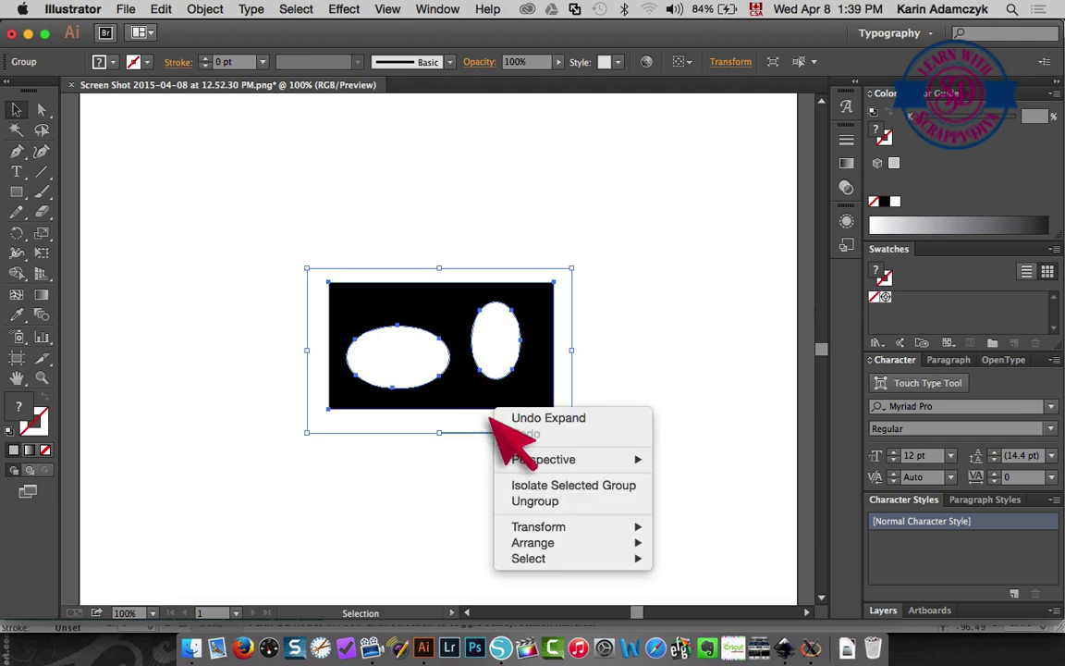
pyautogui.click(532, 500)
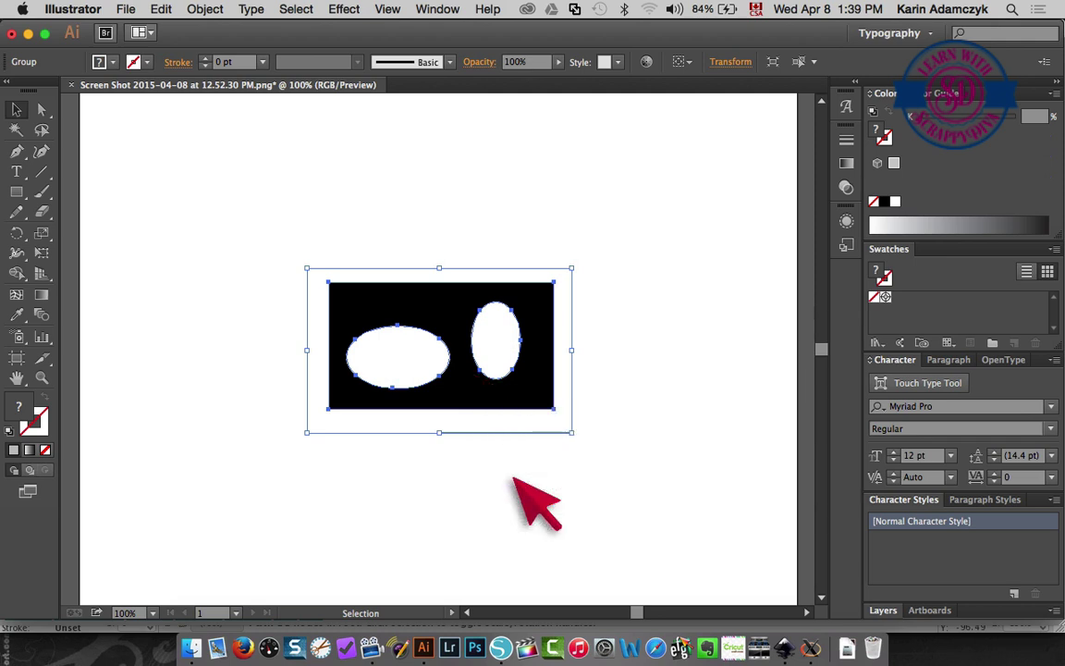
pyautogui.moveTo(516, 363); pyautogui.dragTo(451, 466)
pyautogui.rightClick(452, 466)
pyautogui.click(480, 555)
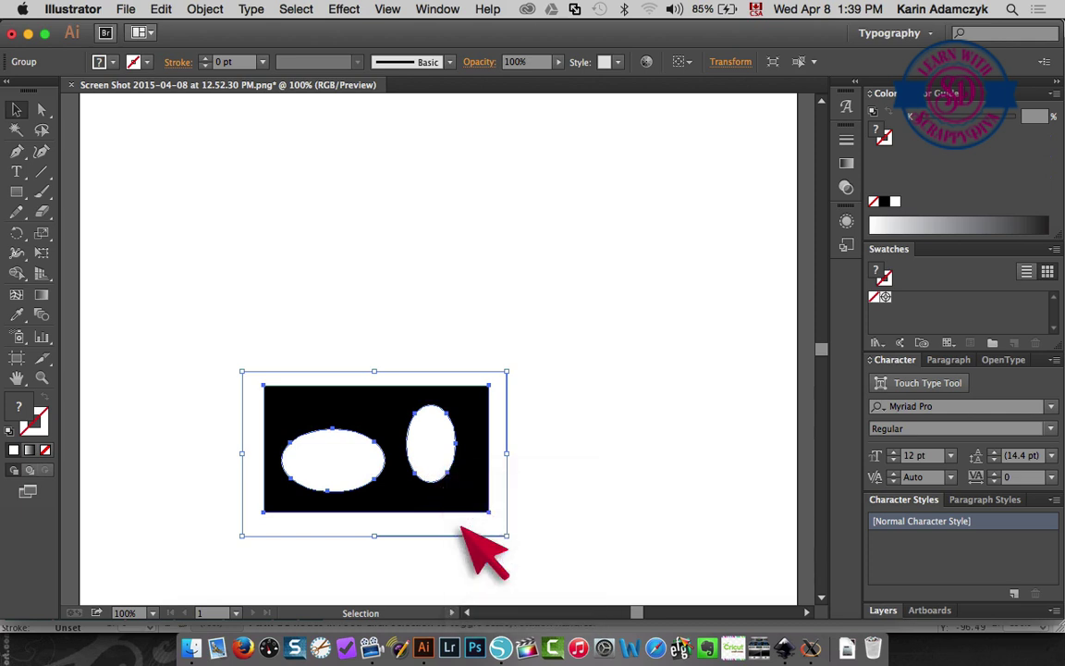
pyautogui.click(625, 381)
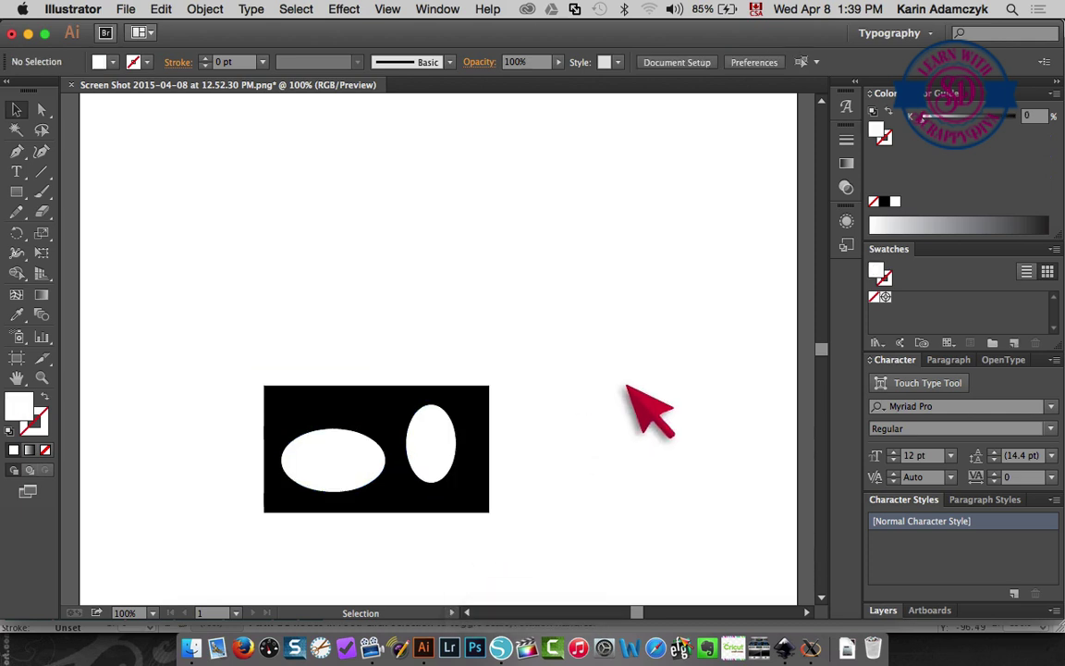
# Delete the white rectangle and oval pieces, keeping only the black shape with holes
pyautogui.click(454, 456)
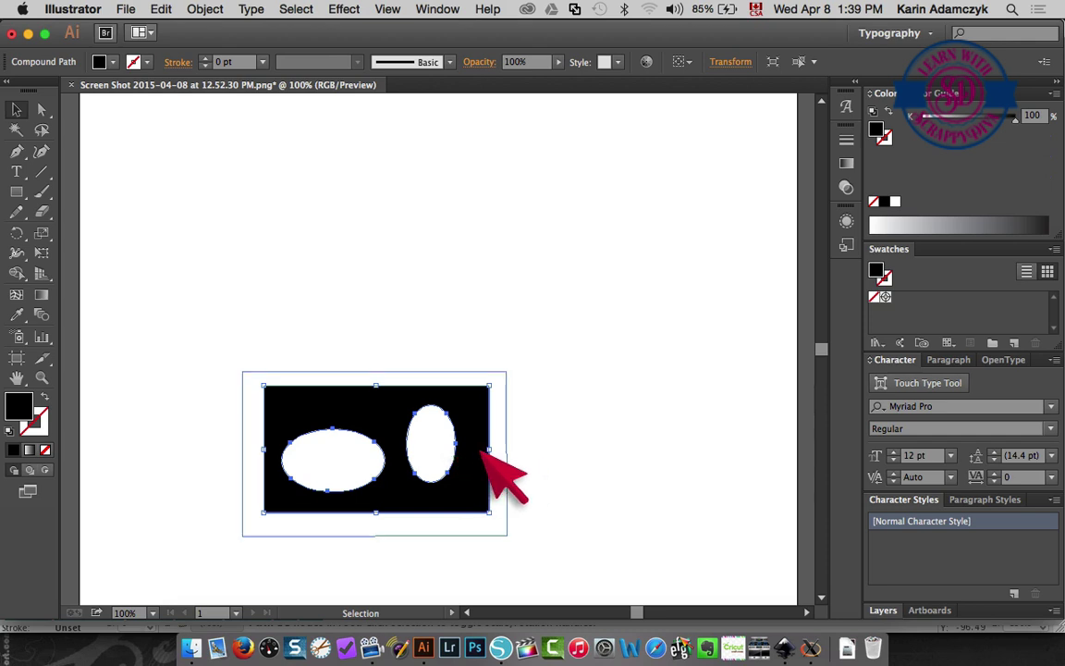
pyautogui.click(484, 459)
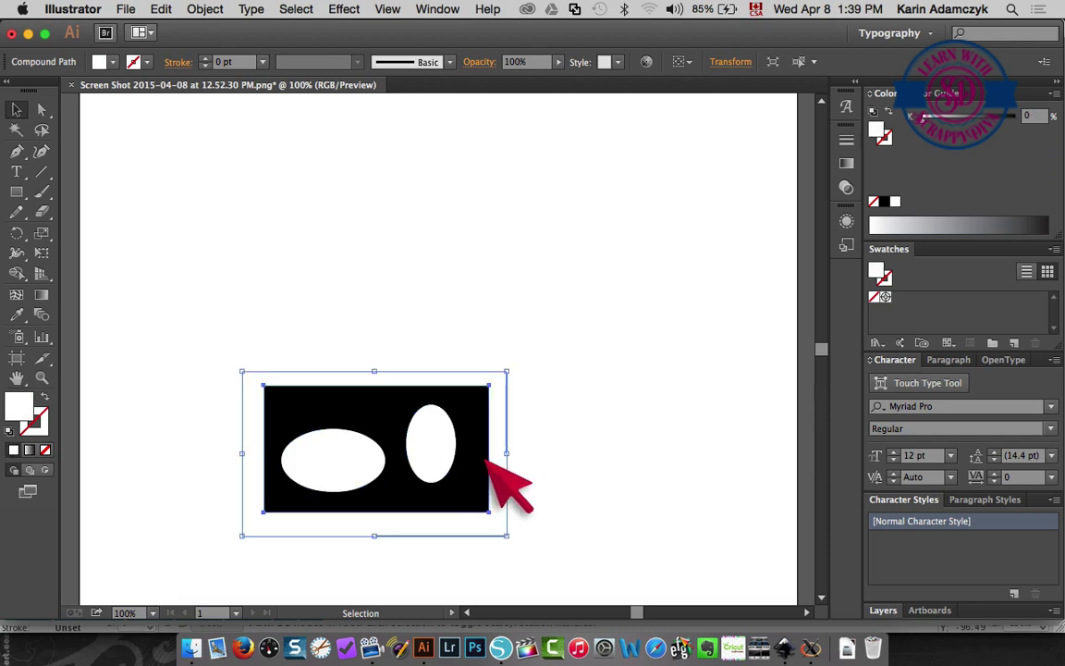
pyautogui.click(524, 237)
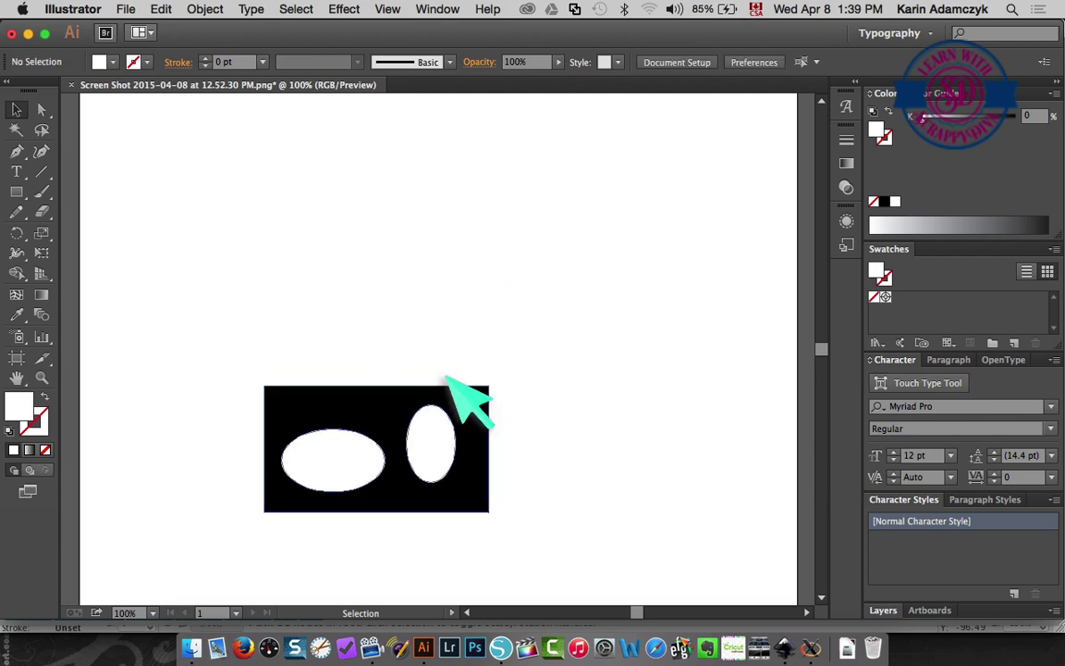
pyautogui.moveTo(447, 379); pyautogui.dragTo(547, 192)
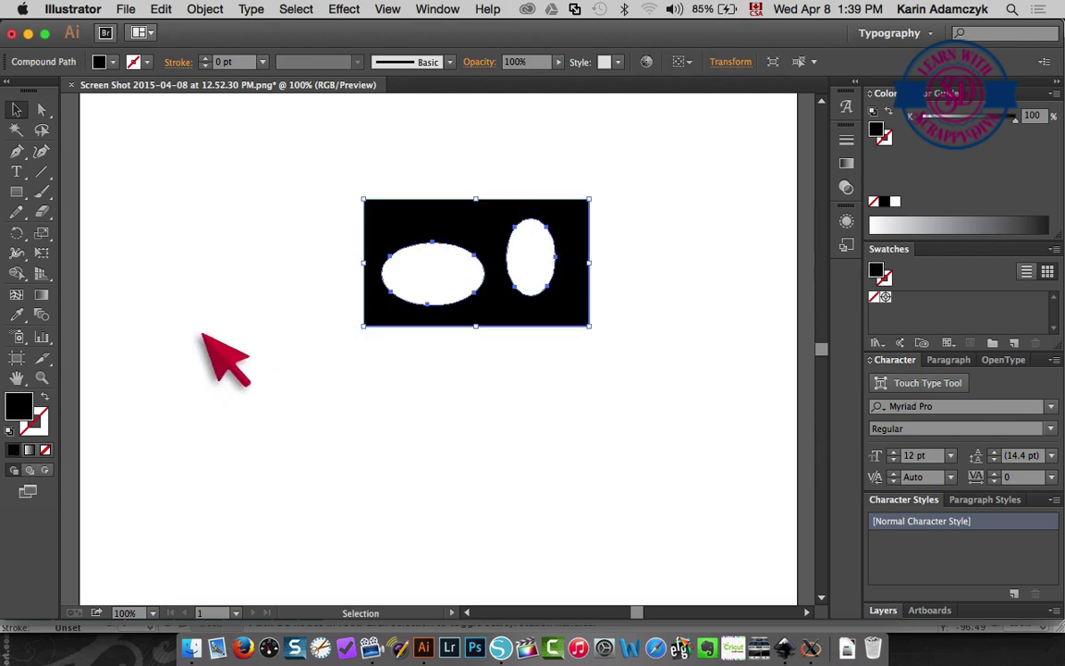
pyautogui.moveTo(221, 363); pyautogui.dragTo(583, 514)
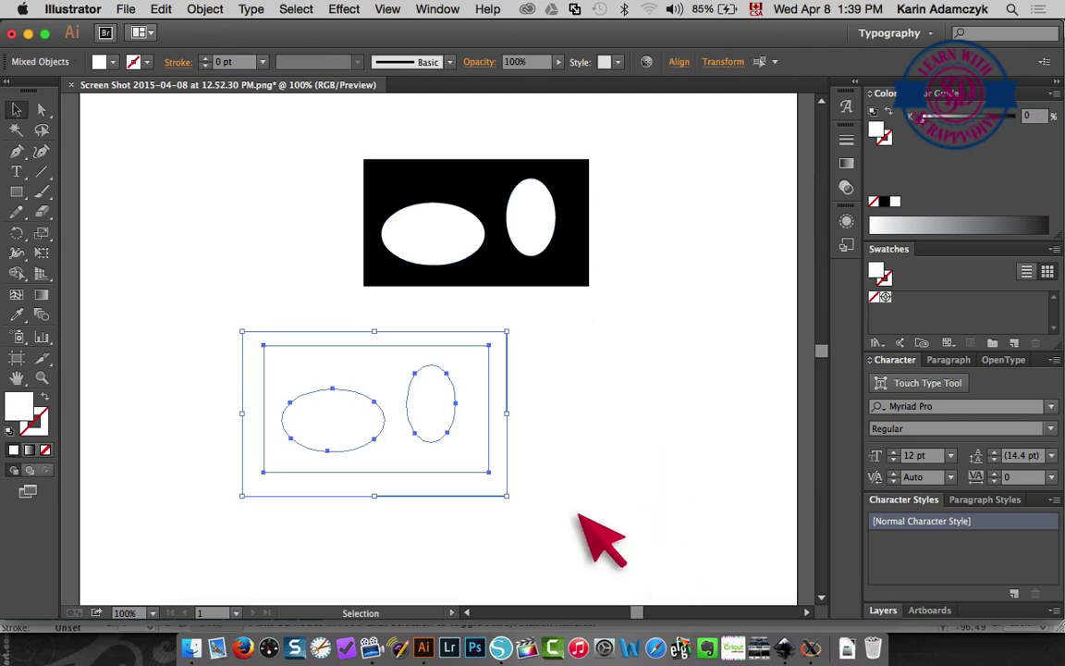
pyautogui.press('BackSpace')
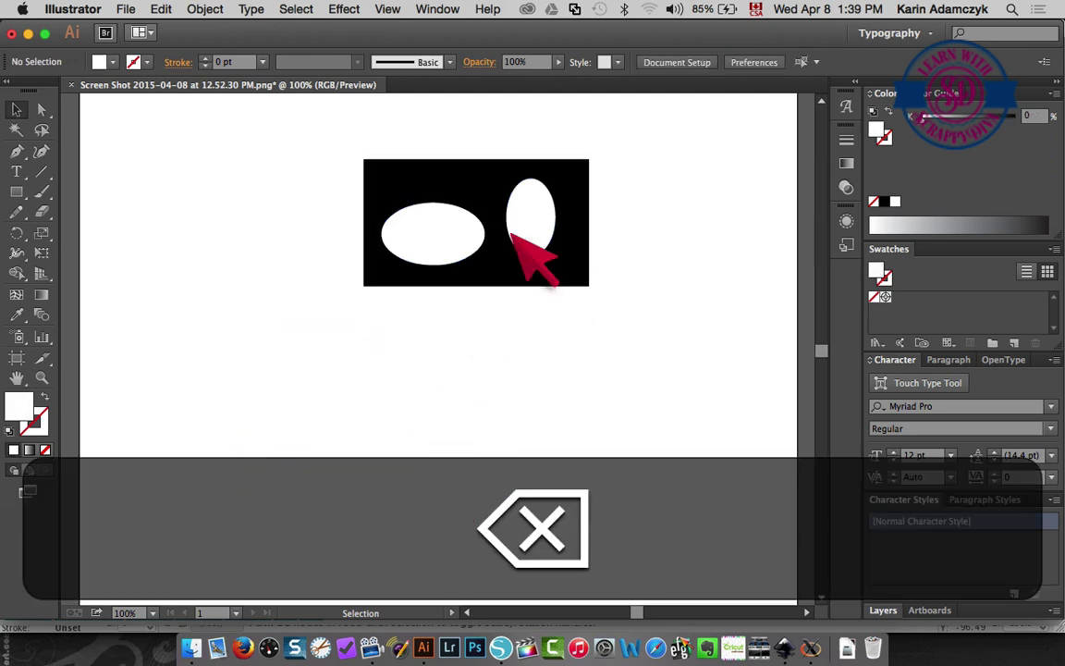
pyautogui.moveTo(463, 243); pyautogui.dragTo(365, 369)
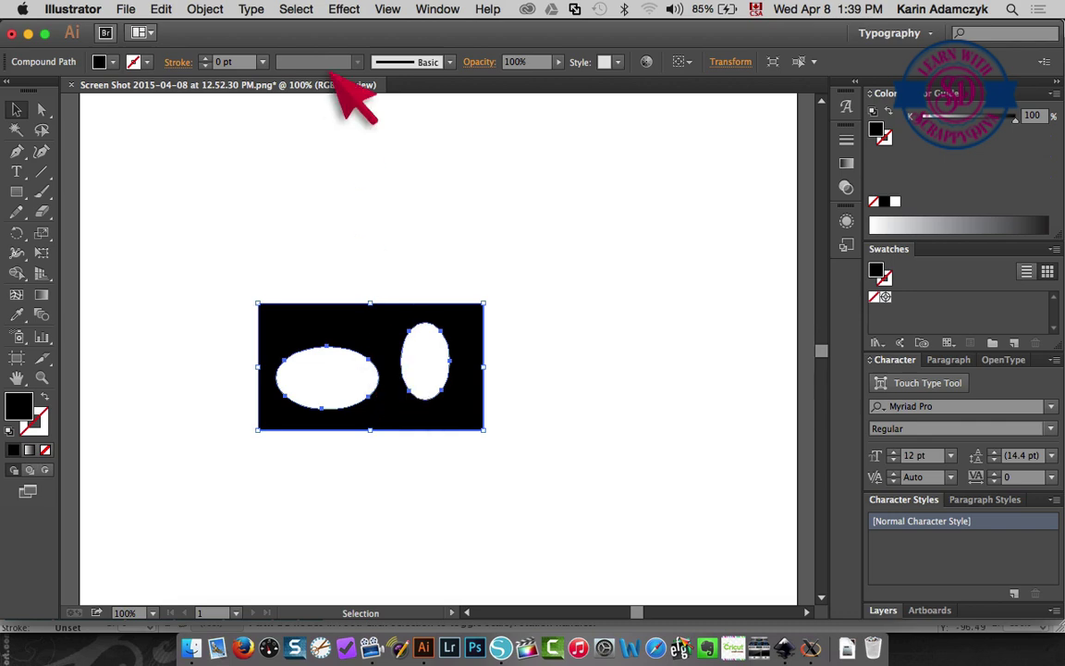
# Switch to Outline view to check the clean rectangle and two oval outlines
pyautogui.click(384, 8)
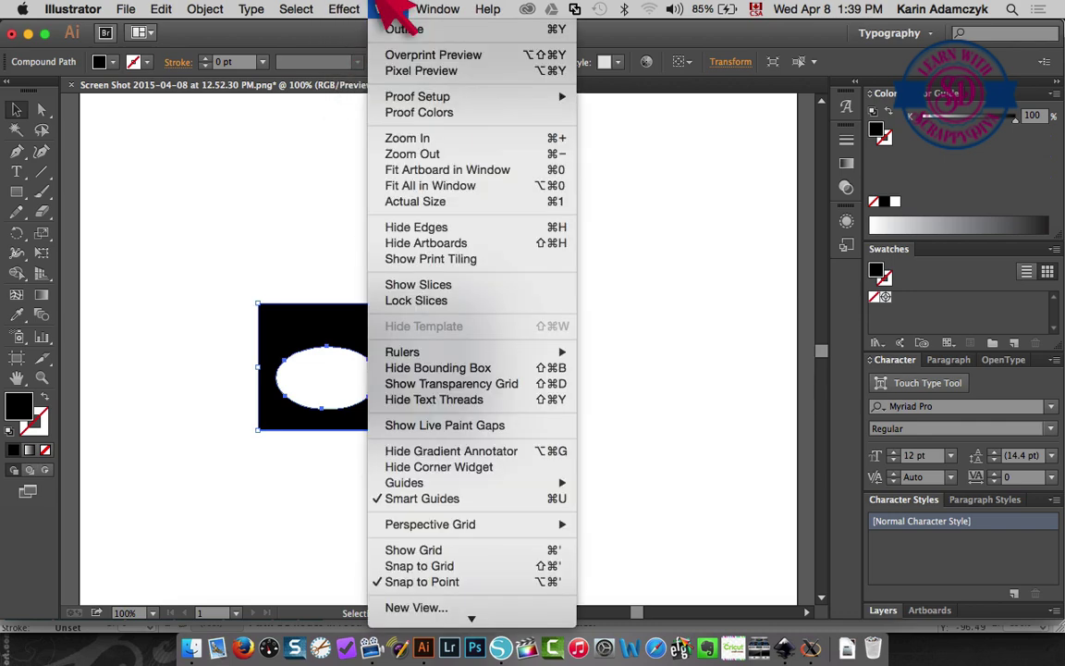
pyautogui.click(404, 29)
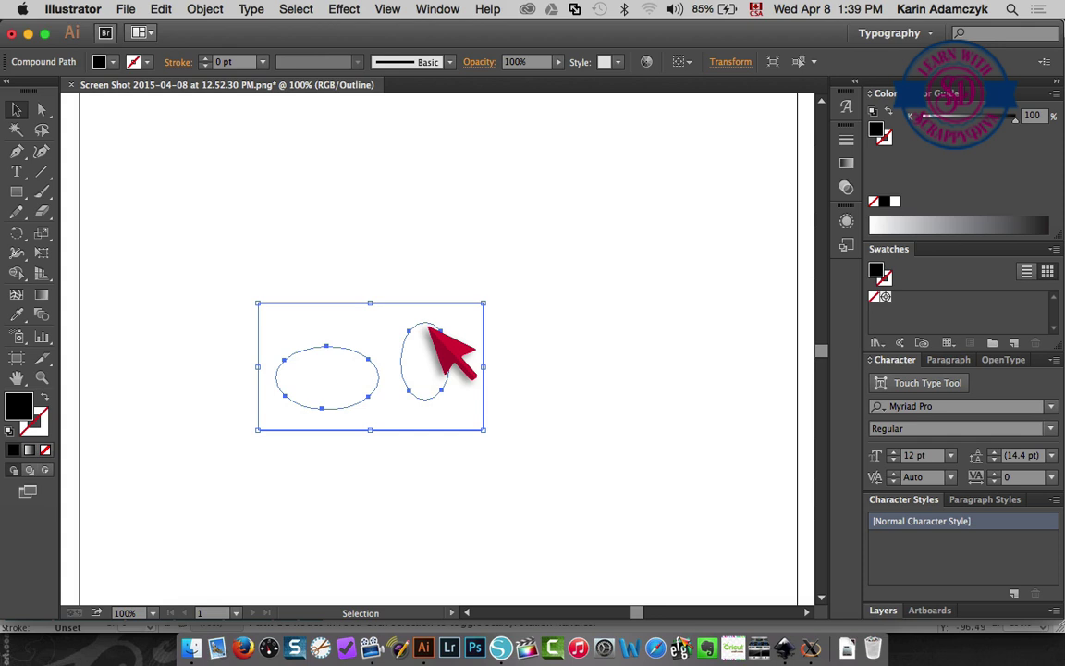
pyautogui.click(557, 318)
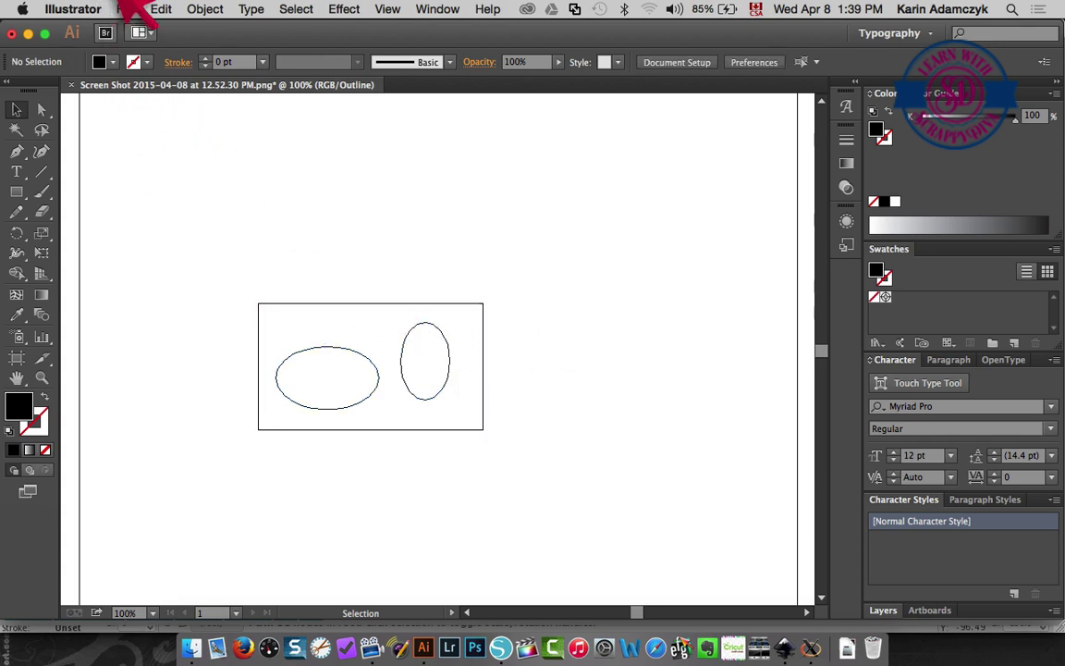
# Save the artwork as SVG 'simple design illustrator' in Documents, accepting the default SVG options
pyautogui.click(127, 9)
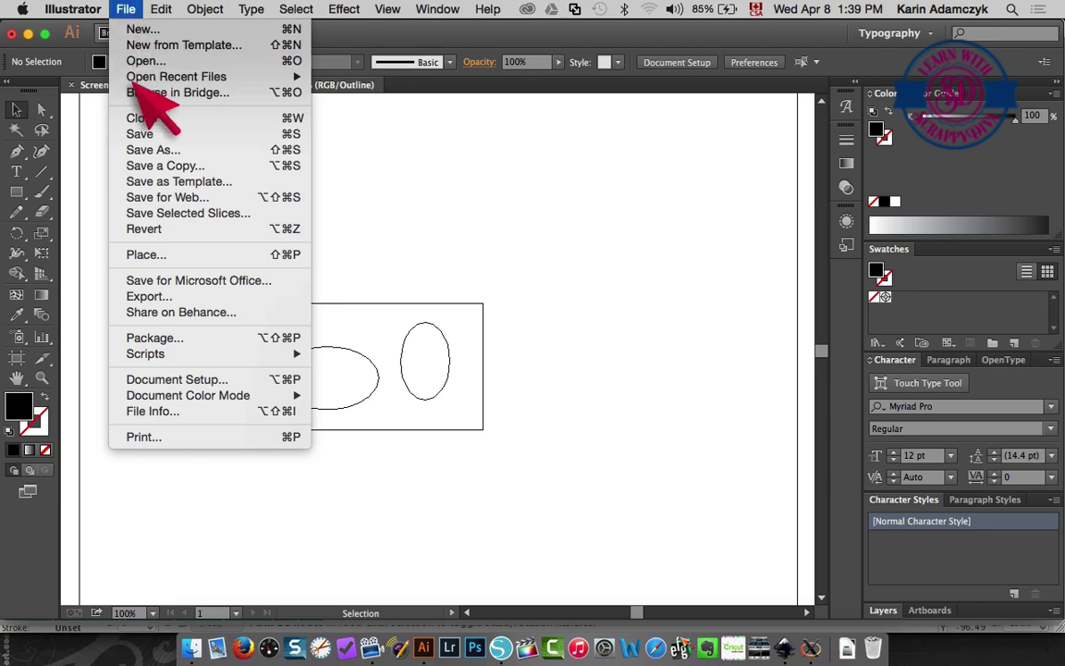
pyautogui.click(148, 149)
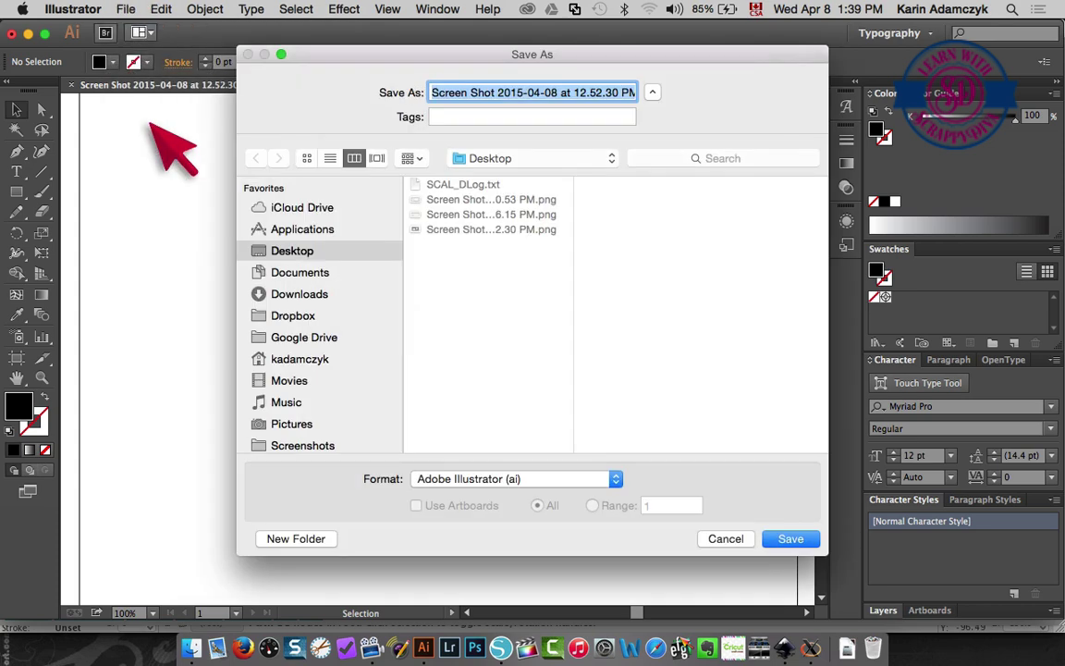
pyautogui.click(421, 479)
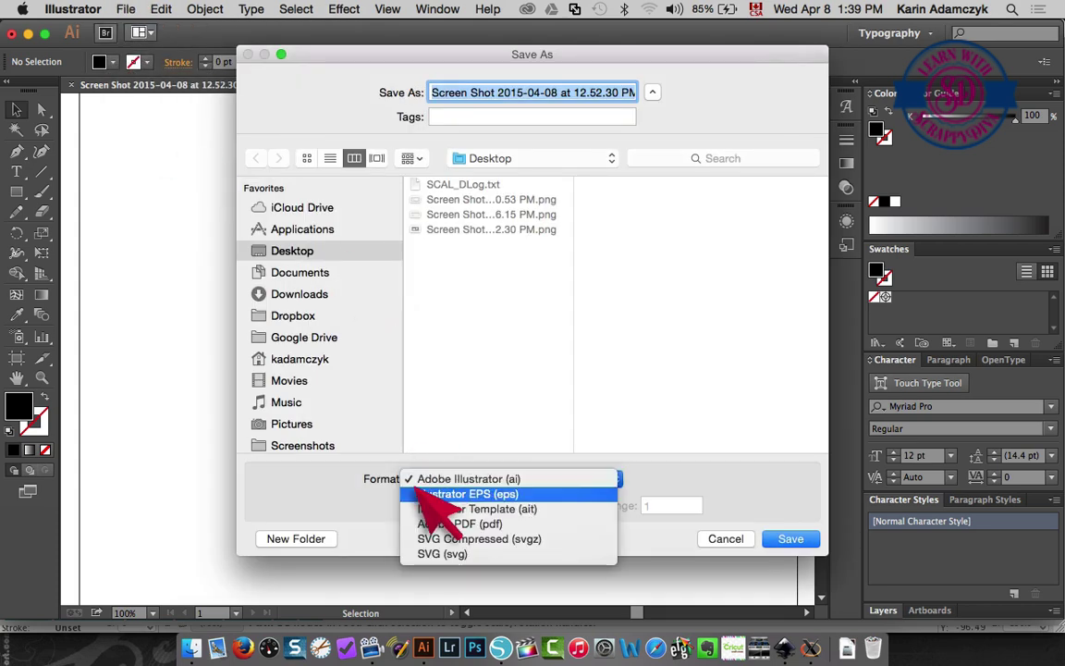
pyautogui.click(428, 552)
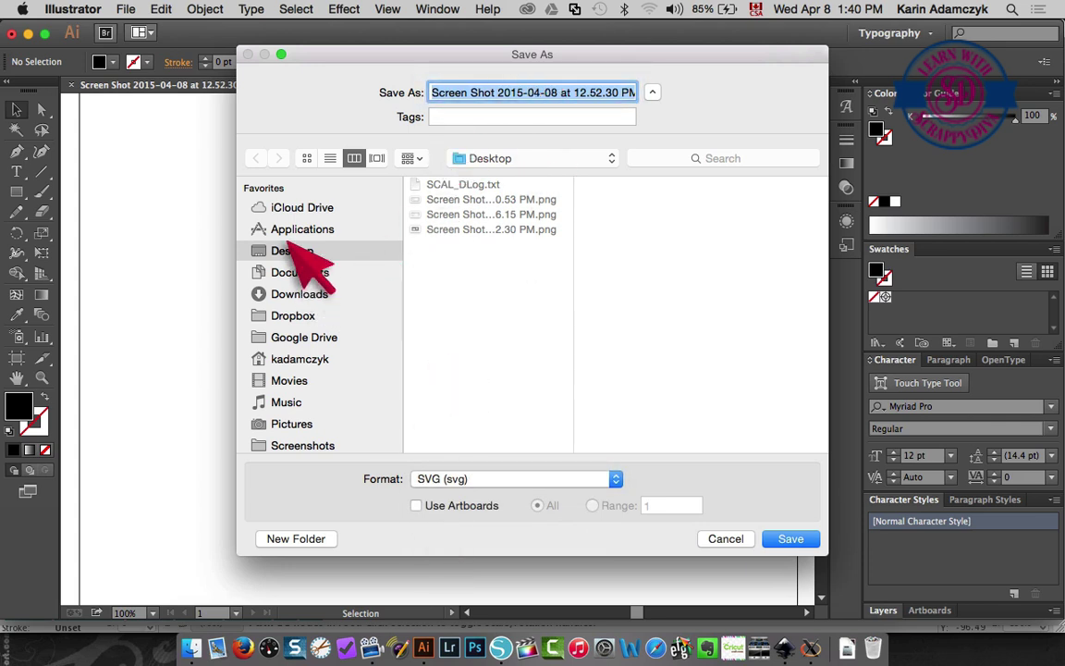
pyautogui.click(305, 271)
pyautogui.scroll(-10, 495, 286)
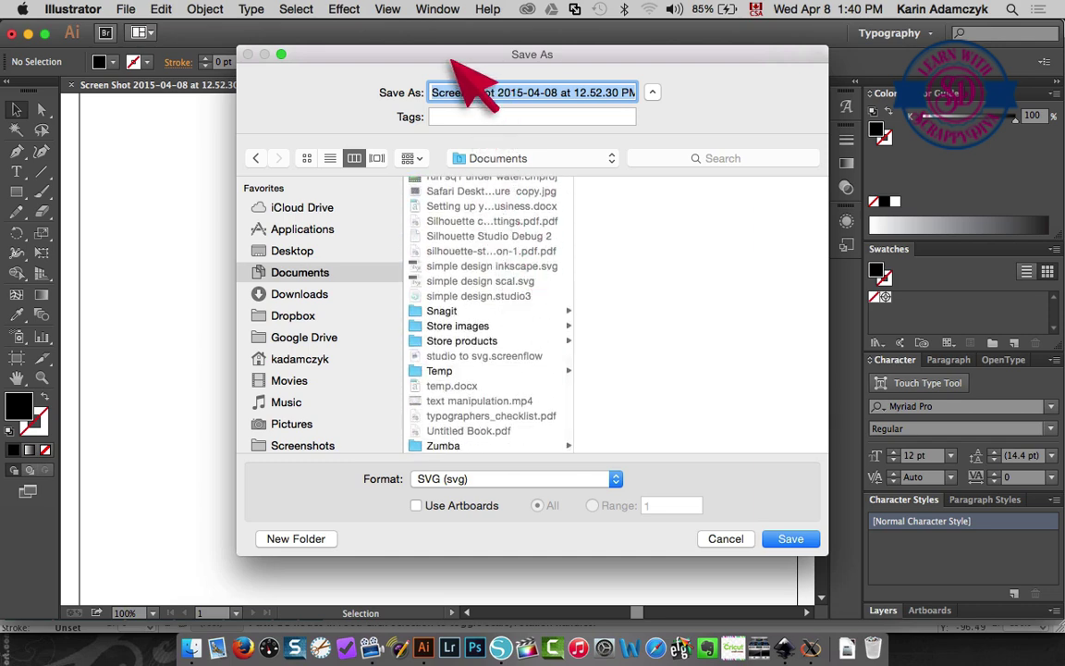
pyautogui.write('simple de')
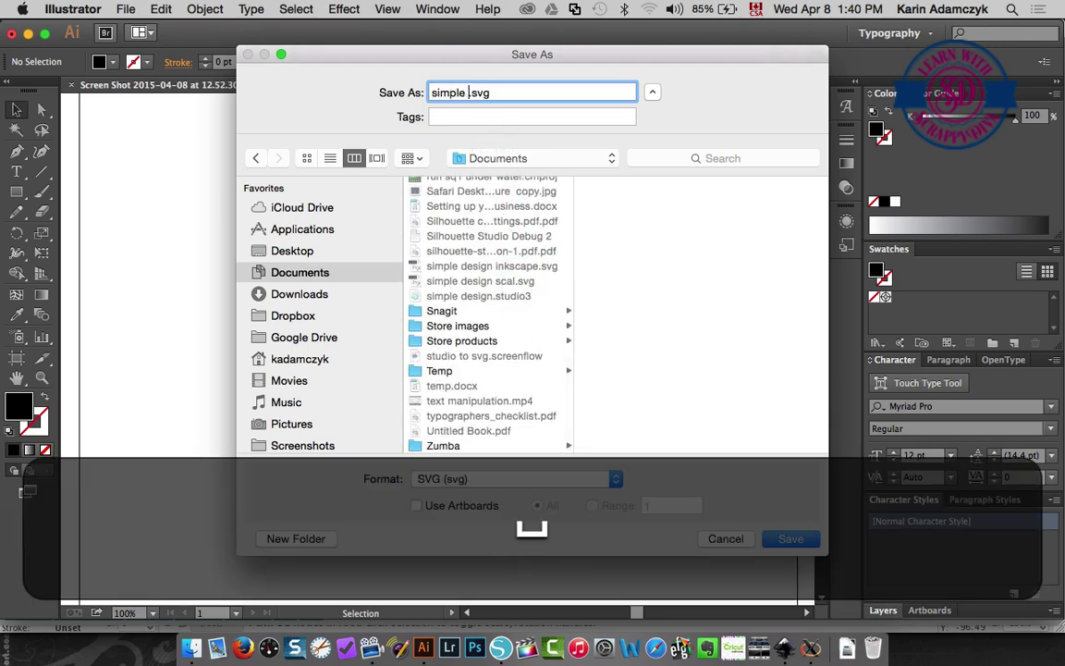
pyautogui.write('sign illustra')
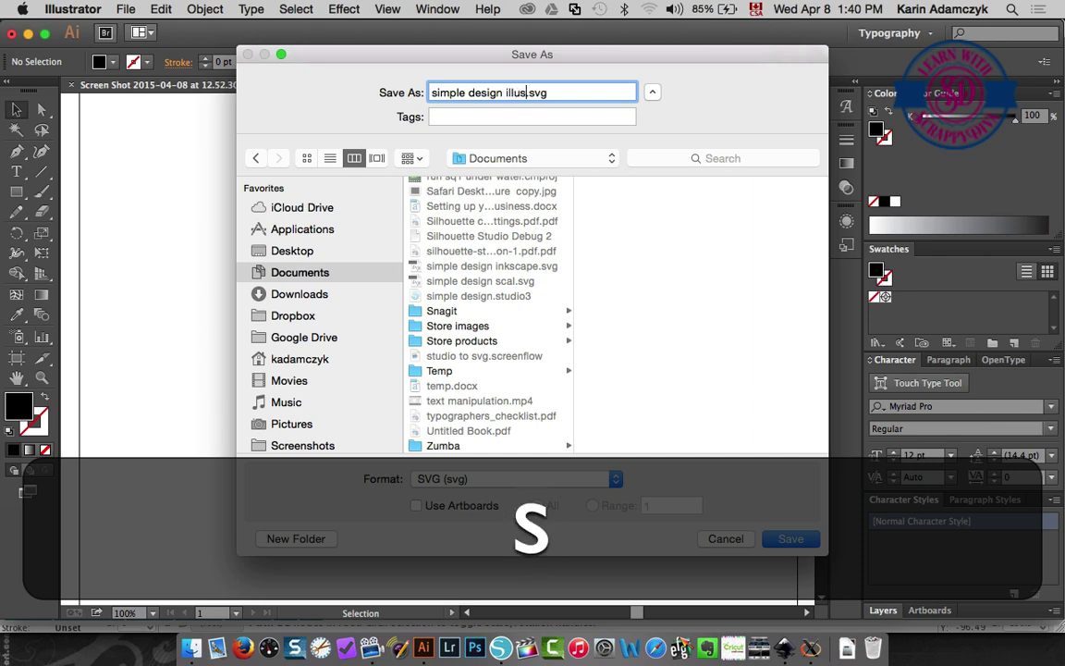
pyautogui.write('tor')
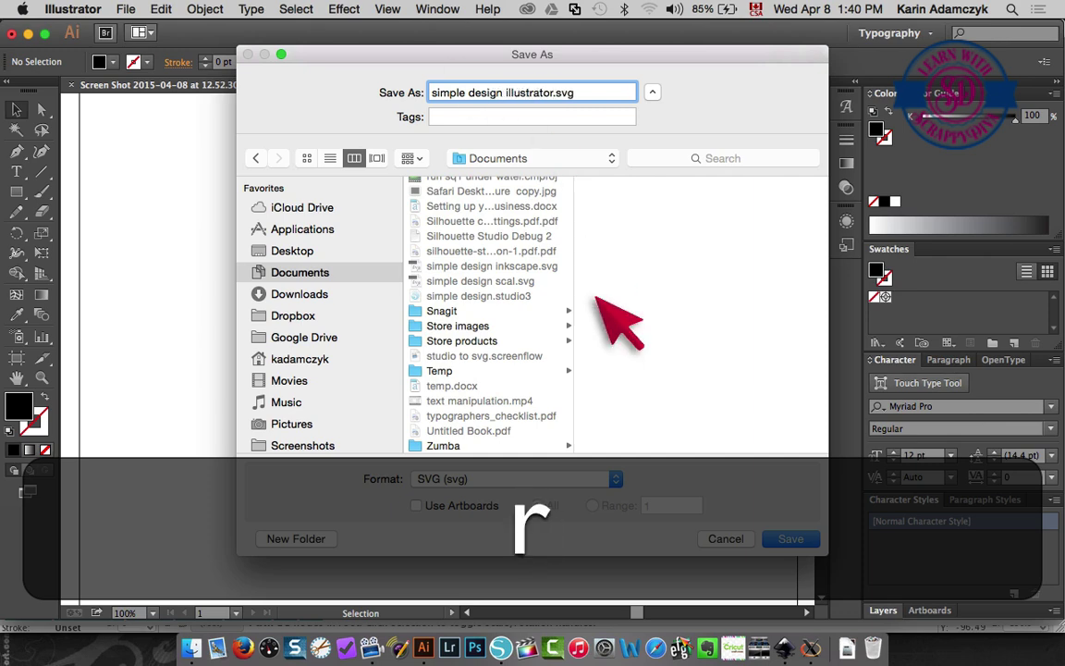
pyautogui.press('Return')
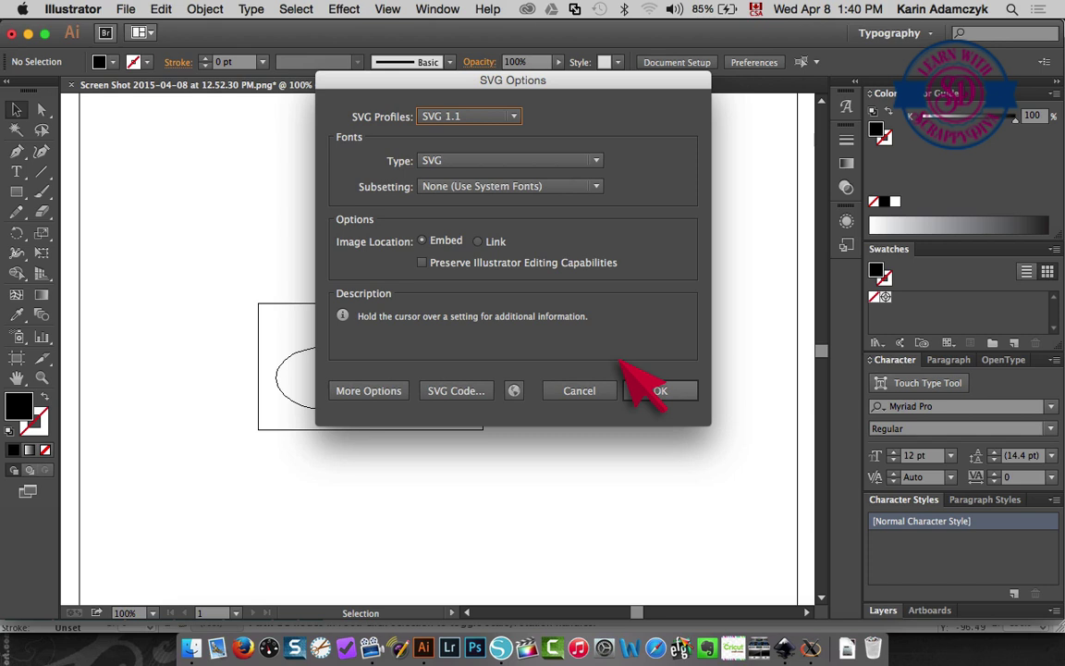
pyautogui.click(659, 386)
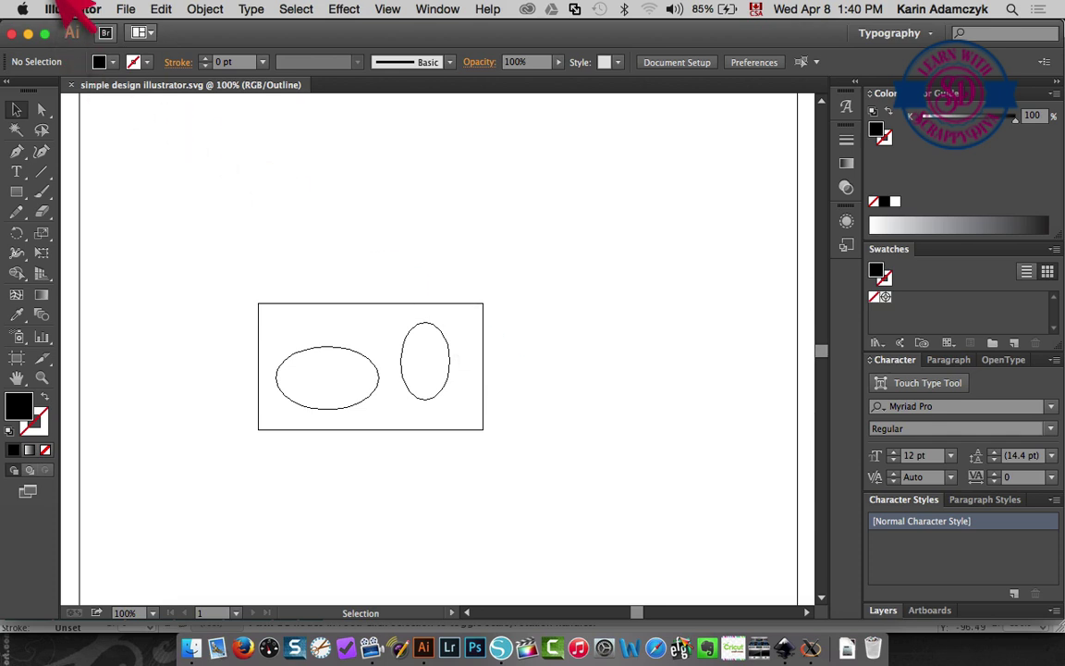
# Quit Illustrator and switch over to Silhouette Studio
pyautogui.click(72, 9)
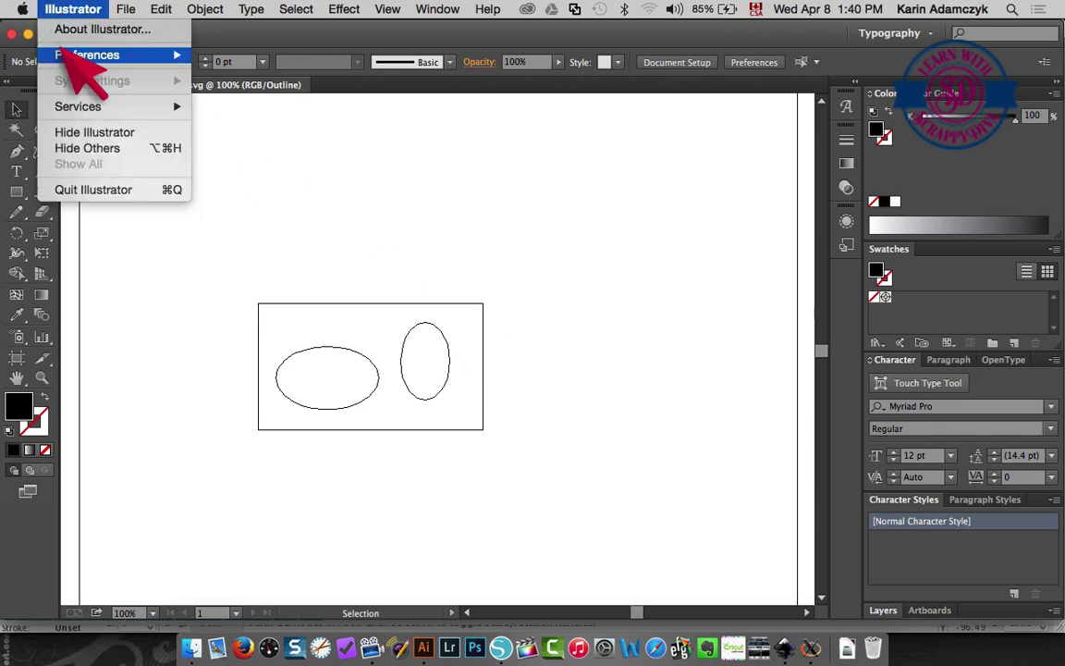
pyautogui.click(88, 185)
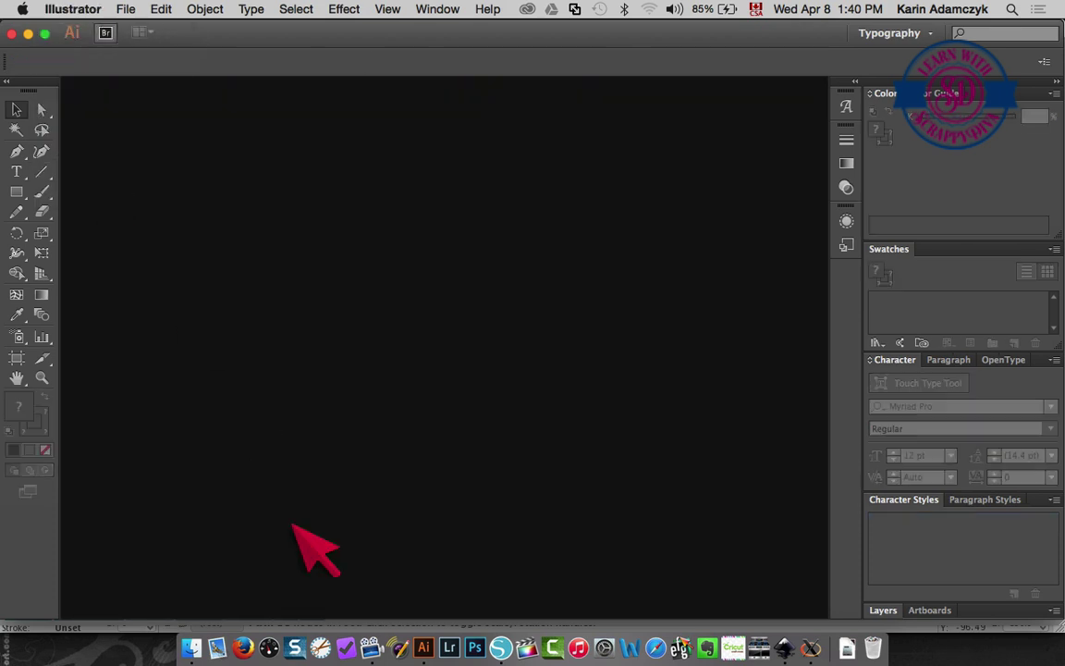
pyautogui.click(488, 638)
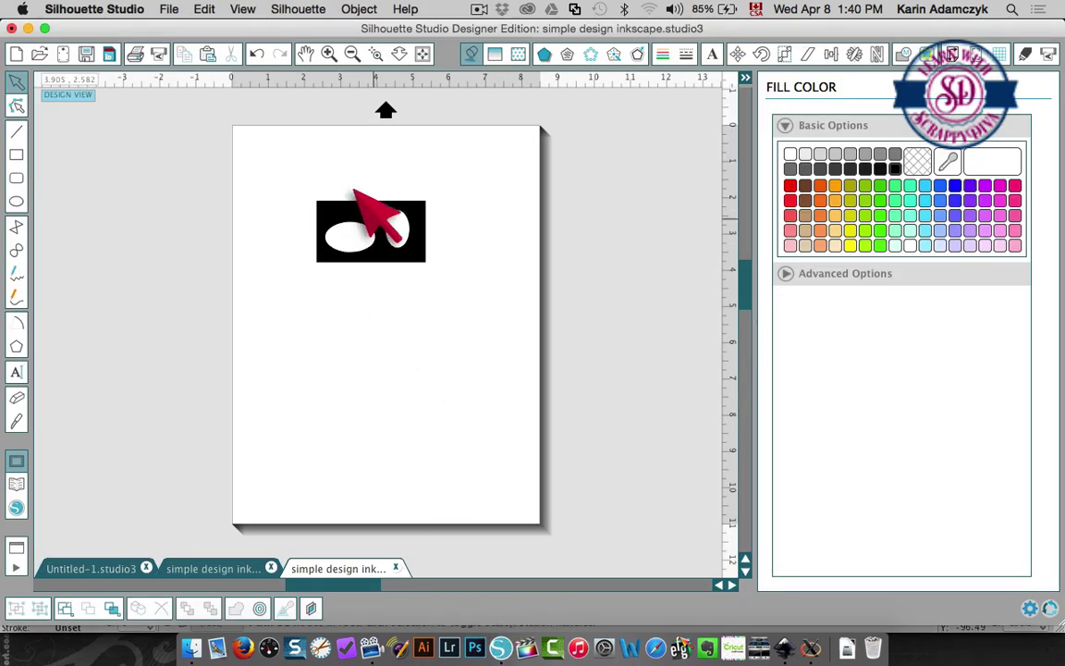
# Create a new blank document in Silhouette Studio
pyautogui.click(169, 8)
pyautogui.press('Down')
pyautogui.press('Return')
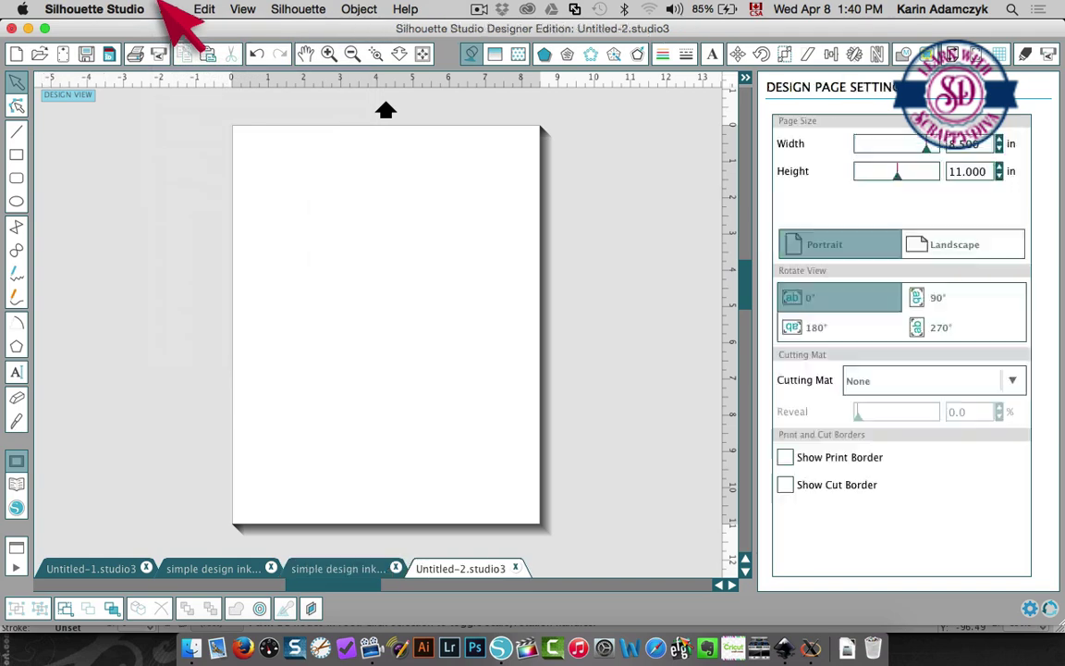
# Open simple design illustrator.svg from the Documents folder
pyautogui.click(165, 8)
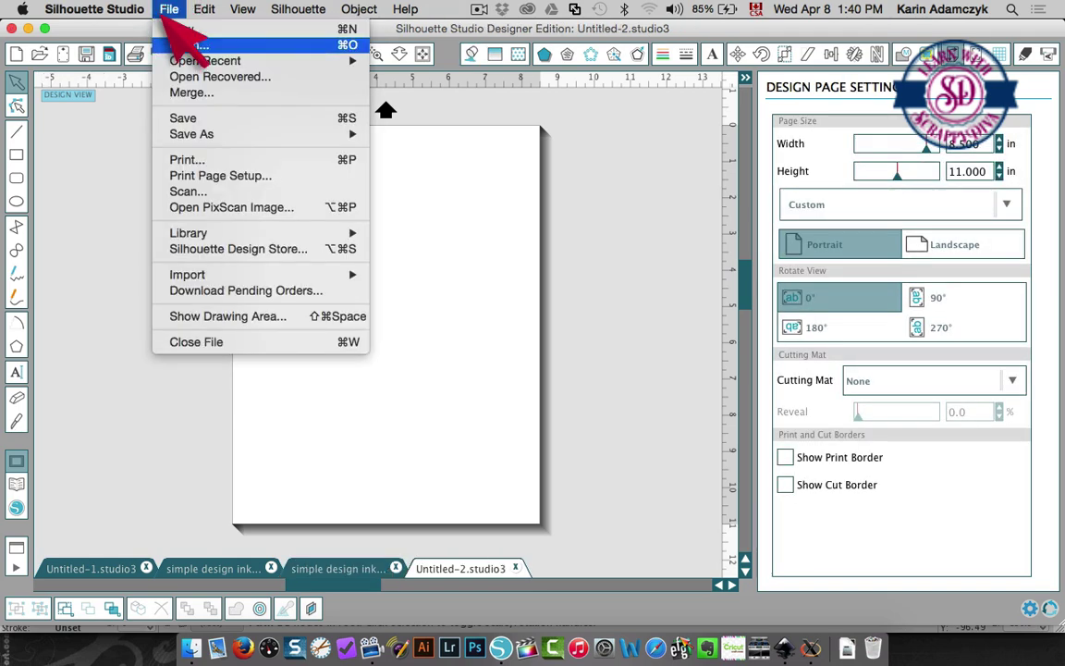
pyautogui.click(190, 45)
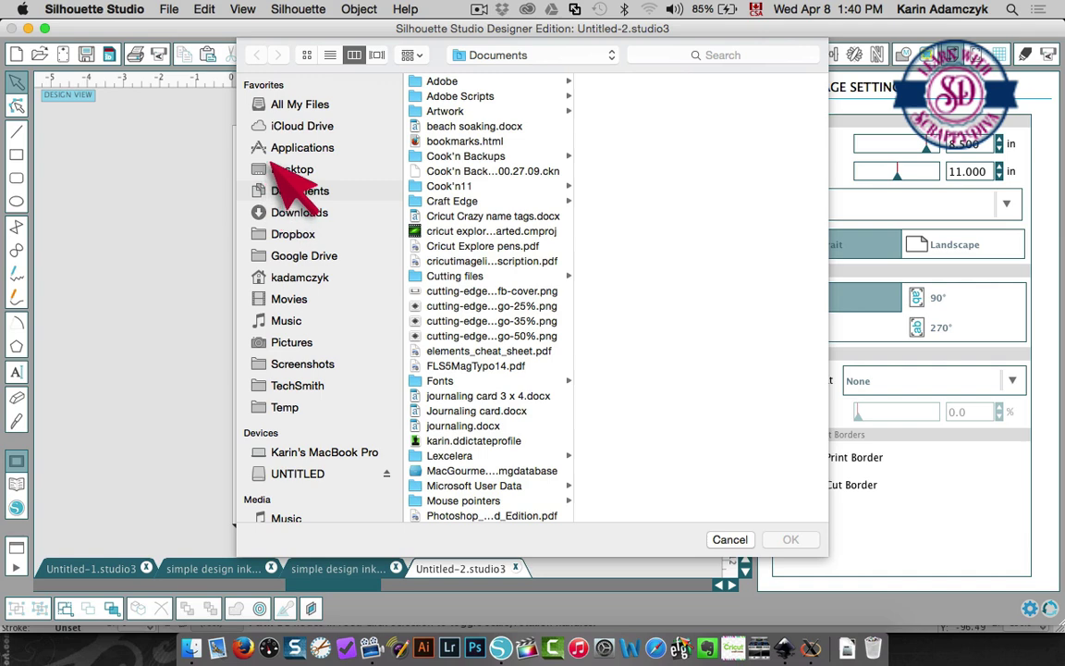
pyautogui.scroll(-10, 487, 226)
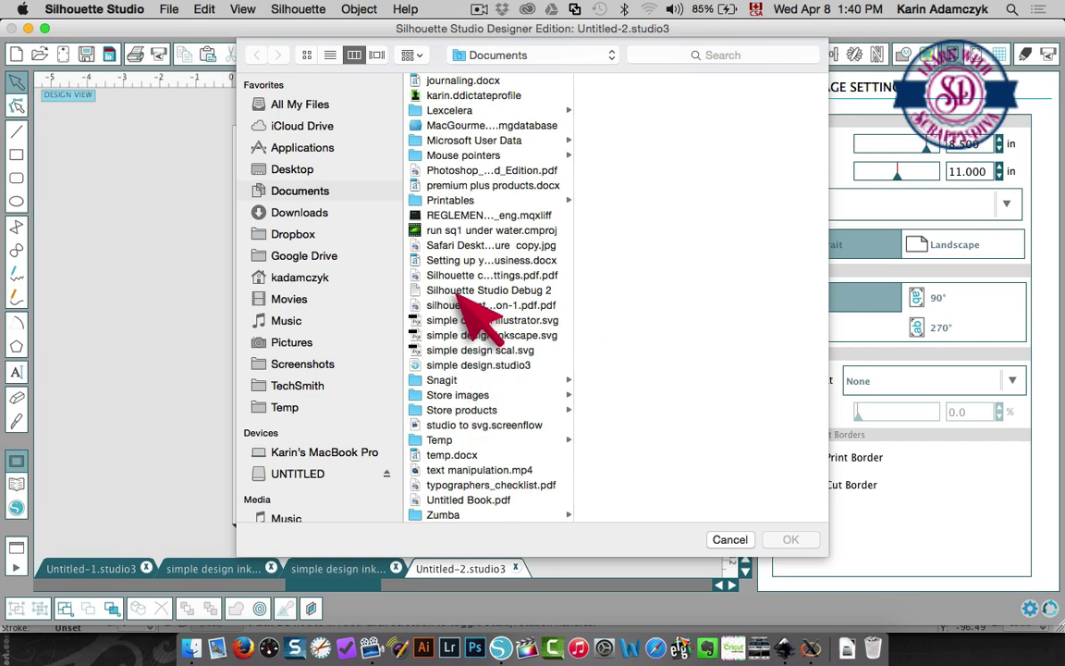
pyautogui.click(462, 320)
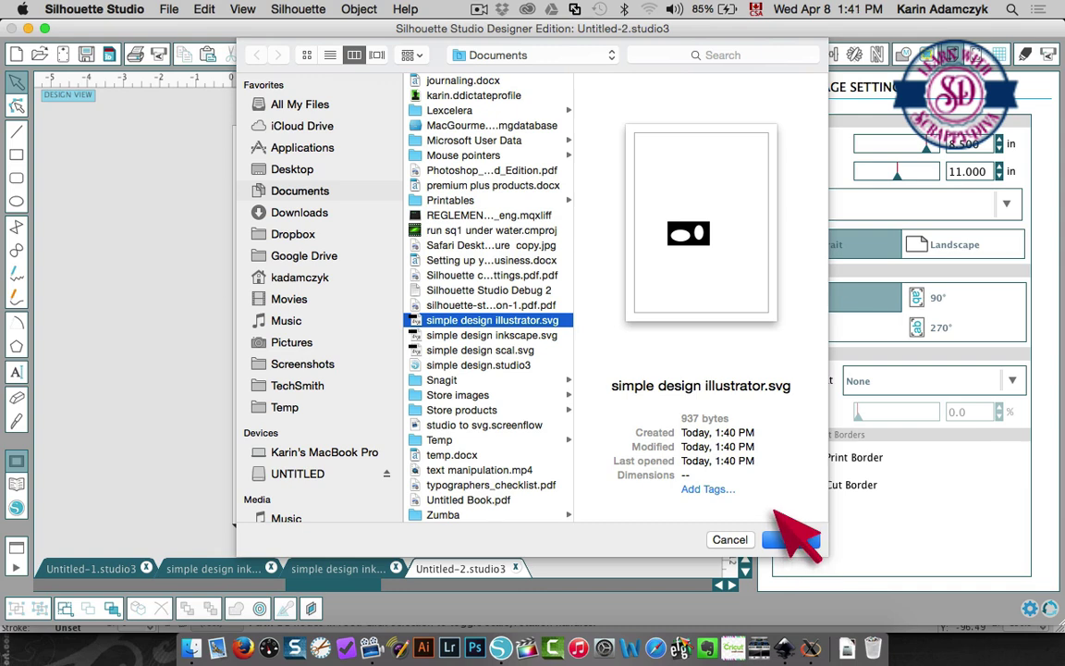
pyautogui.click(786, 540)
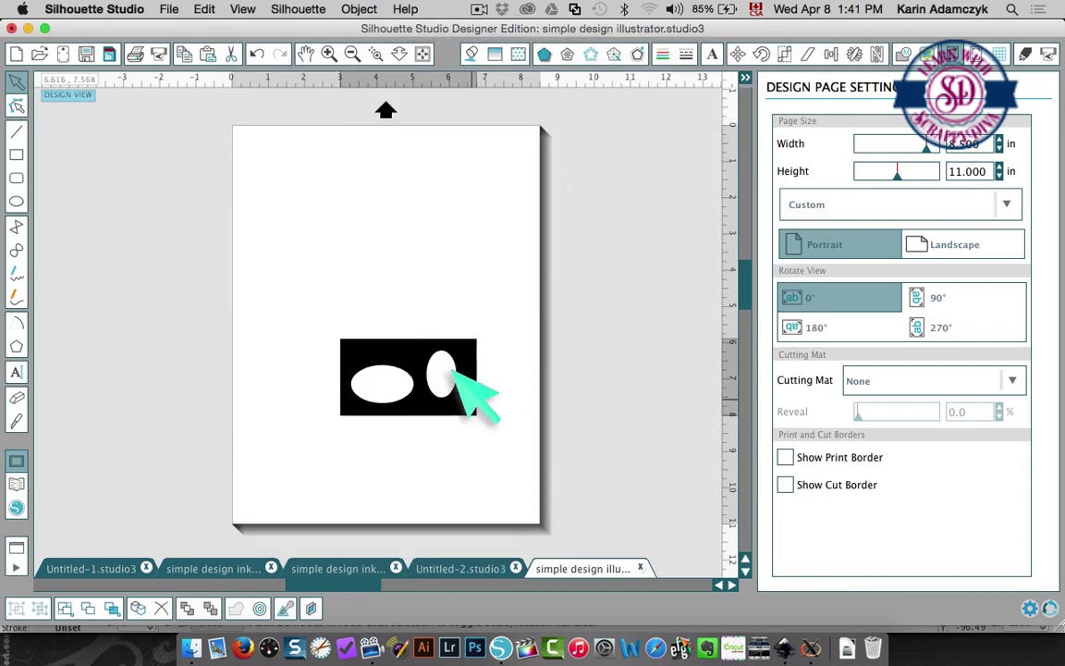
# Drag the design toward the upper left and apply the Cut style to its rectangle and ovals
pyautogui.moveTo(452, 369); pyautogui.dragTo(391, 255)
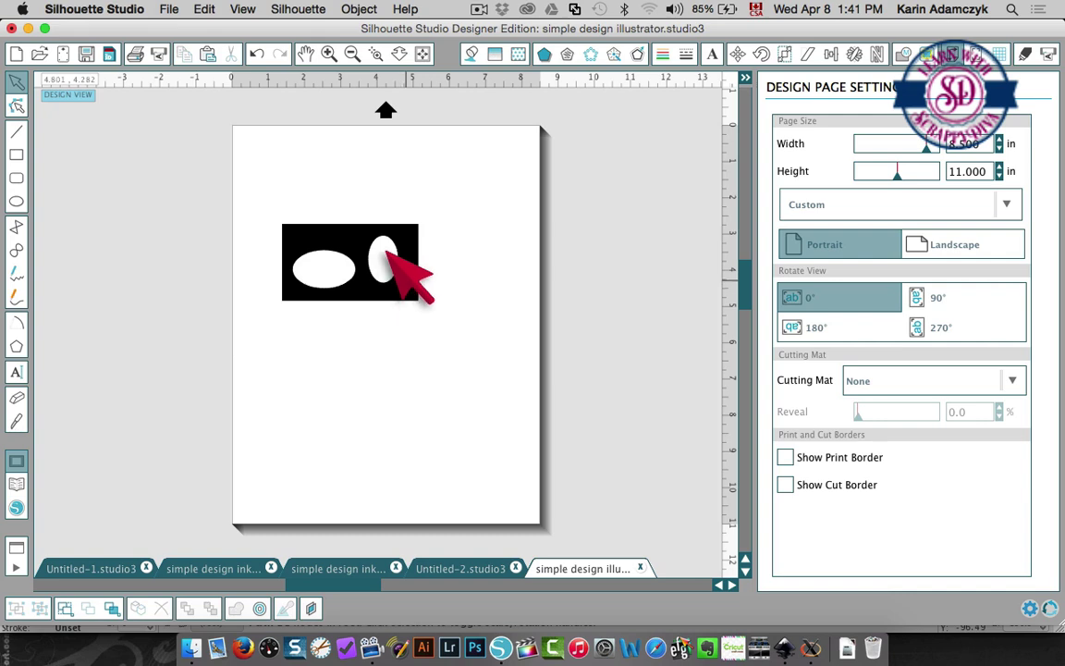
pyautogui.click(387, 253)
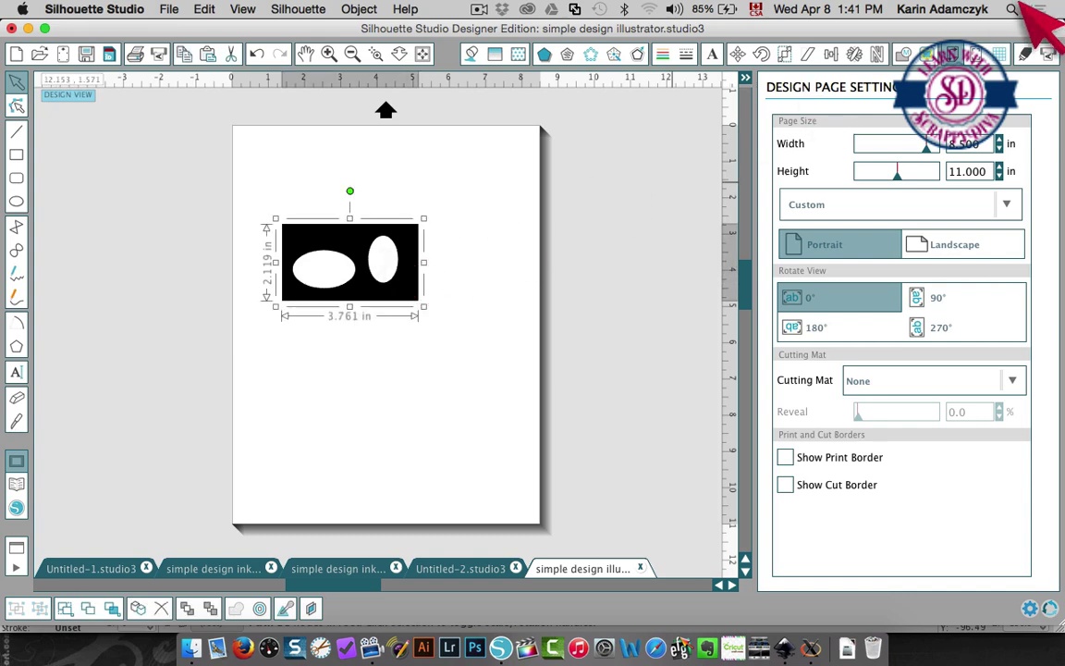
pyautogui.click(1026, 51)
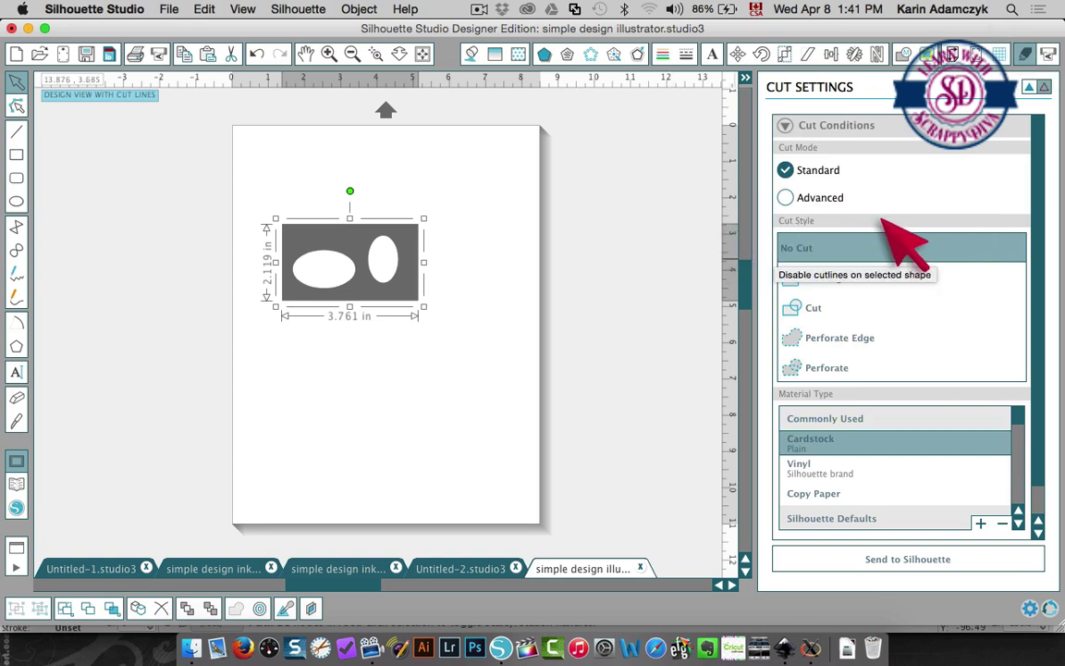
pyautogui.click(797, 307)
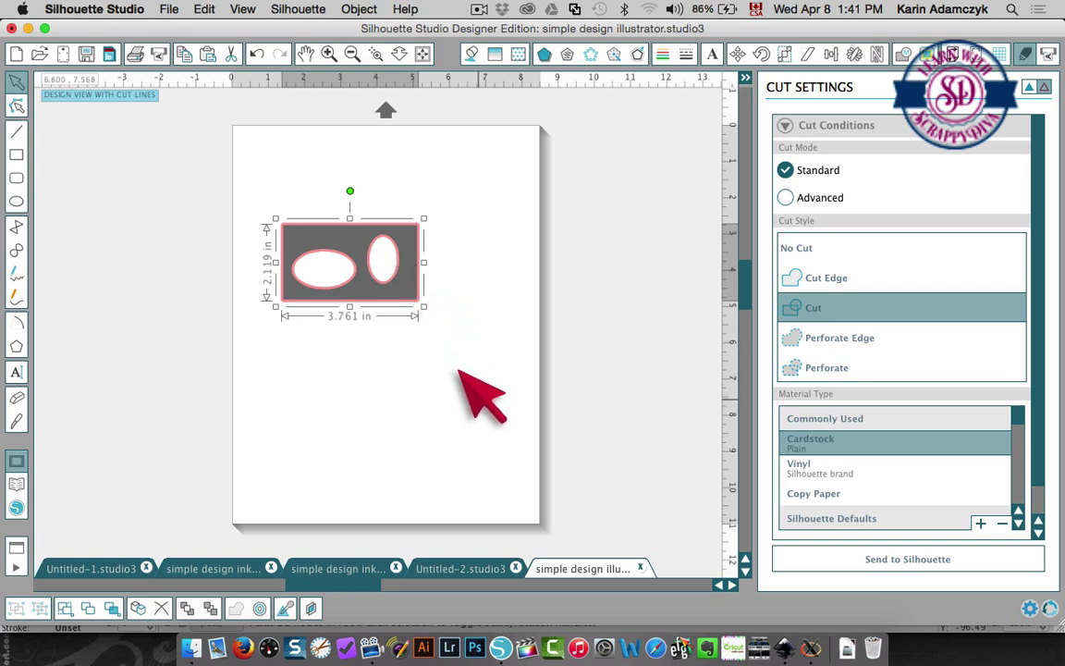
pyautogui.click(343, 398)
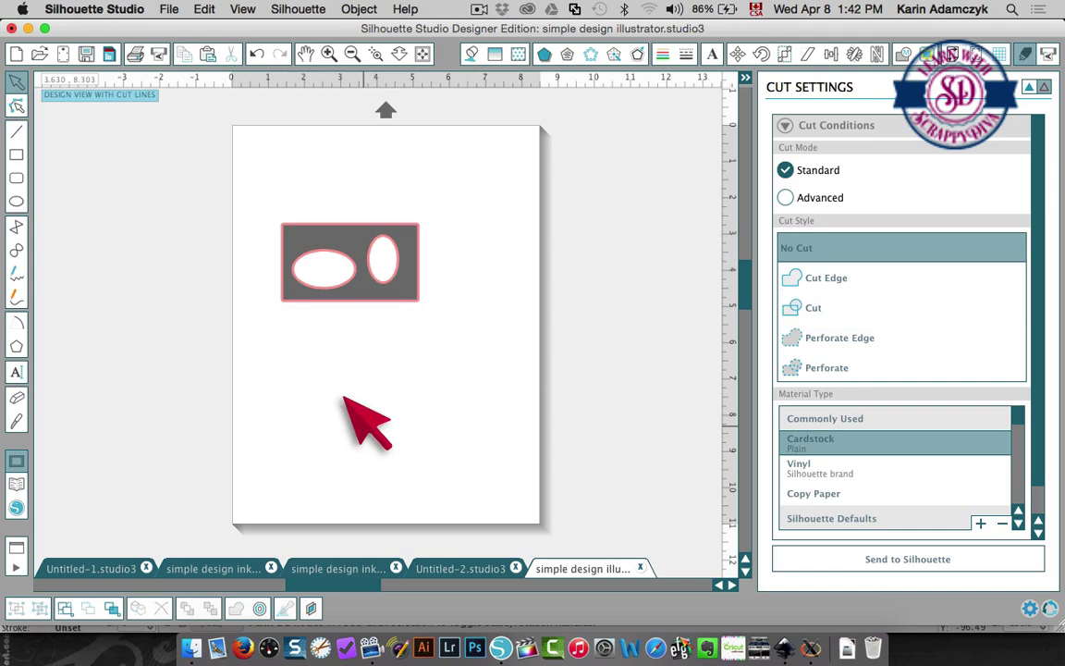